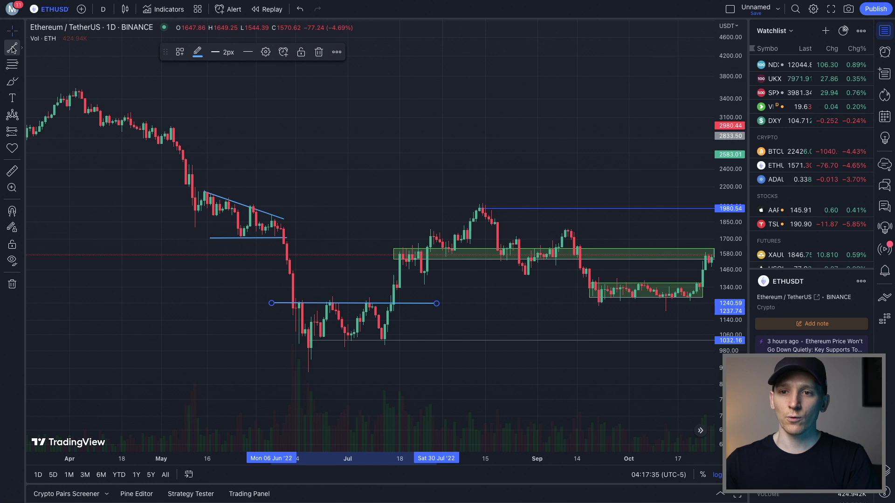
# - Draw a vertical trend line over the double bottom's height and move it above the neckline at the breakout, spanning about 1269 to 1554
pyautogui.click(12, 48)
pyautogui.click(327, 302)
pyautogui.click(327, 342)
pyautogui.moveTo(327, 322); pyautogui.dragTo(386, 276)
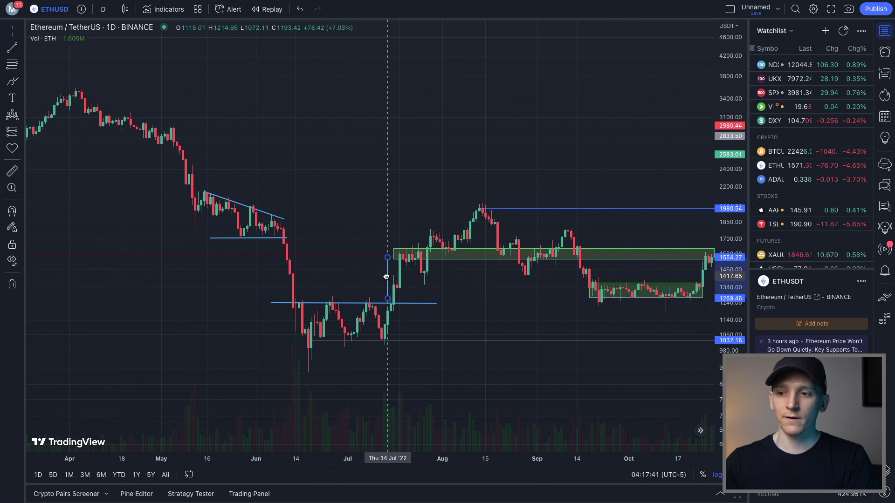
pyautogui.click(353, 268)
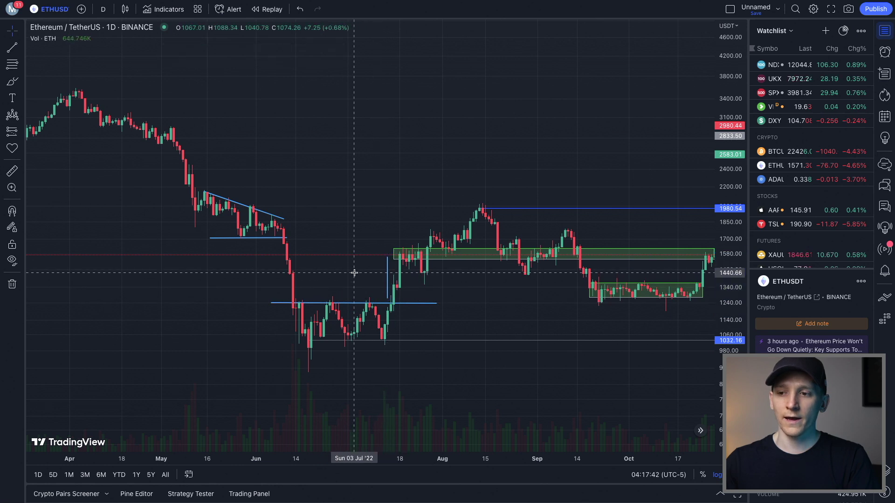
# - Place a long position at the neckline breakout with entry at about 1284, stop at about 1147 and target at about 1534
pyautogui.click(14, 132)
pyautogui.click(53, 149)
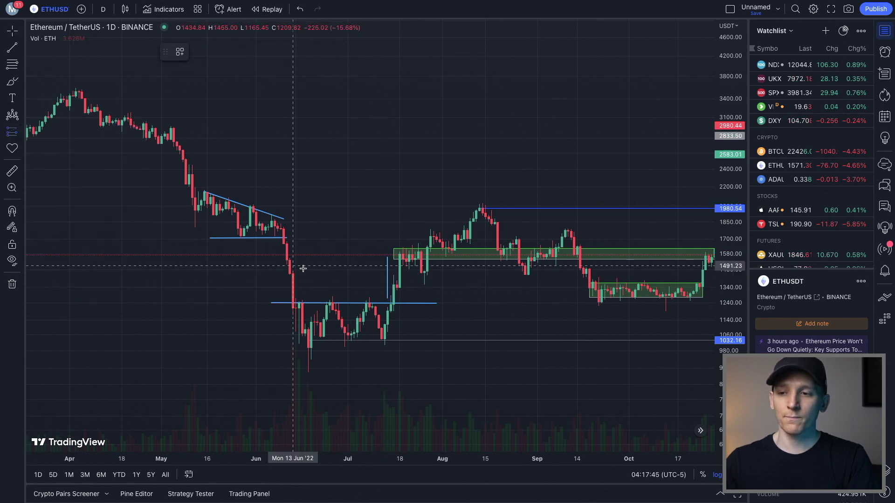
pyautogui.click(402, 296)
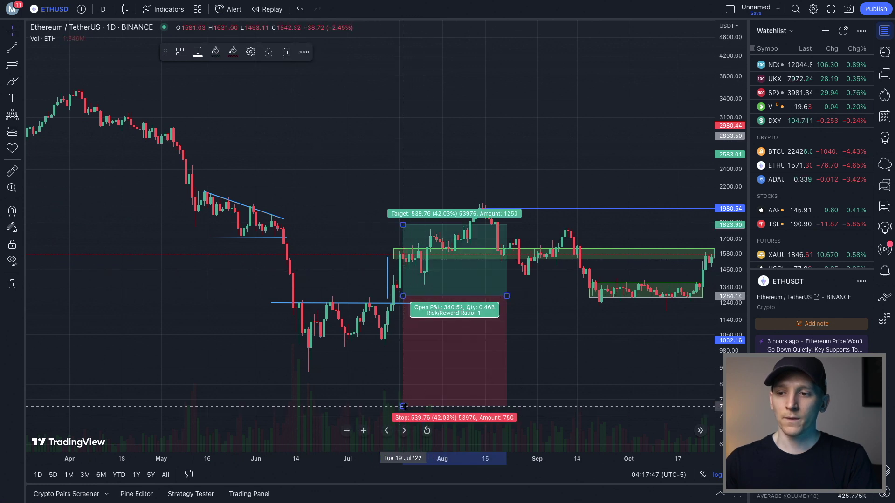
pyautogui.moveTo(402, 415); pyautogui.dragTo(393, 318)
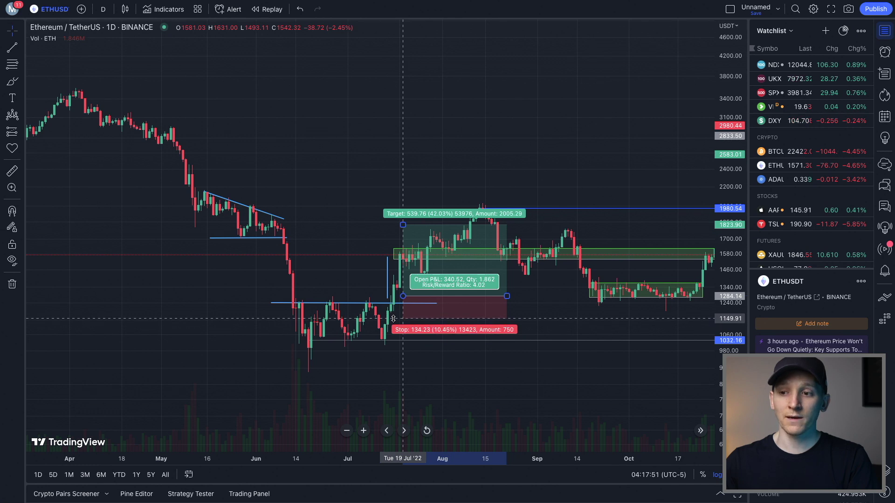
pyautogui.moveTo(403, 224); pyautogui.dragTo(409, 259)
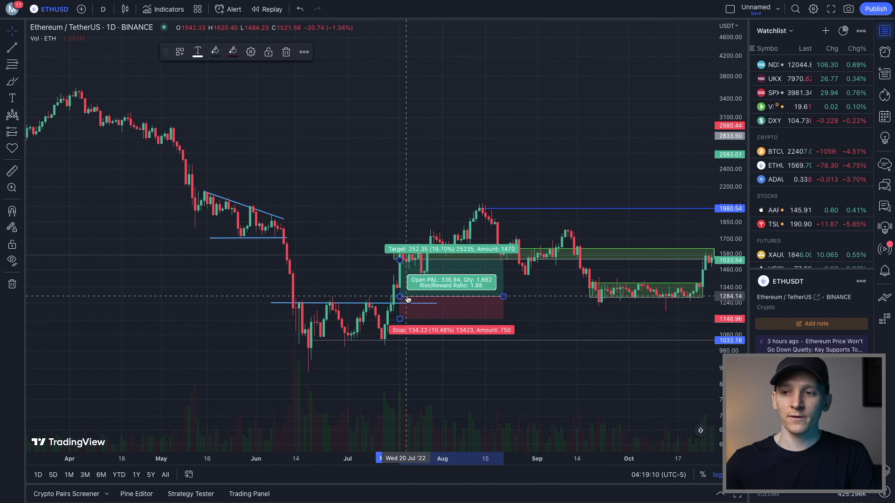
# - Circle the first bottom with the brush and trace the price path up to the neckline, down to the second bottom and back up
pyautogui.click(12, 81)
pyautogui.moveTo(311, 333)
pyautogui.mouseDown()
pyautogui.moveTo(308, 343)
pyautogui.moveTo(333, 304)
pyautogui.moveTo(353, 343)
pyautogui.moveTo(364, 317)
pyautogui.mouseUp()
pyautogui.click(12, 30)
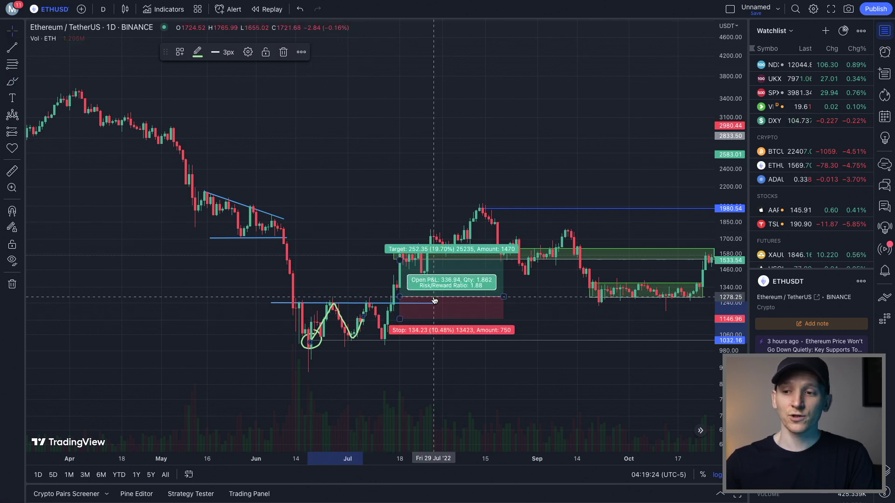
# - Move the long position to the bounce off the second bottom, with its entry at about 1118.60 on 5 Jul '22
pyautogui.moveTo(429, 302); pyautogui.dragTo(391, 324)
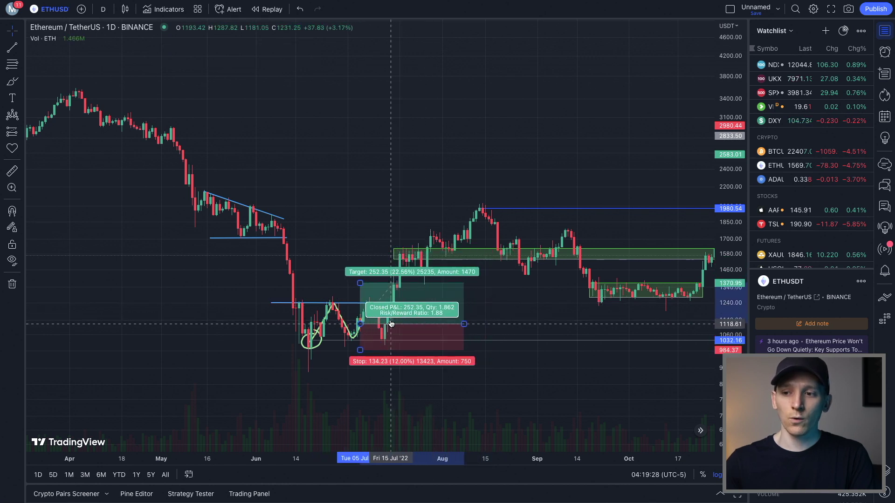
pyautogui.click(361, 327)
pyautogui.click(362, 324)
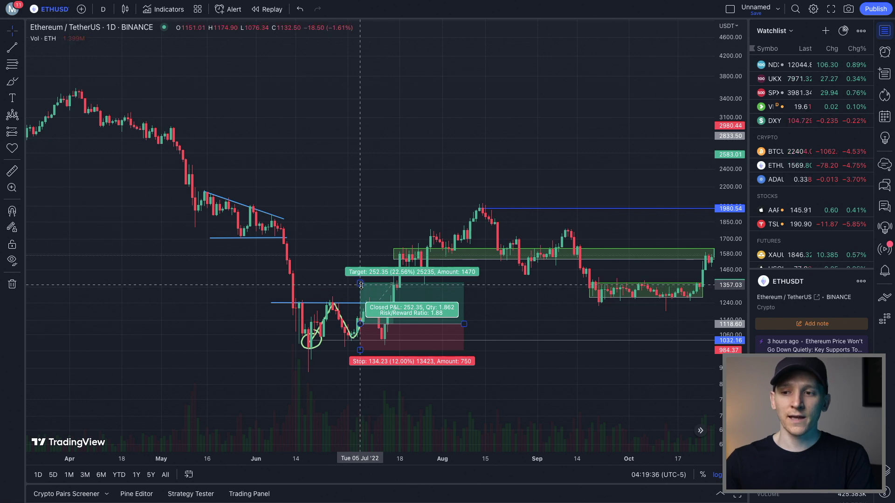
pyautogui.click(341, 323)
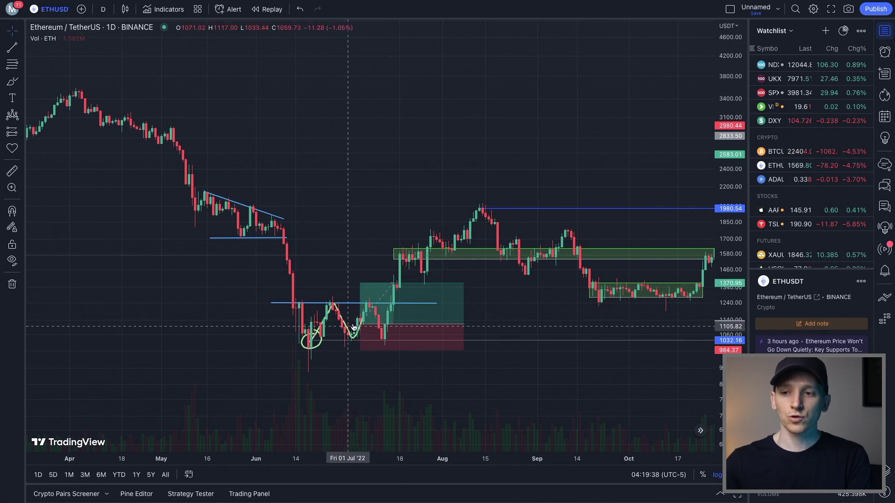
# - Set the long position's target to about 1477.57 and its stop to about 1015.60, just under the support line
pyautogui.click(366, 290)
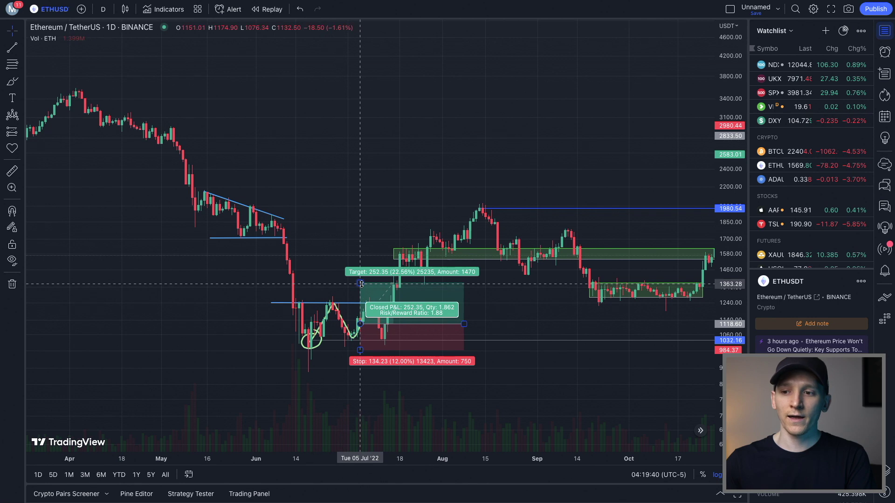
pyautogui.moveTo(360, 283); pyautogui.dragTo(362, 268)
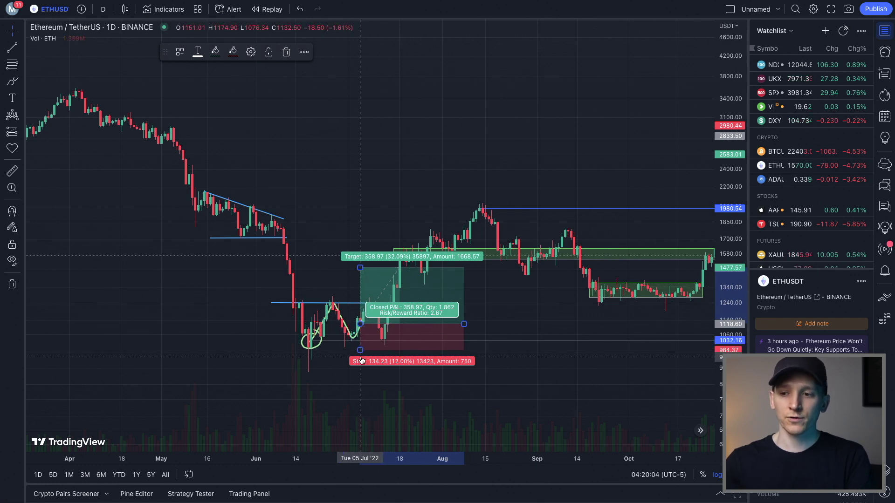
pyautogui.moveTo(360, 351); pyautogui.dragTo(362, 340)
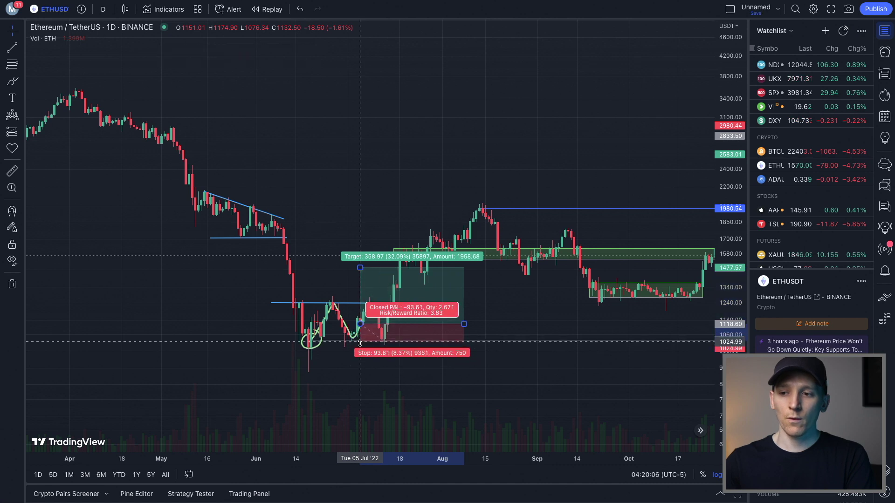
# - Sketch brush strokes around the lows at the support line and undo them
pyautogui.click(13, 81)
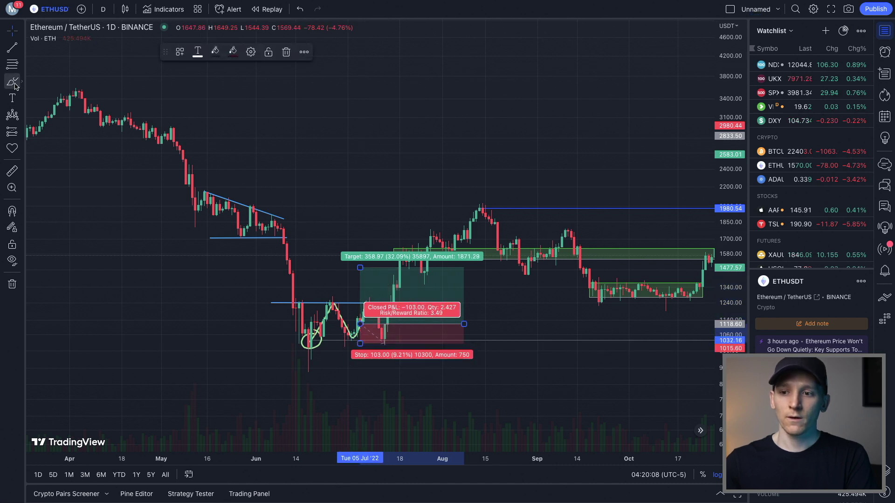
pyautogui.moveTo(354, 343)
pyautogui.mouseDown()
pyautogui.moveTo(317, 336)
pyautogui.moveTo(305, 347)
pyautogui.moveTo(371, 345)
pyautogui.moveTo(338, 332)
pyautogui.moveTo(320, 349)
pyautogui.moveTo(368, 341)
pyautogui.moveTo(342, 335)
pyautogui.mouseUp()
pyautogui.hotkey('ctrl', 'z')
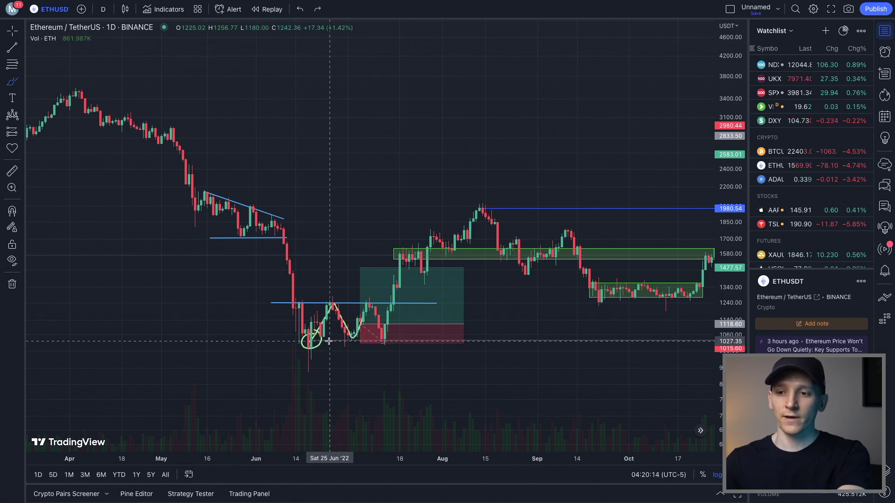
pyautogui.moveTo(321, 346)
pyautogui.mouseDown()
pyautogui.moveTo(306, 345)
pyautogui.moveTo(361, 344)
pyautogui.moveTo(349, 336)
pyautogui.moveTo(362, 350)
pyautogui.mouseUp()
pyautogui.hotkey('ctrl', 'z')
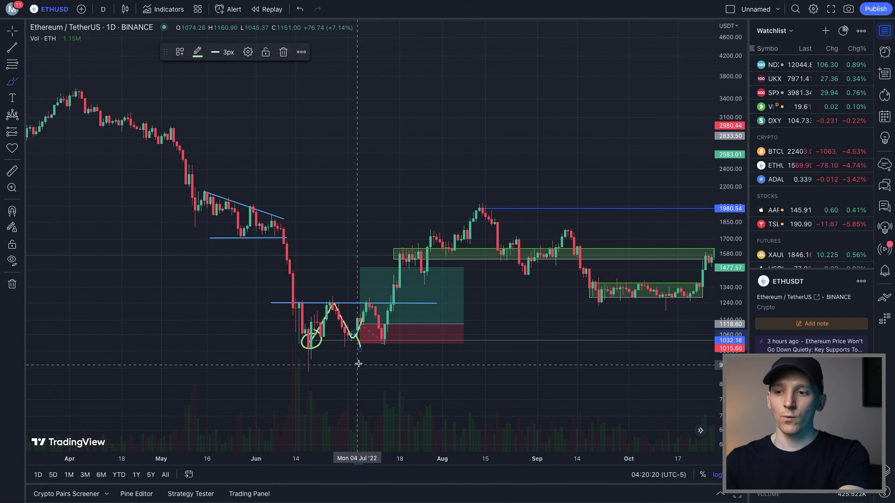
pyautogui.hotkey('ctrl', 'z')
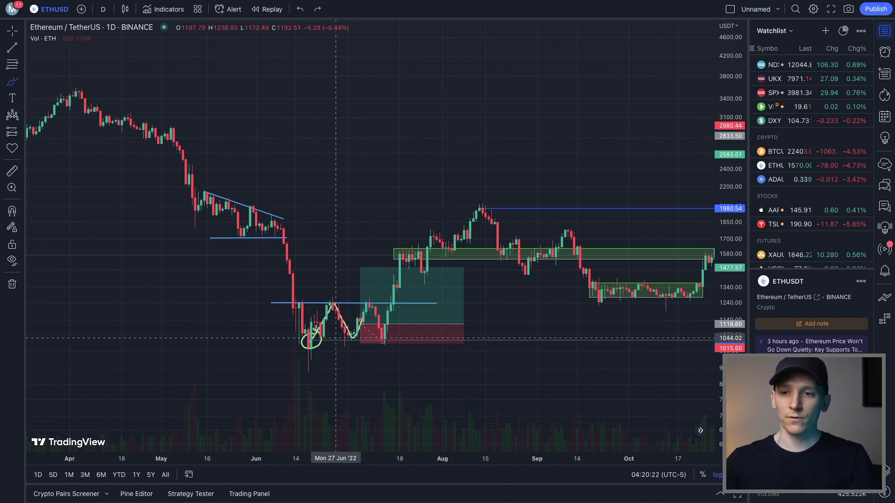
pyautogui.click(12, 30)
pyautogui.click(373, 325)
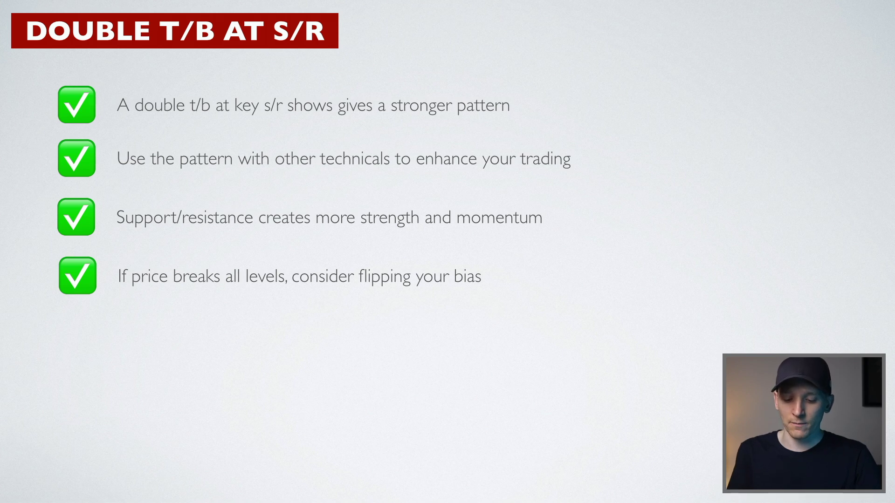
pyautogui.moveTo(233, 175); pyautogui.dragTo(381, 179)
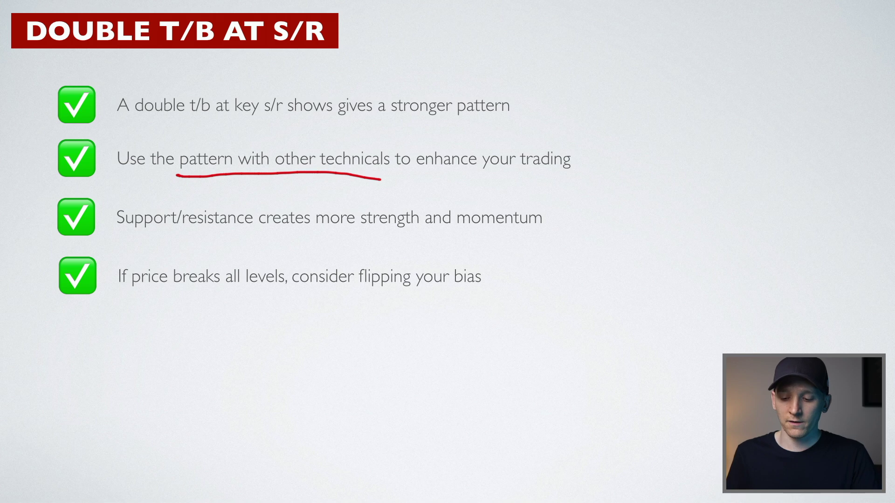
pyautogui.moveTo(250, 239); pyautogui.dragTo(547, 247)
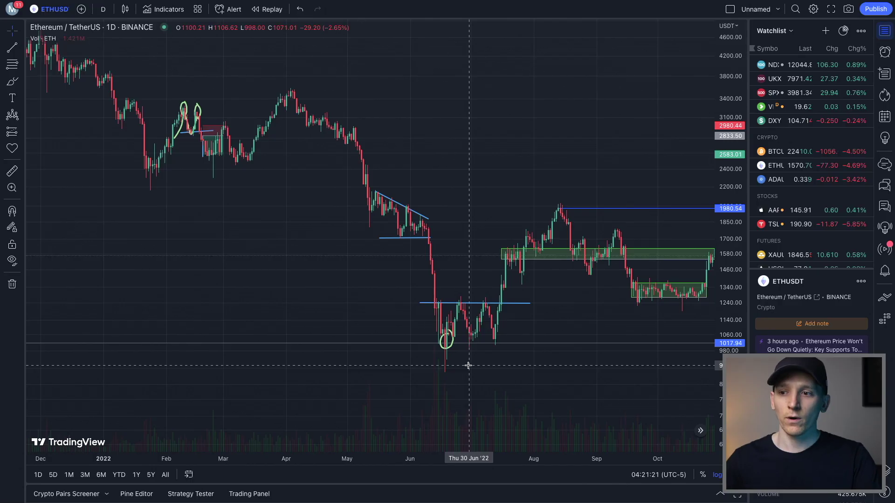
# - Circle the whole June to July 2022 bottom formation with the brush and undo the stroke
pyautogui.click(13, 83)
pyautogui.moveTo(505, 313)
pyautogui.mouseDown()
pyautogui.moveTo(465, 361)
pyautogui.moveTo(497, 321)
pyautogui.mouseUp()
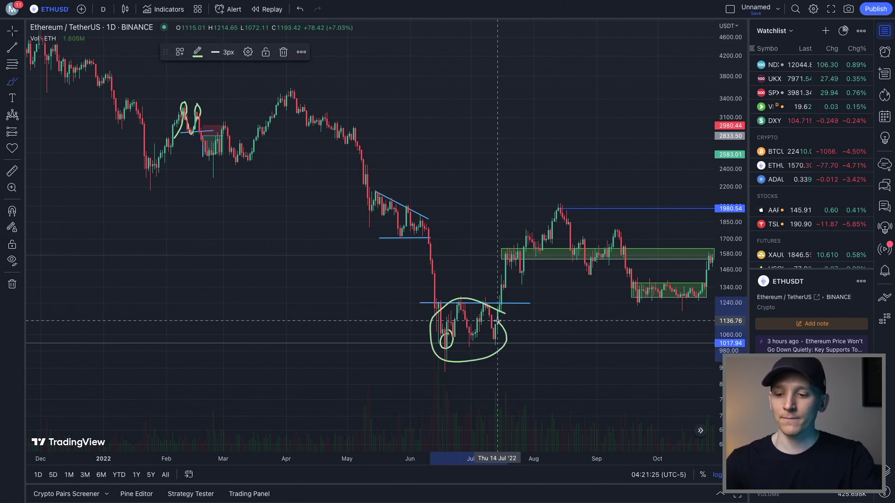
pyautogui.hotkey('ctrl', 'z')
# - Circle the January 2021 price action around the 1017.94 support line with the brush
pyautogui.scroll(-5, 410, 335)
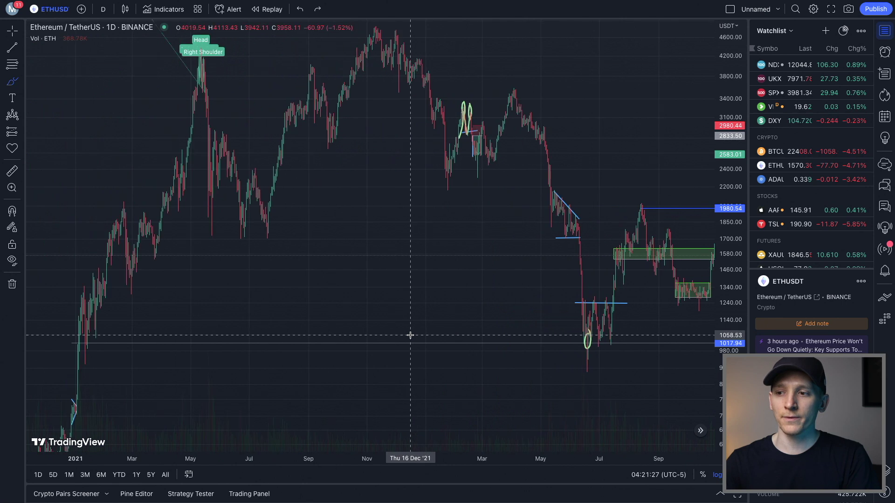
pyautogui.scroll(-3, 409, 335)
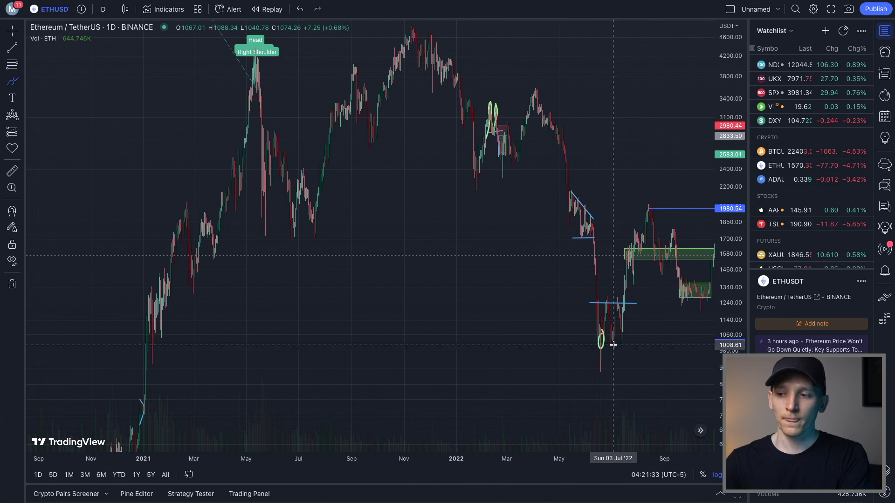
pyautogui.scroll(2, 613, 345)
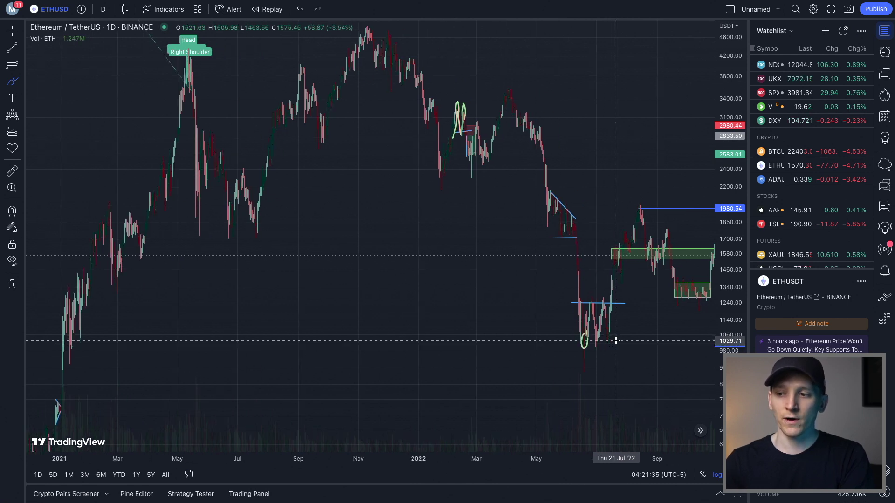
pyautogui.scroll(-1, 613, 346)
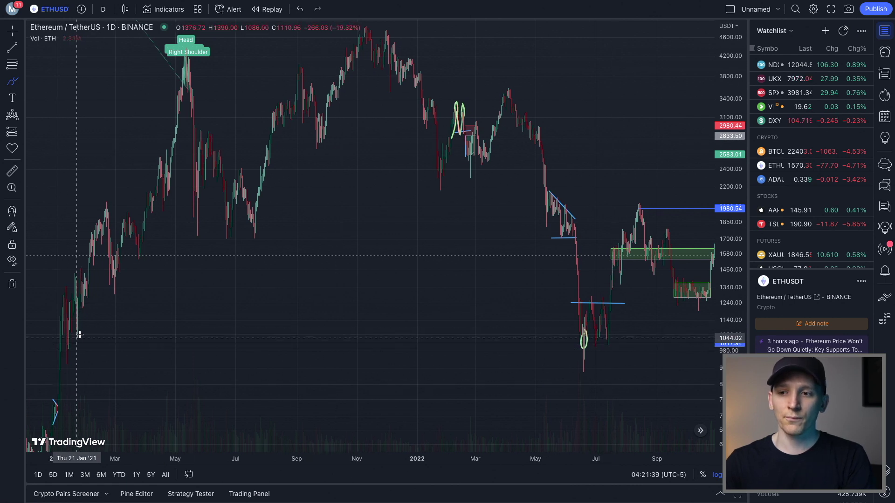
pyautogui.moveTo(86, 328)
pyautogui.mouseDown()
pyautogui.moveTo(93, 347)
pyautogui.moveTo(86, 330)
pyautogui.mouseUp()
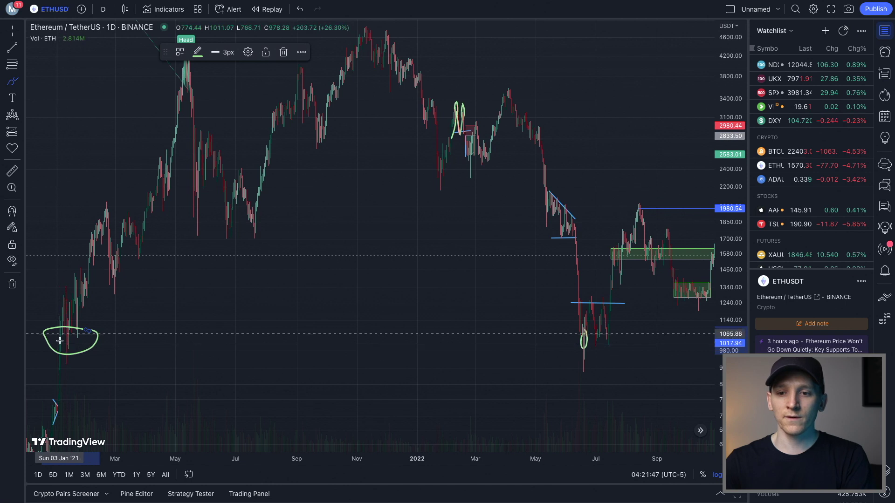
pyautogui.moveTo(57, 321); pyautogui.dragTo(55, 317)
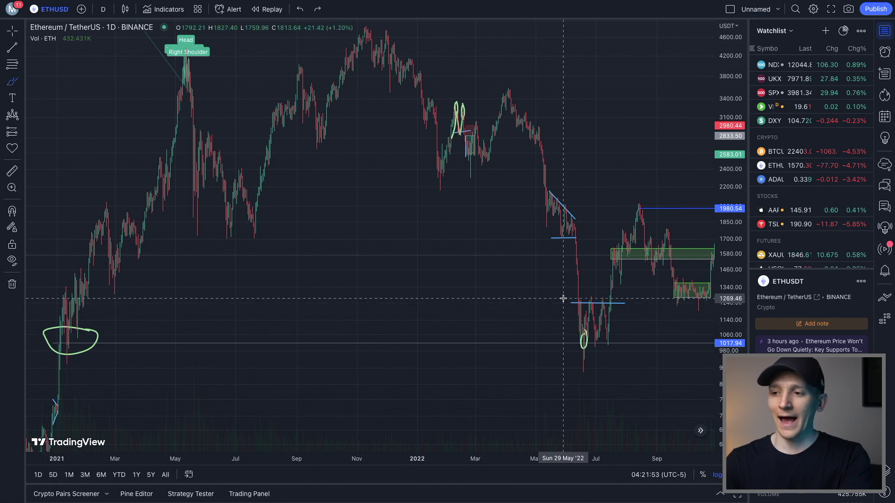
# - Circle the mid-2022 bottoms at the support line, trace their price path with the brush, and undo both strokes
pyautogui.moveTo(607, 323)
pyautogui.mouseDown()
pyautogui.moveTo(557, 342)
pyautogui.moveTo(610, 325)
pyautogui.mouseUp()
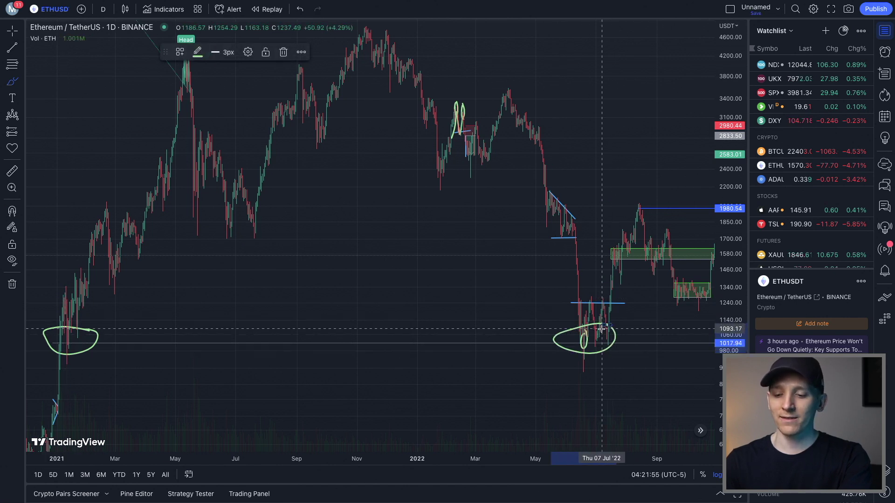
pyautogui.hotkey('ctrl', 'z')
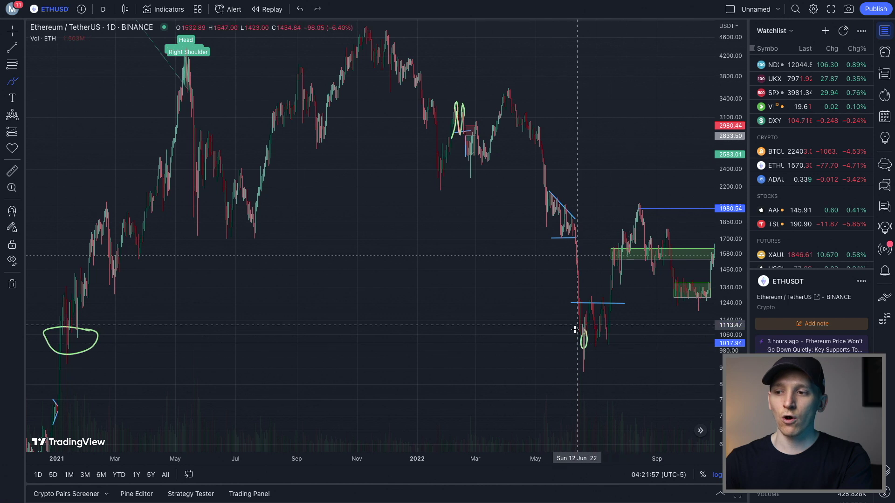
pyautogui.moveTo(583, 344); pyautogui.dragTo(610, 318)
pyautogui.hotkey('ctrl', 'z')
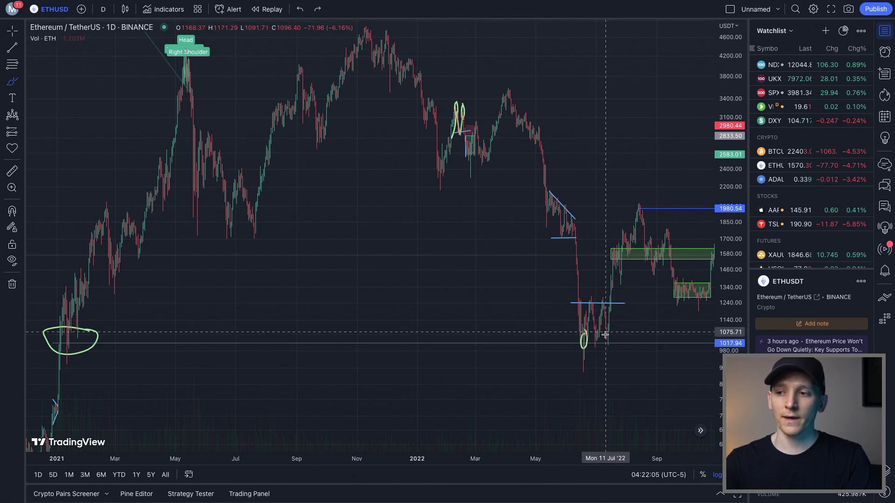
pyautogui.scroll(2, 591, 307)
pyautogui.scroll(2, 590, 308)
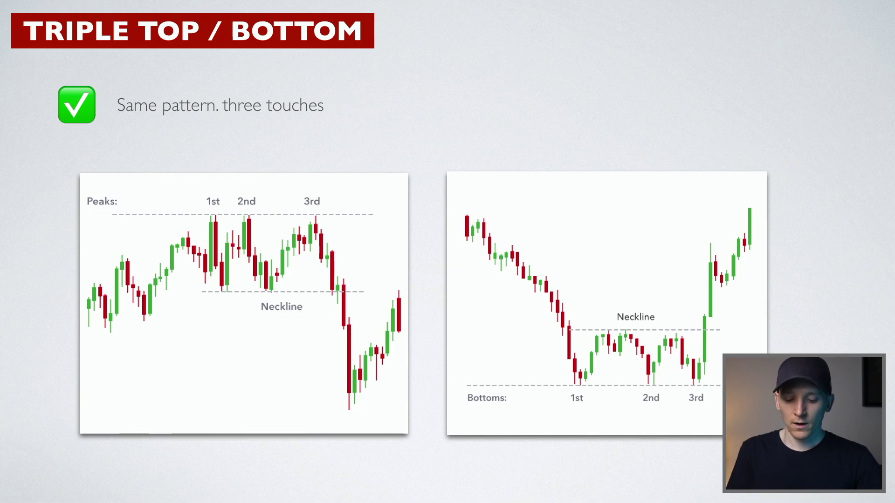
pyautogui.moveTo(219, 205)
pyautogui.mouseDown()
pyautogui.moveTo(205, 216)
pyautogui.moveTo(263, 219)
pyautogui.mouseUp()
pyautogui.moveTo(317, 205); pyautogui.dragTo(334, 218)
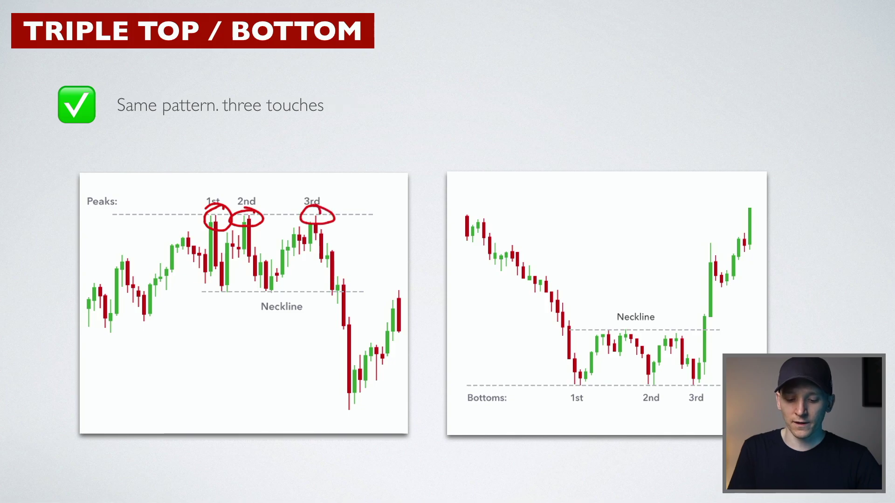
pyautogui.moveTo(158, 292); pyautogui.dragTo(358, 285)
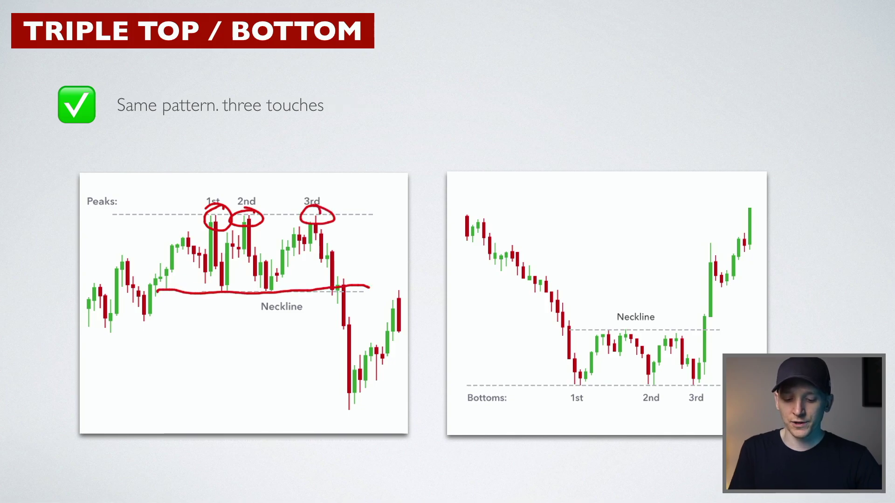
pyautogui.moveTo(373, 219); pyautogui.dragTo(367, 291)
pyautogui.moveTo(359, 236)
pyautogui.mouseDown()
pyautogui.moveTo(380, 243)
pyautogui.moveTo(377, 258)
pyautogui.mouseUp()
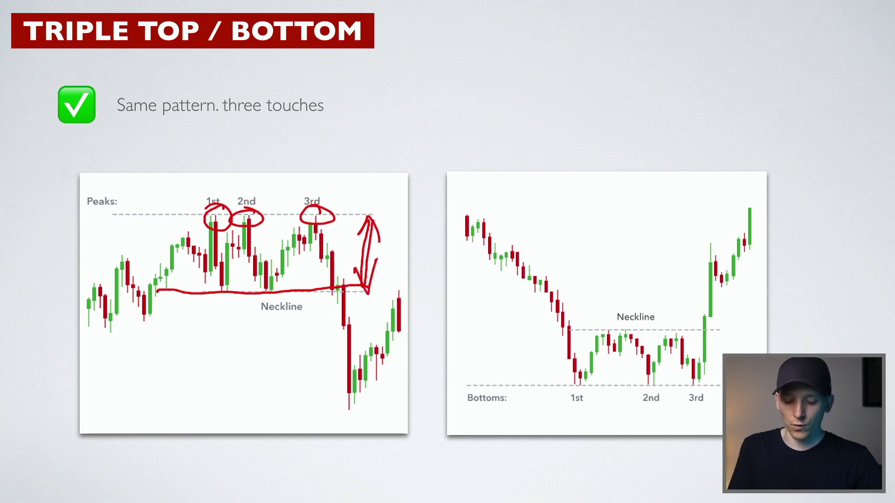
pyautogui.moveTo(285, 340)
pyautogui.mouseDown()
pyautogui.moveTo(340, 308)
pyautogui.moveTo(350, 326)
pyautogui.moveTo(337, 397)
pyautogui.moveTo(347, 393)
pyautogui.mouseUp()
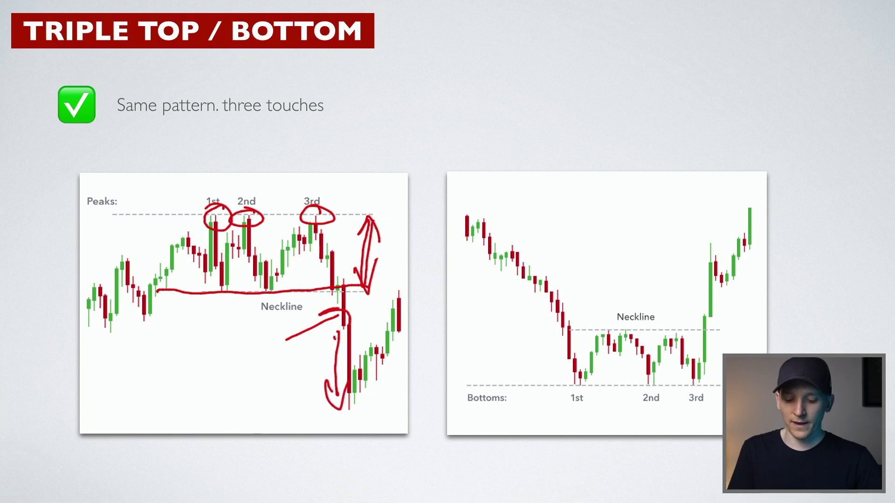
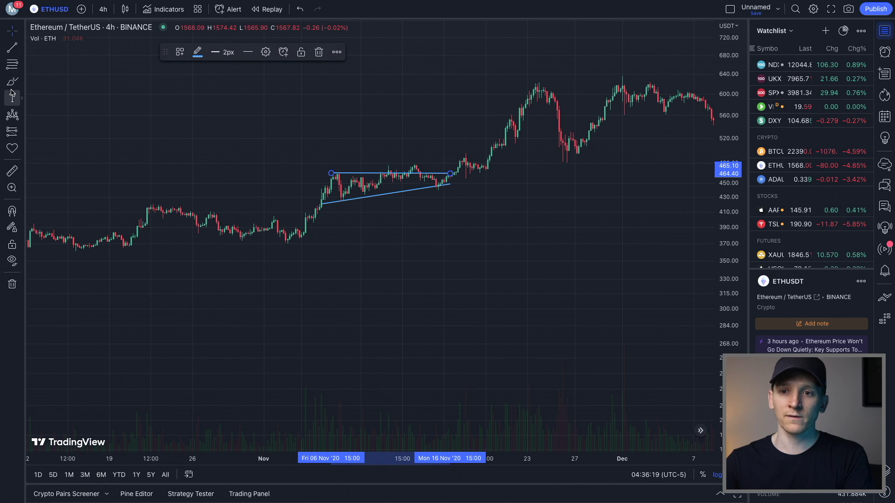
# - Draw a rectangle over the resistance line of the November 2020 ascending triangle, extend it past the line's end, and delete it
pyautogui.click(21, 84)
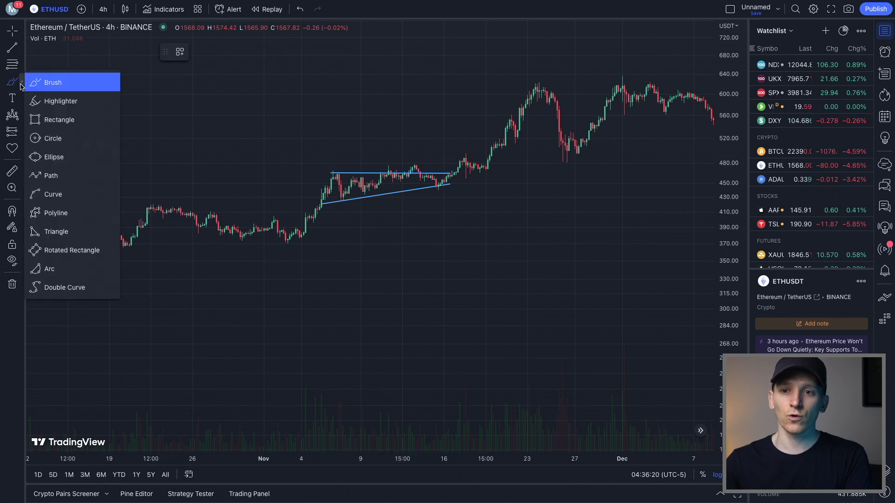
pyautogui.click(51, 118)
pyautogui.click(333, 166)
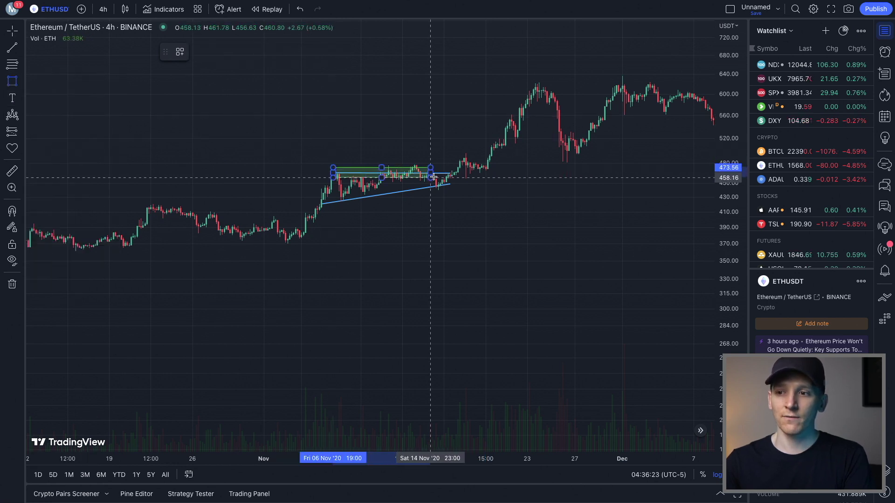
pyautogui.click(455, 174)
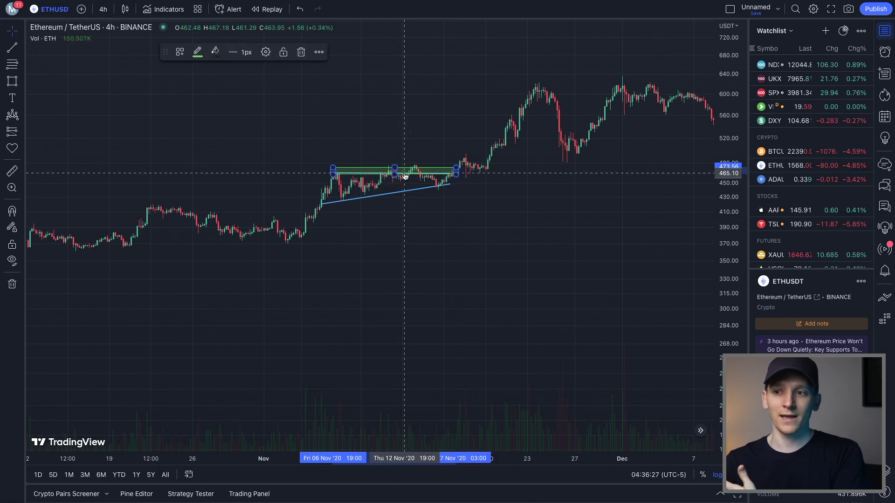
pyautogui.press('Delete')
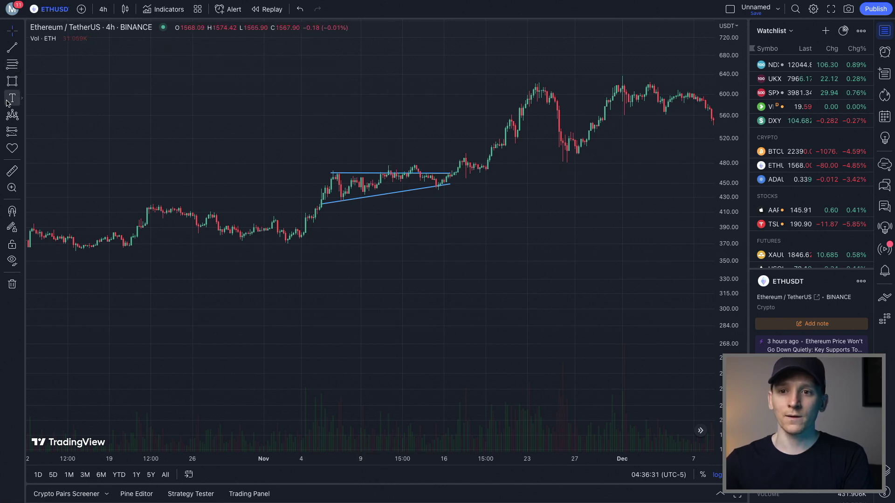
# - Circle the start of the rising trend line around 5 November 2020 with the brush
pyautogui.click(24, 84)
pyautogui.click(50, 84)
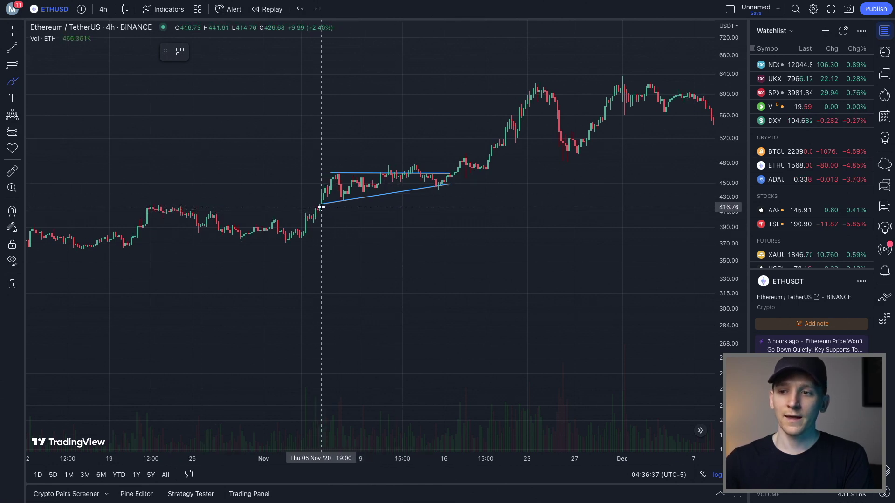
pyautogui.moveTo(325, 196)
pyautogui.mouseDown()
pyautogui.moveTo(317, 204)
pyautogui.moveTo(333, 195)
pyautogui.mouseUp()
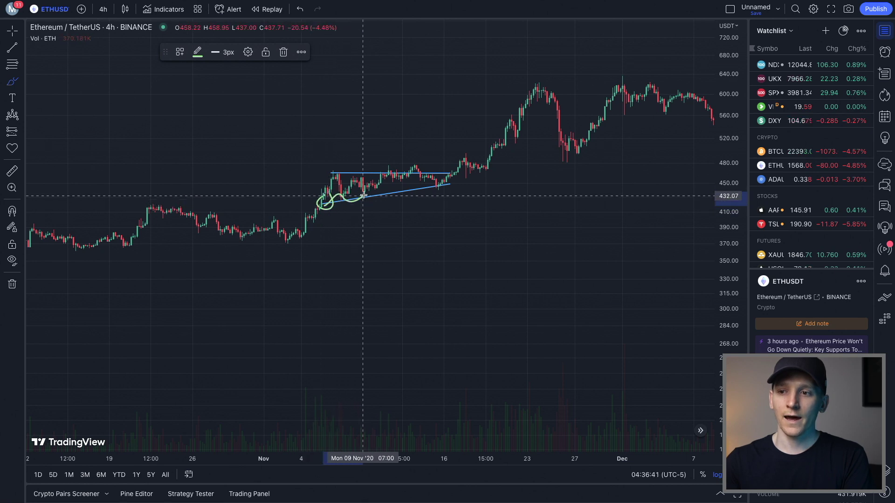
# - Trace the higher lows along the rising line and loop around the resistance line with the brush, undoing both strokes
pyautogui.moveTo(409, 195); pyautogui.dragTo(448, 179)
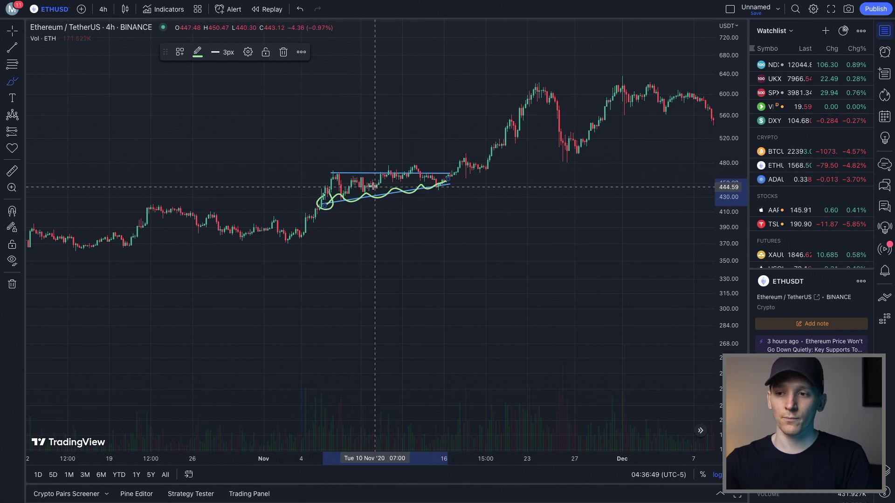
pyautogui.moveTo(328, 173)
pyautogui.mouseDown()
pyautogui.moveTo(433, 171)
pyautogui.moveTo(352, 169)
pyautogui.mouseUp()
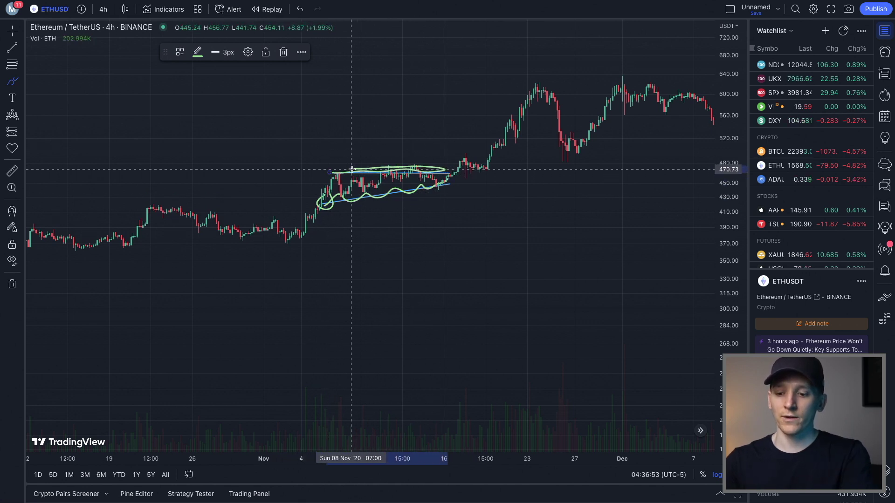
pyautogui.hotkey('ctrl', 'z')
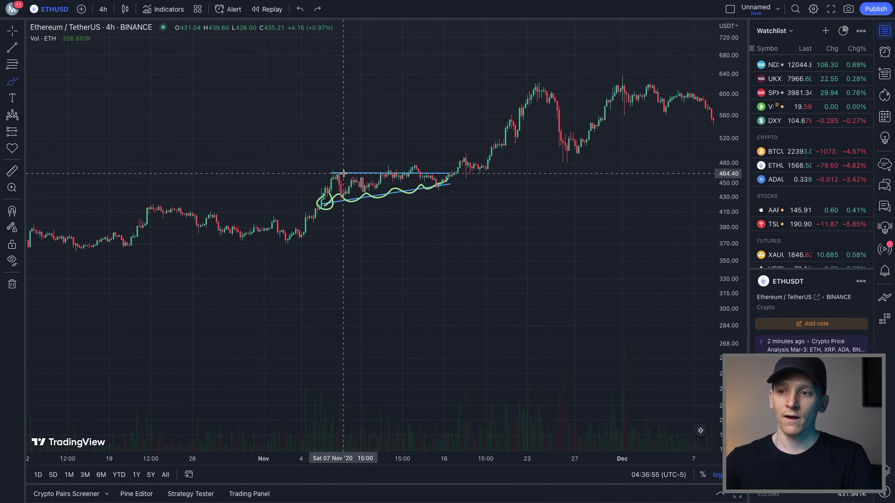
pyautogui.hotkey('ctrl', 'z')
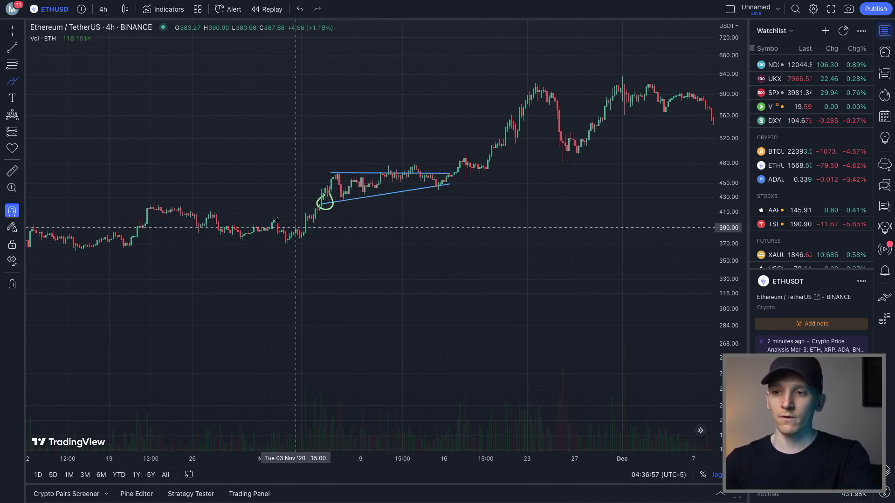
# - Sketch a brush curve beneath the October 2020 candles, undo it, and brush a mark at the triangle's breakout
pyautogui.moveTo(63, 257)
pyautogui.mouseDown()
pyautogui.moveTo(180, 224)
pyautogui.moveTo(300, 249)
pyautogui.mouseUp()
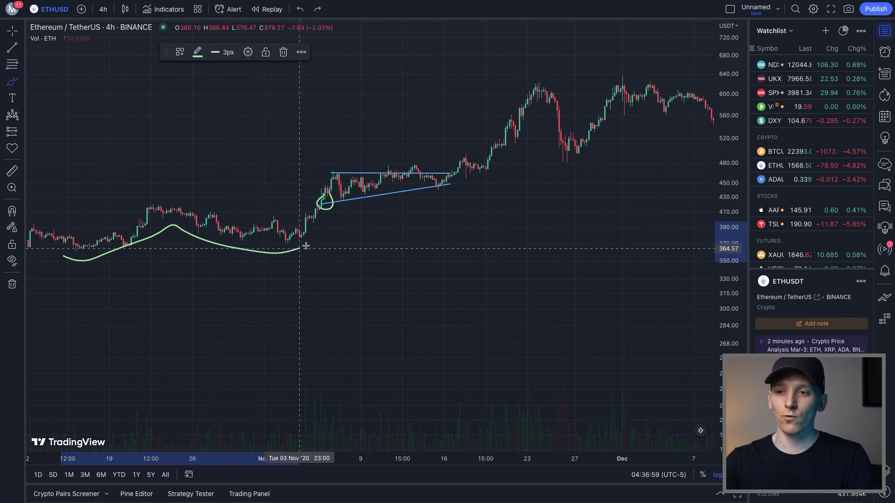
pyautogui.hotkey('ctrl', 'z')
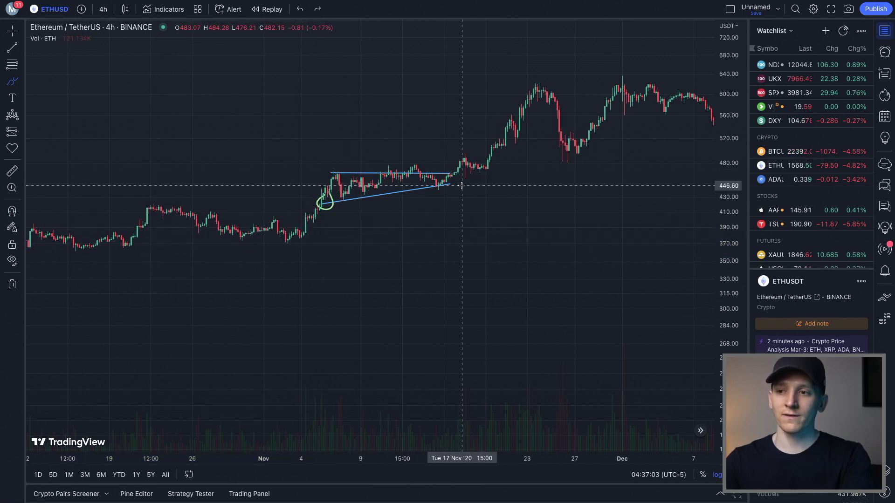
pyautogui.moveTo(457, 176); pyautogui.dragTo(443, 166)
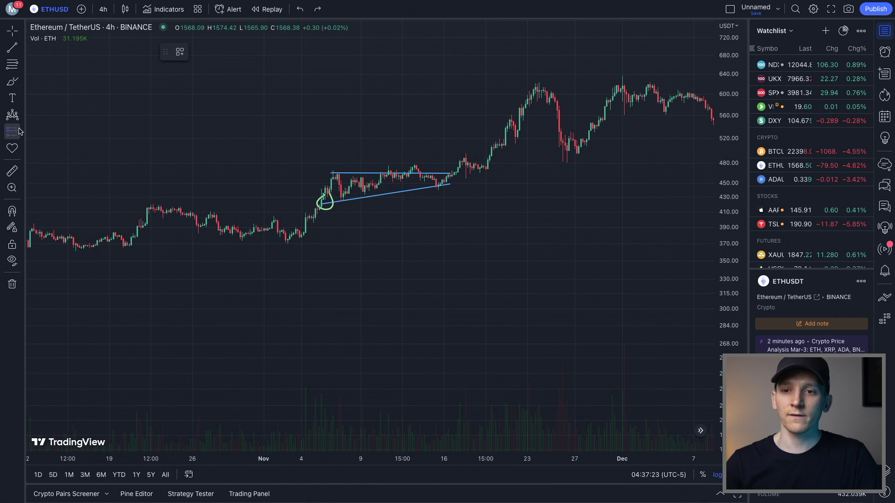
# - Place a long position with entry at about 470.73 just after the November 2020 triangle breakout
pyautogui.click(21, 135)
pyautogui.click(61, 128)
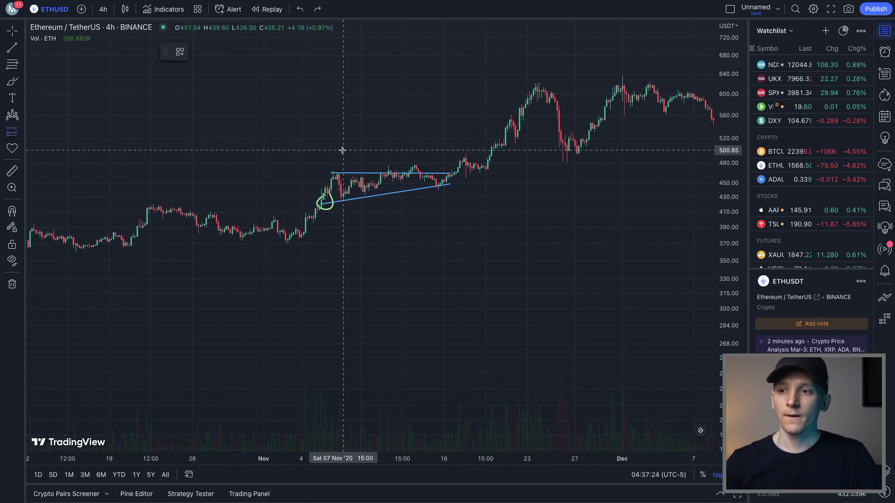
pyautogui.click(460, 170)
# - Draw a vertical trend line spanning the ascending triangle's height and move it up to start at the breakout level
pyautogui.click(12, 47)
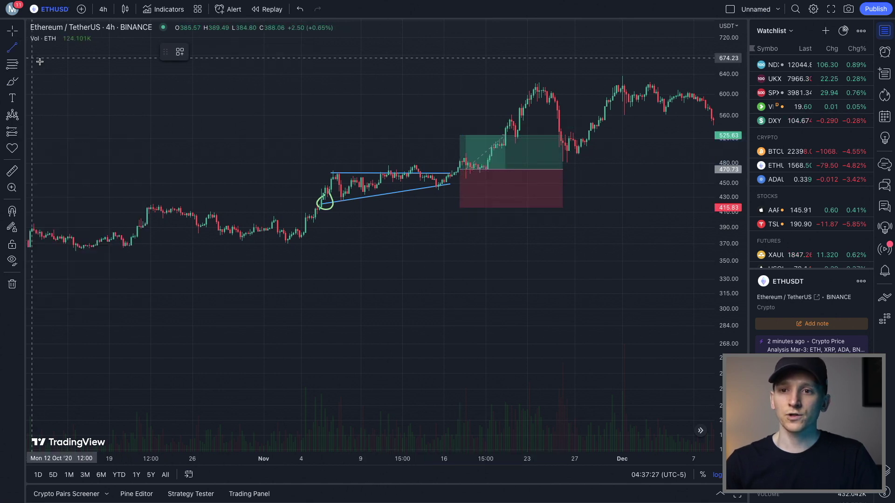
pyautogui.click(330, 174)
pyautogui.click(331, 205)
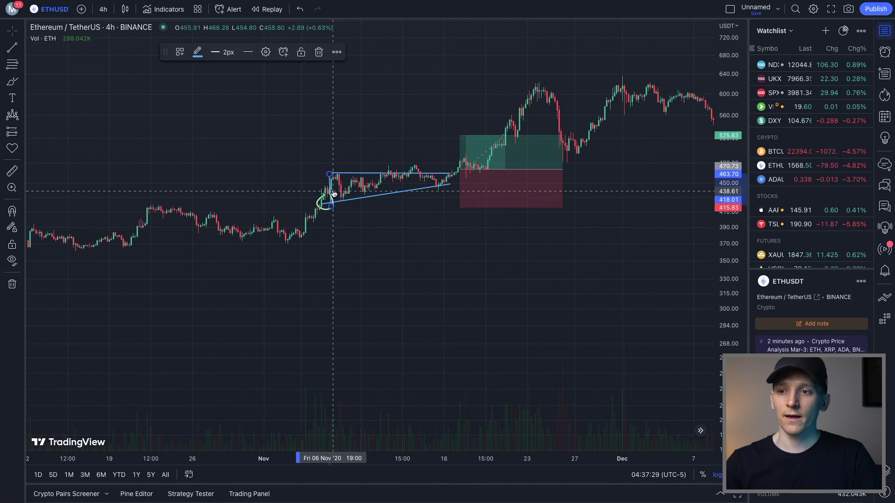
pyautogui.moveTo(333, 188); pyautogui.dragTo(452, 147)
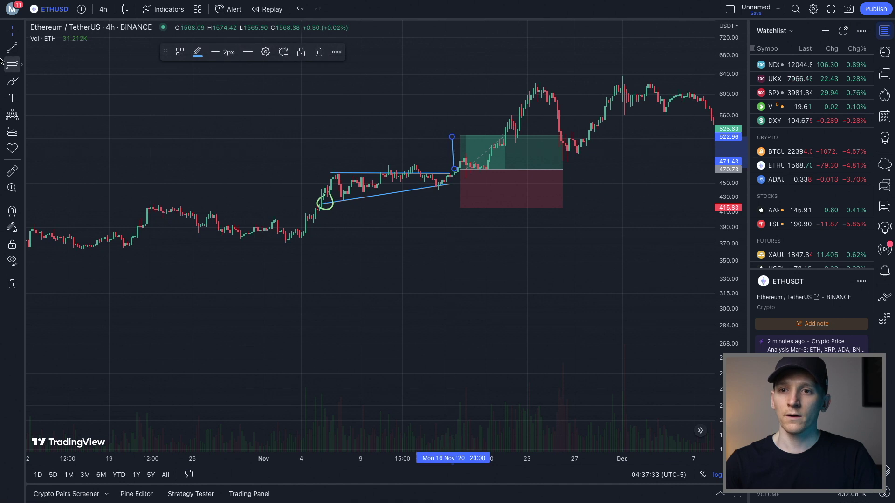
# - Raise the long position's stop level to around the end of the rising trend line
pyautogui.moveTo(460, 207); pyautogui.dragTo(442, 182)
pyautogui.click(383, 154)
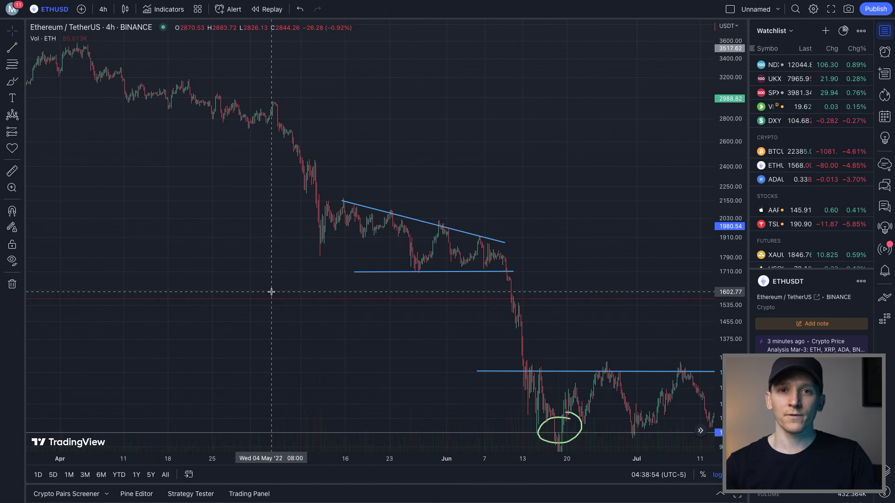
# - Draw a brush arrow down the April to May 2022 downtrend and undo it
pyautogui.click(10, 83)
pyautogui.moveTo(91, 58)
pyautogui.mouseDown()
pyautogui.moveTo(310, 177)
pyautogui.moveTo(325, 138)
pyautogui.mouseUp()
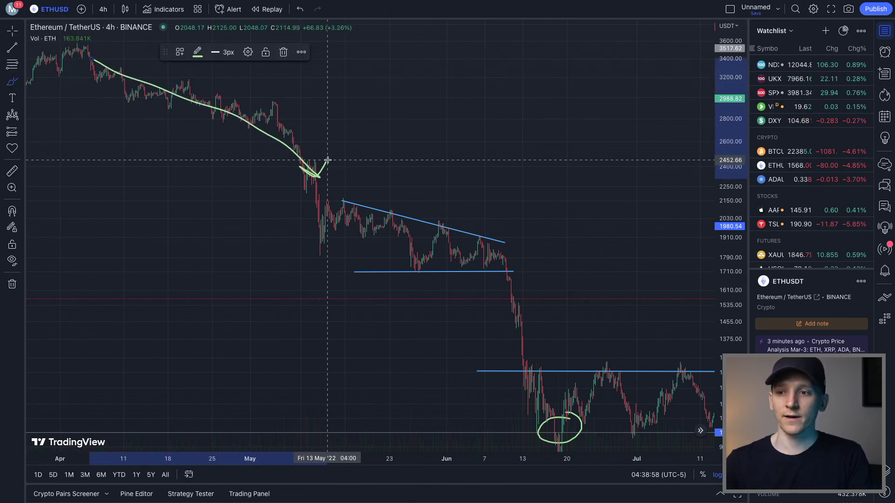
pyautogui.hotkey('ctrl', 'z')
# - Circle the lows near the descending triangle's horizontal support line with the brush and undo both strokes
pyautogui.moveTo(422, 258)
pyautogui.mouseDown()
pyautogui.moveTo(406, 275)
pyautogui.moveTo(422, 279)
pyautogui.moveTo(432, 265)
pyautogui.mouseUp()
pyautogui.moveTo(497, 257)
pyautogui.mouseDown()
pyautogui.moveTo(466, 262)
pyautogui.moveTo(494, 269)
pyautogui.moveTo(473, 268)
pyautogui.mouseUp()
pyautogui.hotkey('ctrl', 'z')
pyautogui.hotkey('ctrl', 'z')
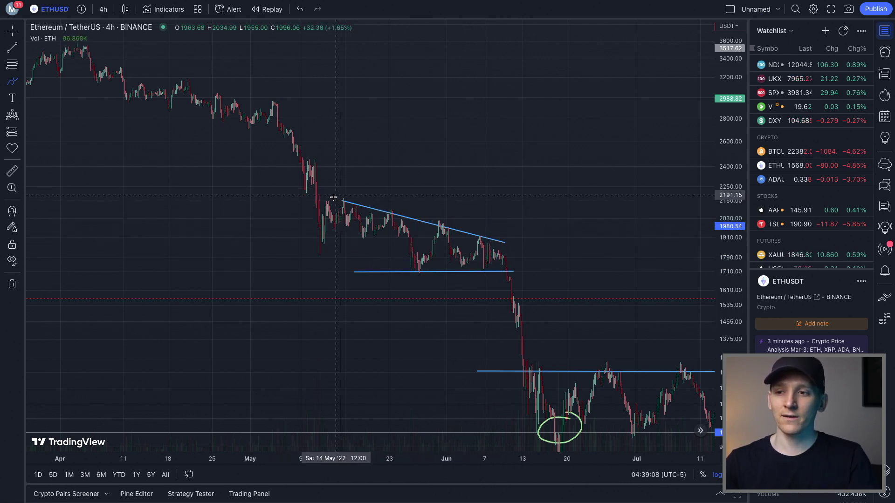
# - Trace the lower highs along the descending trend line with the brush, and undo an extra mark at the support breakdown
pyautogui.moveTo(330, 203)
pyautogui.mouseDown()
pyautogui.moveTo(345, 194)
pyautogui.moveTo(361, 211)
pyautogui.moveTo(378, 201)
pyautogui.moveTo(503, 250)
pyautogui.mouseUp()
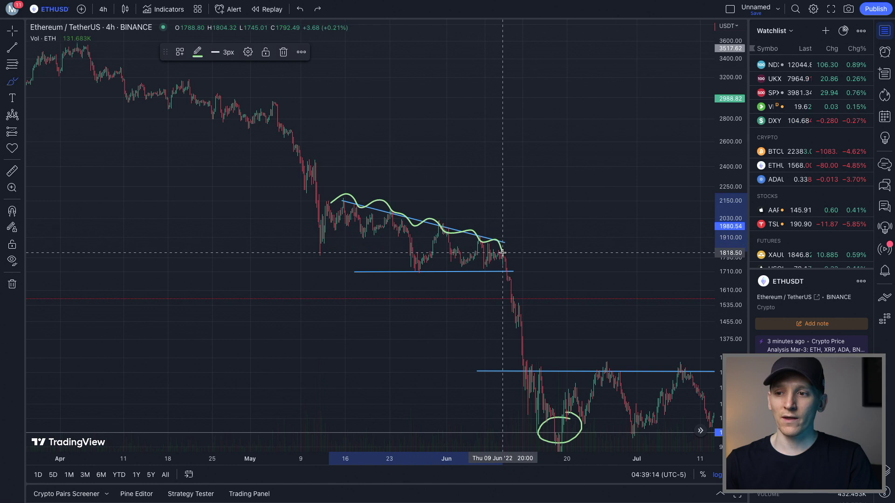
pyautogui.click(13, 77)
pyautogui.moveTo(521, 271)
pyautogui.mouseDown()
pyautogui.moveTo(508, 280)
pyautogui.moveTo(526, 280)
pyautogui.moveTo(521, 271)
pyautogui.mouseUp()
pyautogui.hotkey('ctrl', 'z')
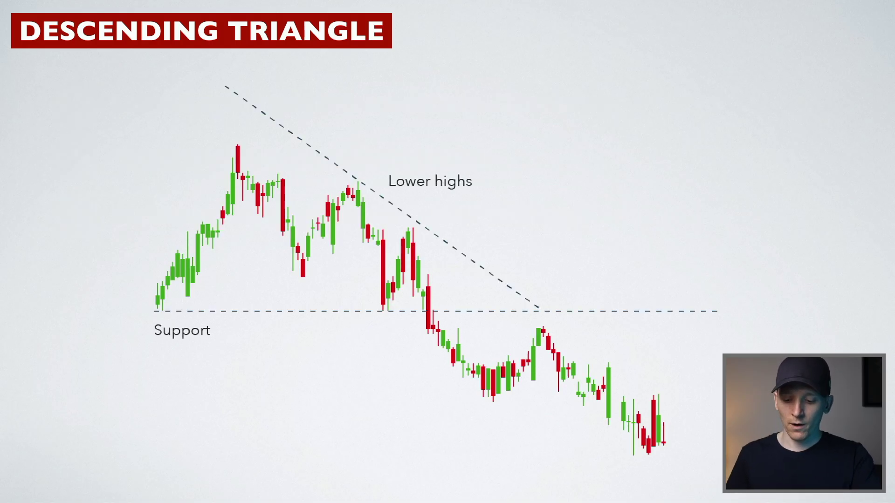
pyautogui.moveTo(249, 295); pyautogui.dragTo(736, 312)
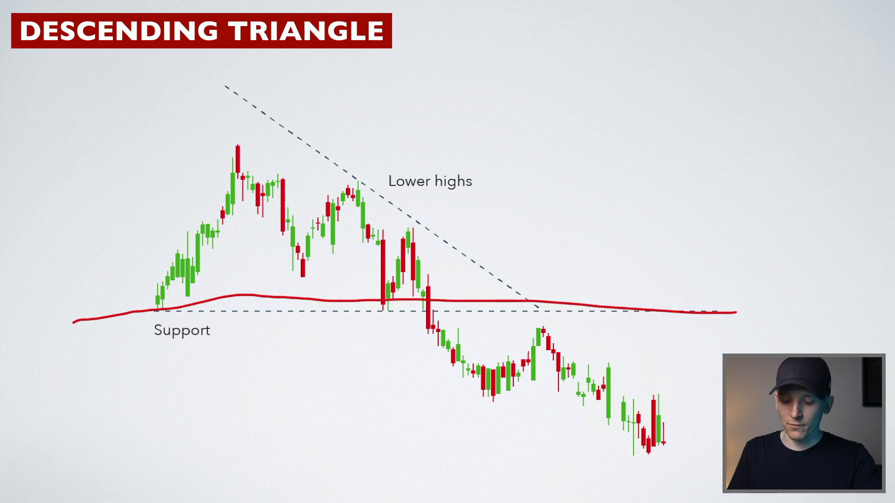
pyautogui.hotkey('ctrl', 'z')
pyautogui.hotkey('ctrl', 'z')
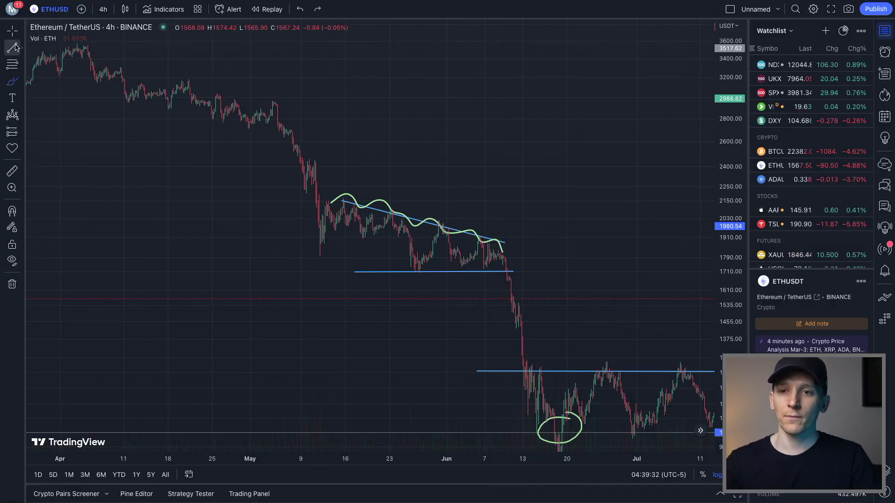
# - Draw a vertical trend line spanning the descending triangle's height and move it below support, from about 1692 to 1458
pyautogui.click(12, 47)
pyautogui.click(367, 213)
pyautogui.click(367, 273)
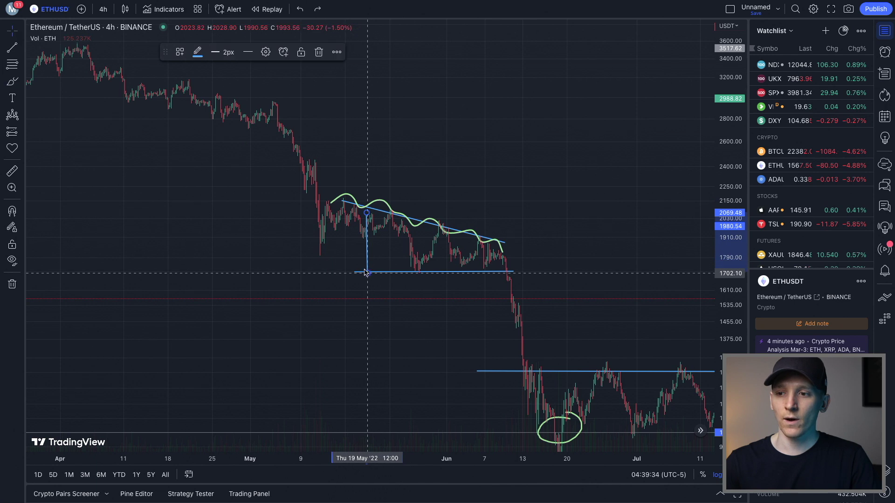
pyautogui.moveTo(367, 253)
pyautogui.mouseDown()
pyautogui.moveTo(513, 322)
pyautogui.moveTo(491, 335)
pyautogui.moveTo(491, 322)
pyautogui.mouseUp()
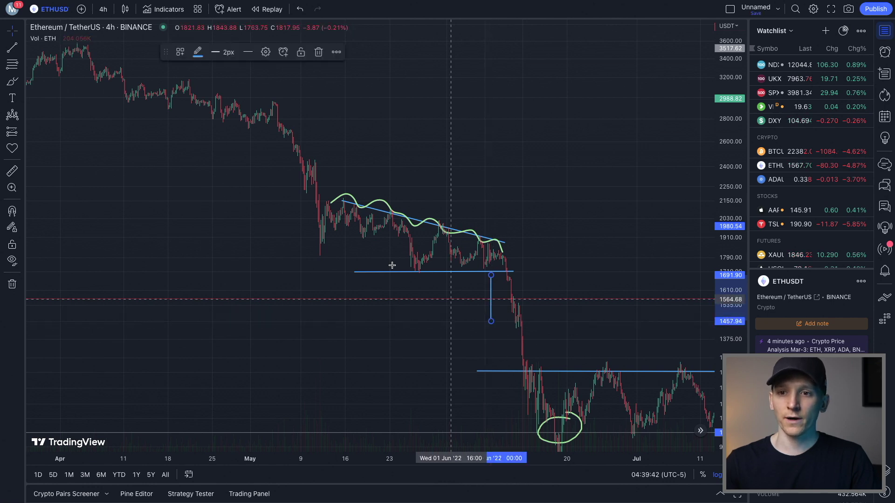
# - Place a short position below the descending triangle with entry at about 1659.15, target 1444.52 and stop 1791.37
pyautogui.click(12, 136)
pyautogui.click(51, 131)
pyautogui.click(523, 281)
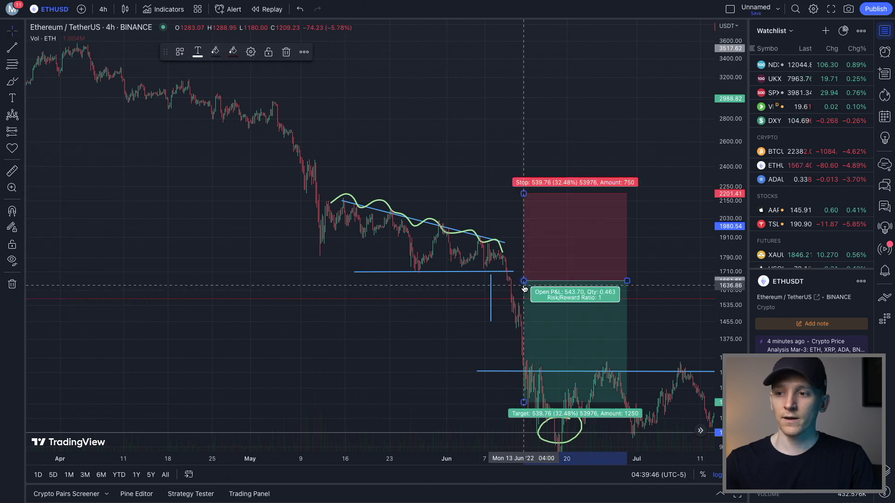
pyautogui.moveTo(526, 323); pyautogui.dragTo(524, 323)
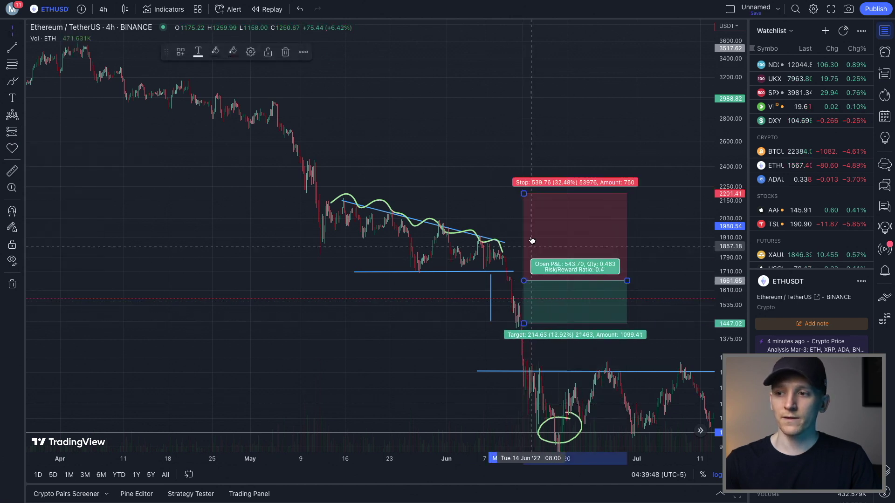
pyautogui.moveTo(523, 201); pyautogui.dragTo(521, 258)
pyautogui.click(471, 292)
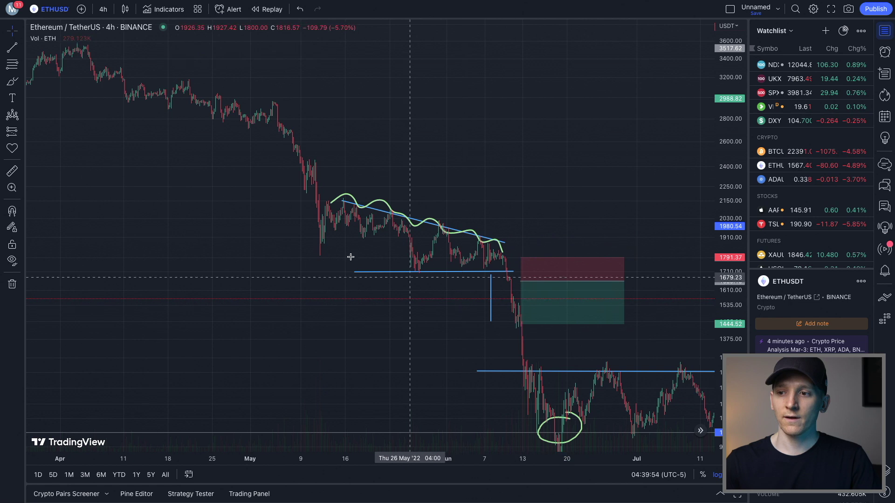
# - Draw a brush stroke following the downtrend from April 2022 to the June breakdown
pyautogui.click(12, 81)
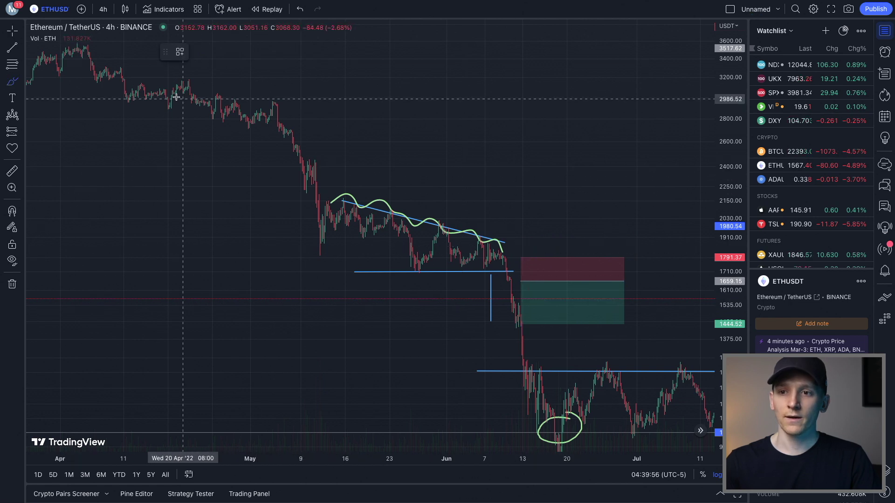
pyautogui.moveTo(110, 79)
pyautogui.mouseDown()
pyautogui.moveTo(233, 122)
pyautogui.moveTo(320, 229)
pyautogui.moveTo(360, 254)
pyautogui.moveTo(456, 255)
pyautogui.moveTo(507, 324)
pyautogui.mouseUp()
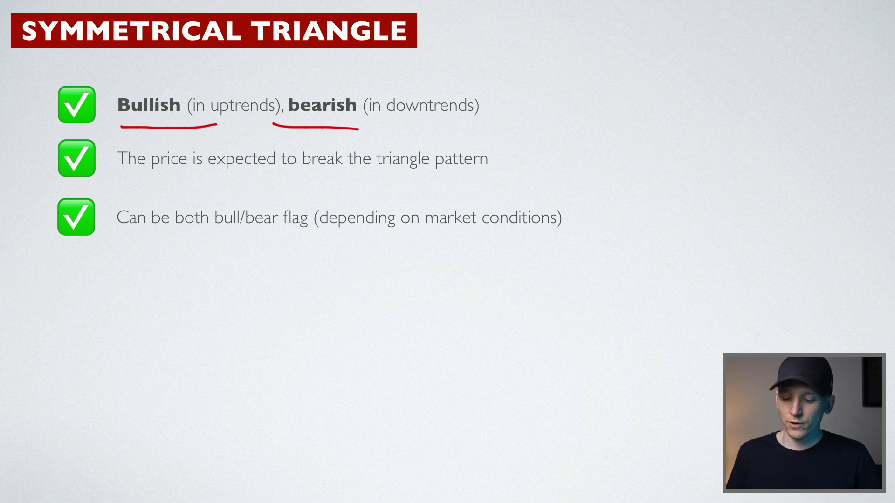
pyautogui.moveTo(791, 201); pyautogui.dragTo(602, 338)
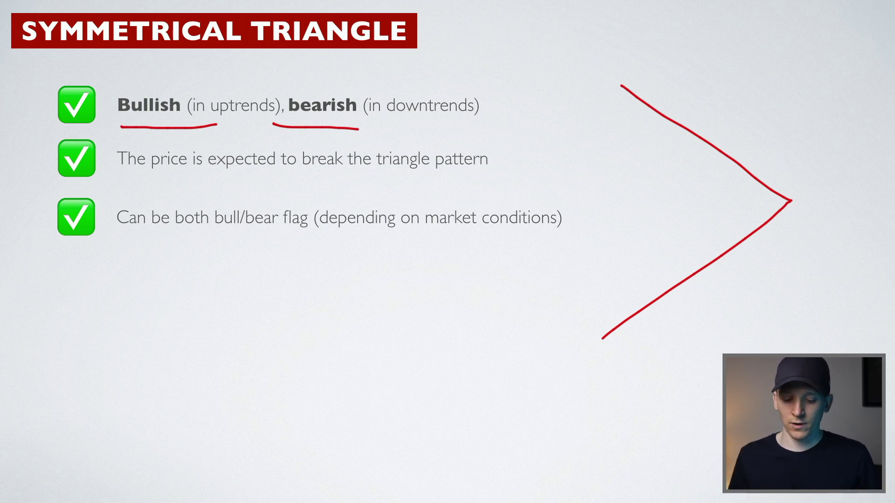
pyautogui.moveTo(294, 192); pyautogui.dragTo(230, 201)
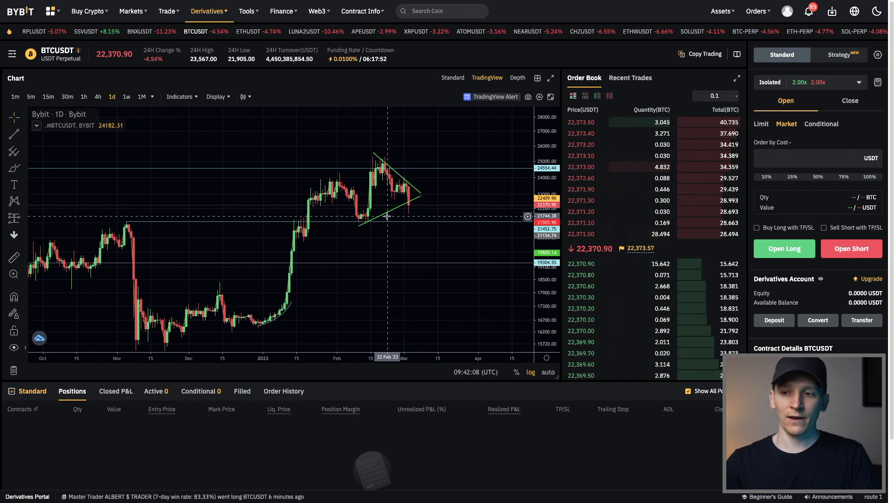
# - Extend the symmetrical triangle's lower trend line to about 22854 on 9 March 2023
pyautogui.click(420, 199)
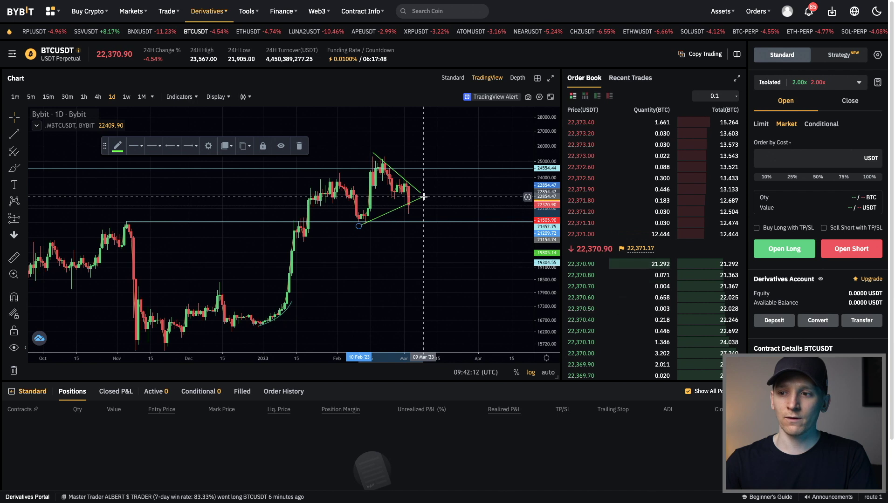
pyautogui.click(436, 189)
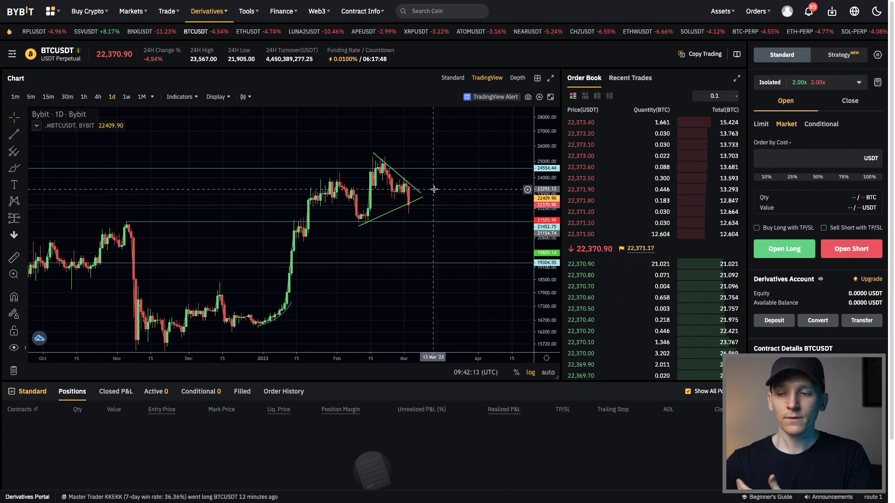
# - Trace the triangle's lower highs and rising lows with the brush, and undo both strokes
pyautogui.click(14, 171)
pyautogui.moveTo(381, 161); pyautogui.dragTo(408, 186)
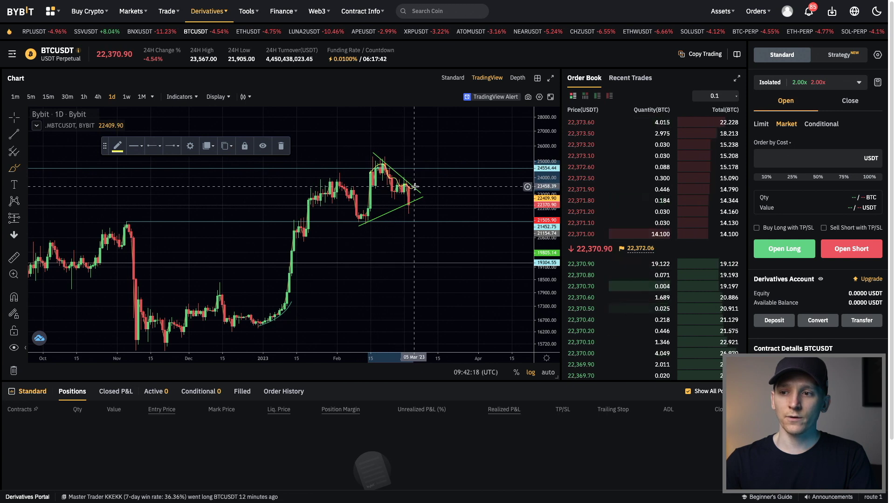
pyautogui.click(372, 166)
pyautogui.click(371, 166)
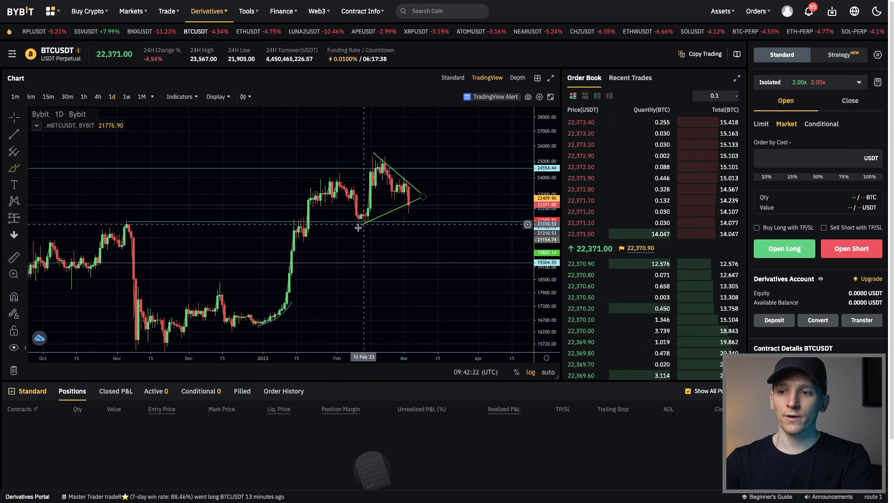
pyautogui.moveTo(298, 243); pyautogui.dragTo(429, 196)
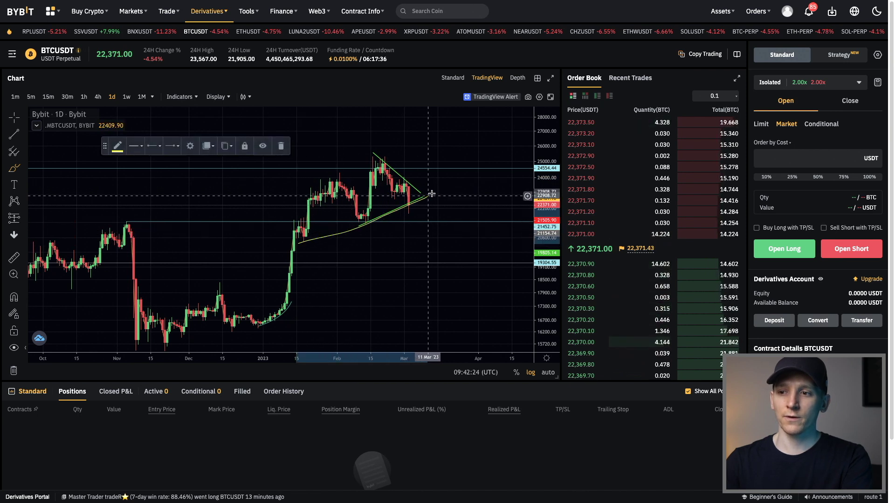
pyautogui.hotkey('ctrl', 'z')
pyautogui.hotkey('ctrl', 'z')
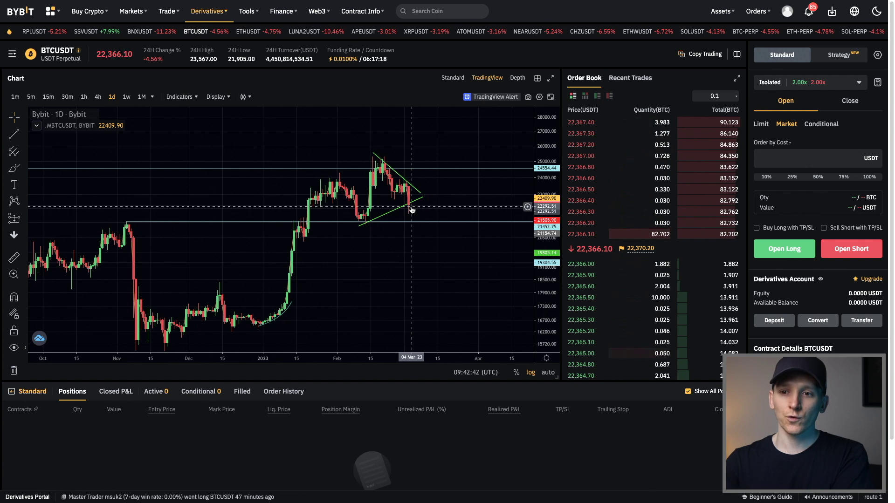
# - Move the end of the lower trend line to about 23045 on 8 March 2023 so both lines meet at the triangle's apex
pyautogui.scroll(3, 409, 205)
pyautogui.moveTo(340, 246); pyautogui.dragTo(365, 243)
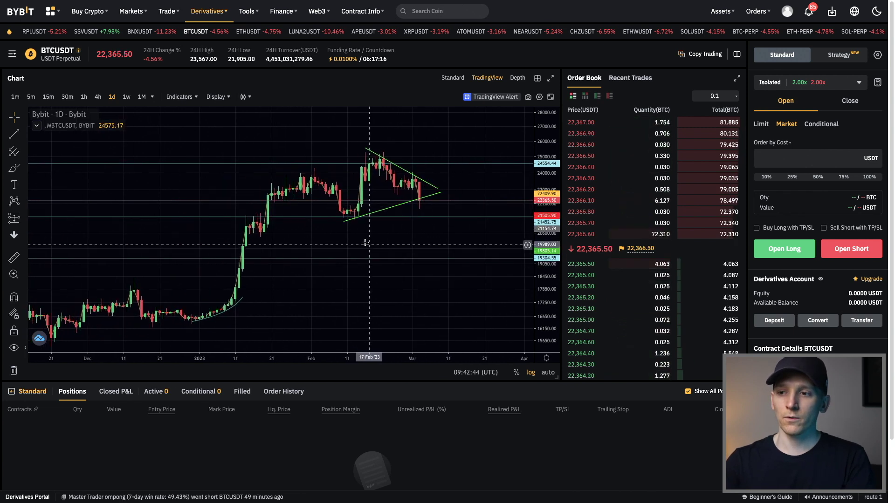
pyautogui.click(437, 192)
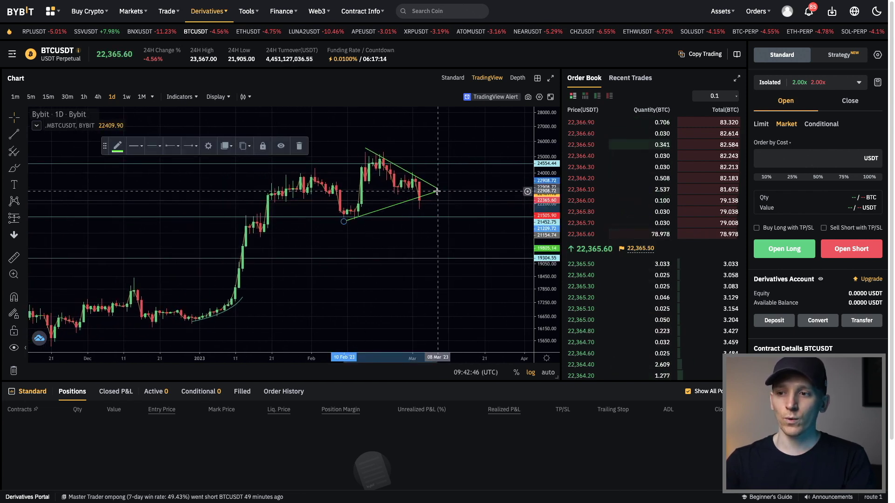
pyautogui.click(380, 160)
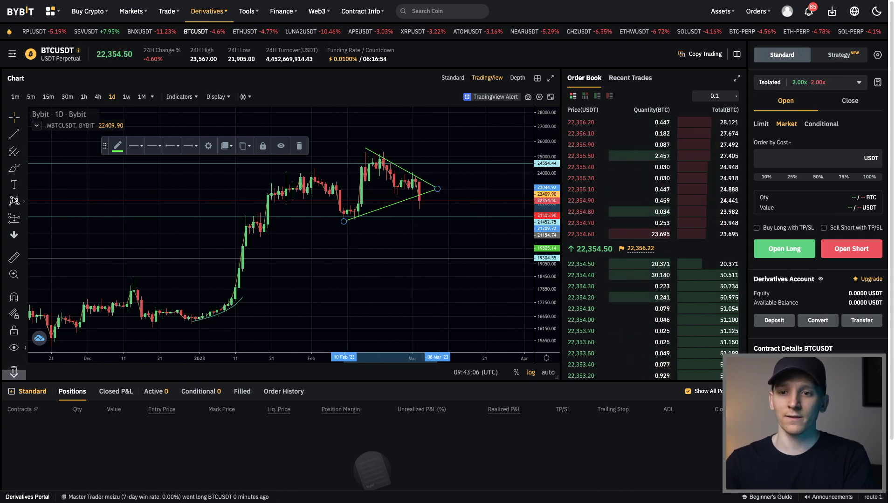
# - Place a short position at the symmetrical triangle's breakdown with entry at about 22398.48, target 21234.87 and stop 23597.85
pyautogui.click(24, 221)
pyautogui.click(65, 237)
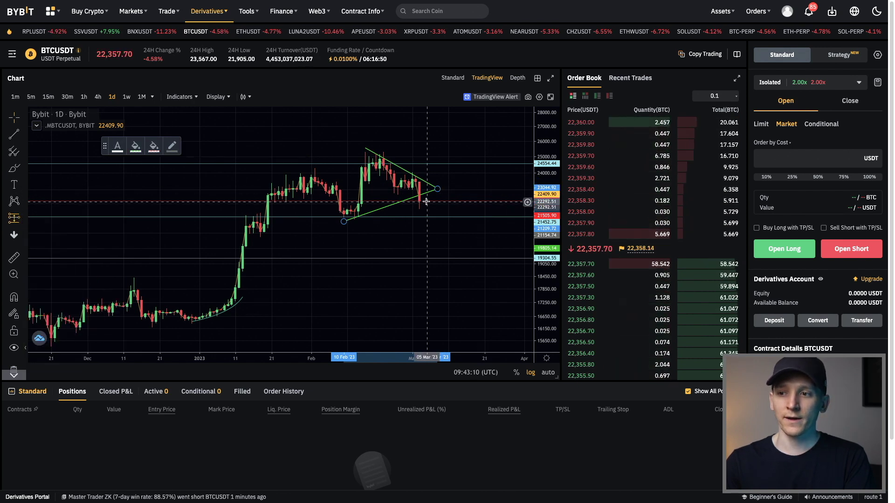
pyautogui.click(427, 200)
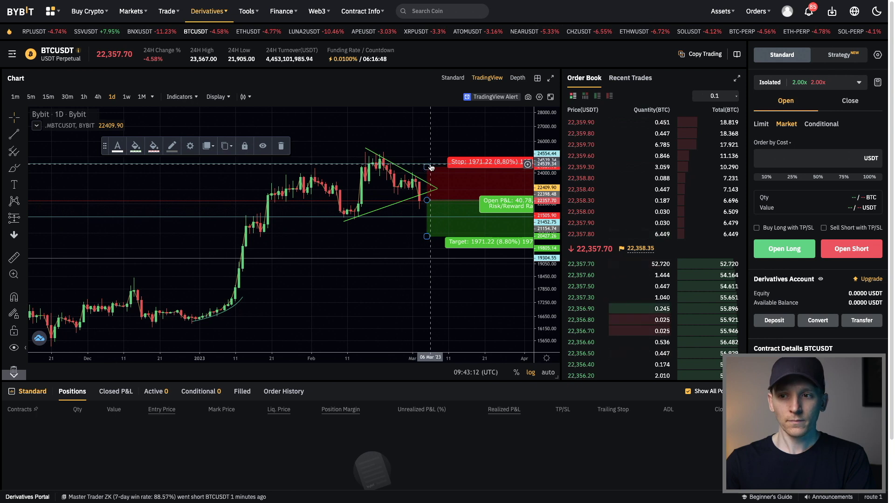
pyautogui.moveTo(425, 239); pyautogui.dragTo(417, 222)
pyautogui.moveTo(427, 167); pyautogui.dragTo(431, 180)
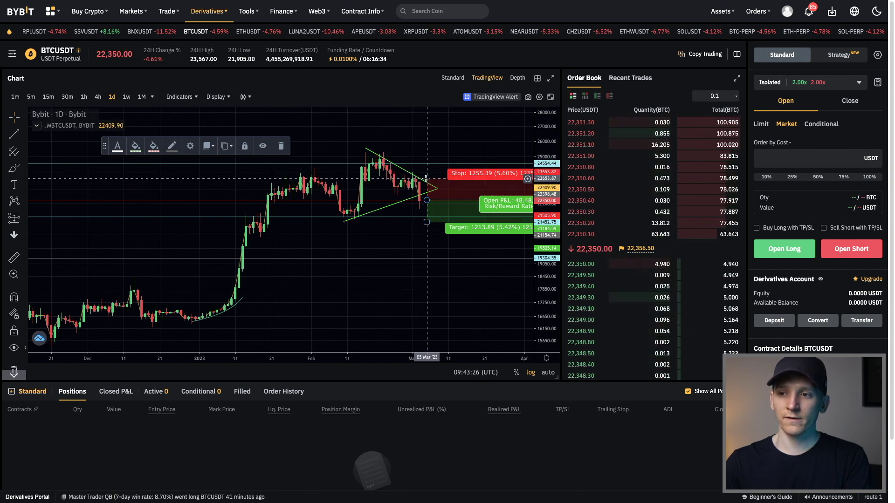
pyautogui.moveTo(426, 183); pyautogui.dragTo(427, 179)
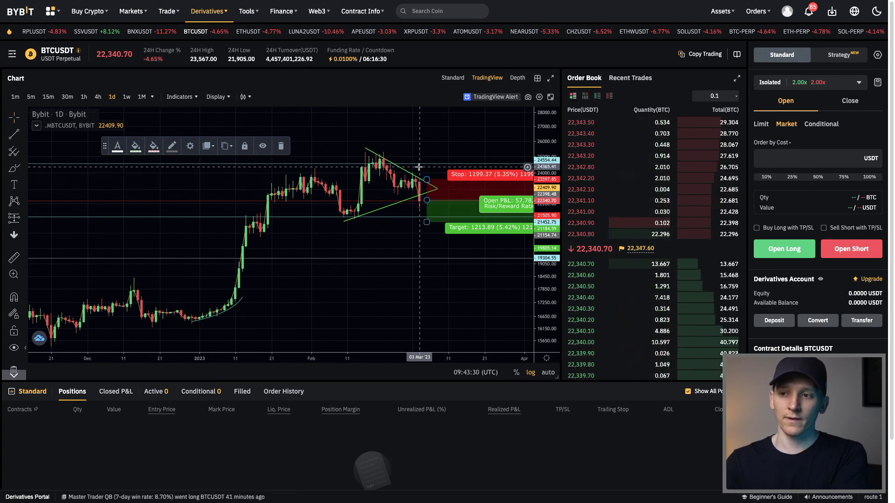
pyautogui.moveTo(428, 227); pyautogui.dragTo(427, 221)
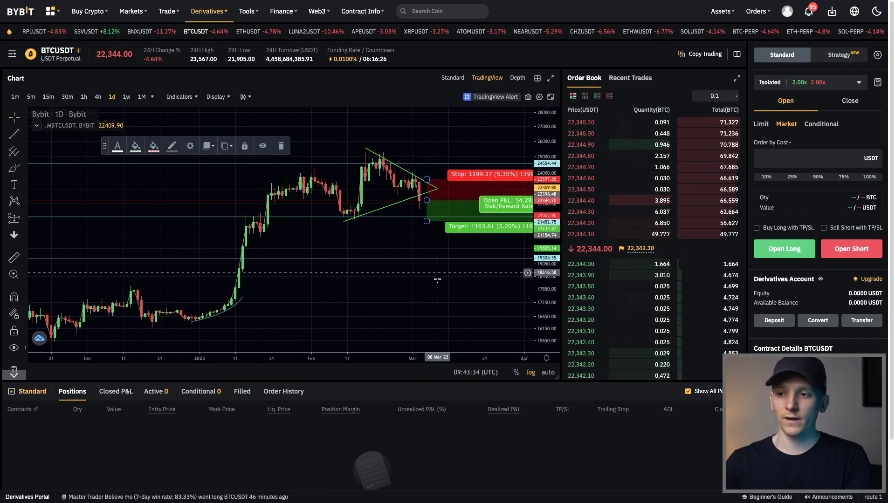
# - Switch the order form to a conditional order with trigger price 22400 and order price 22400
pyautogui.hscroll(5, 442, 206)
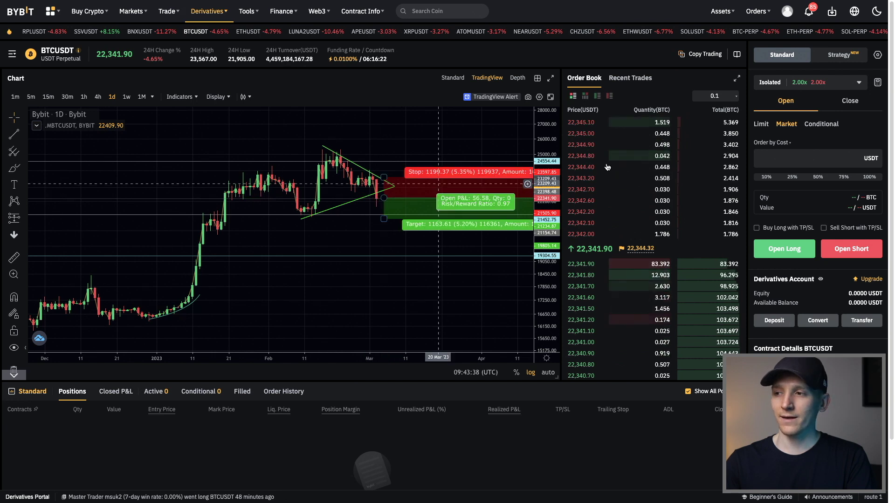
pyautogui.click(825, 125)
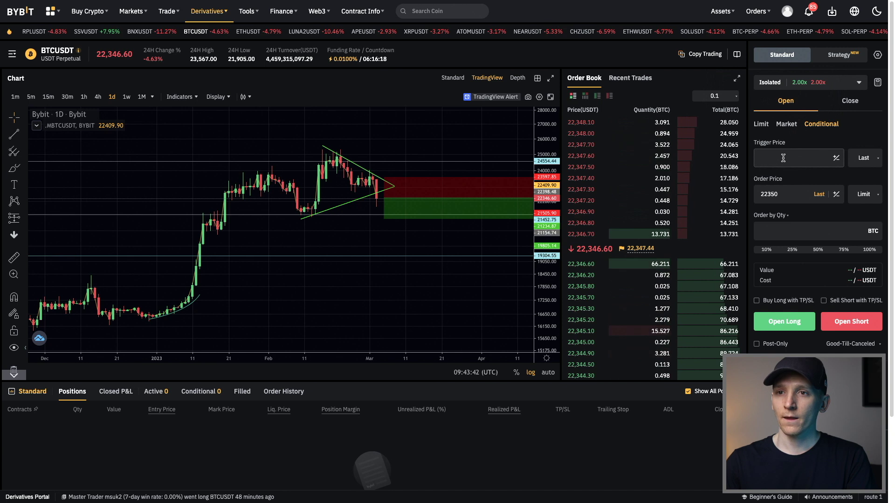
pyautogui.moveTo(385, 199)
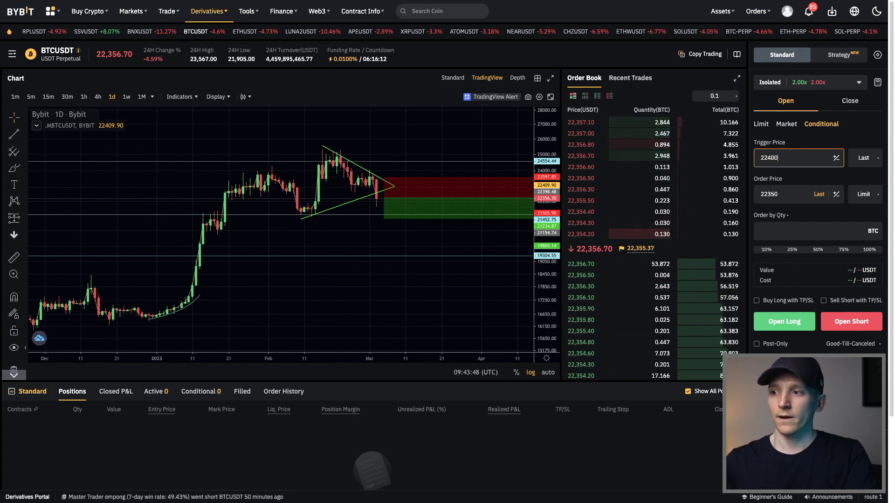
pyautogui.write('2')
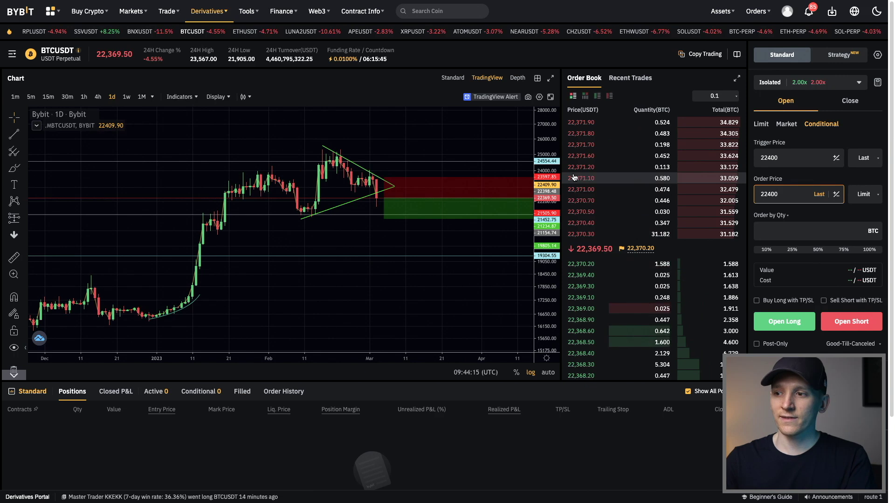
# - Change both the trigger price and the order price of the conditional order to 23800
pyautogui.hotkey('shift', 'Tab')
pyautogui.write('23800')
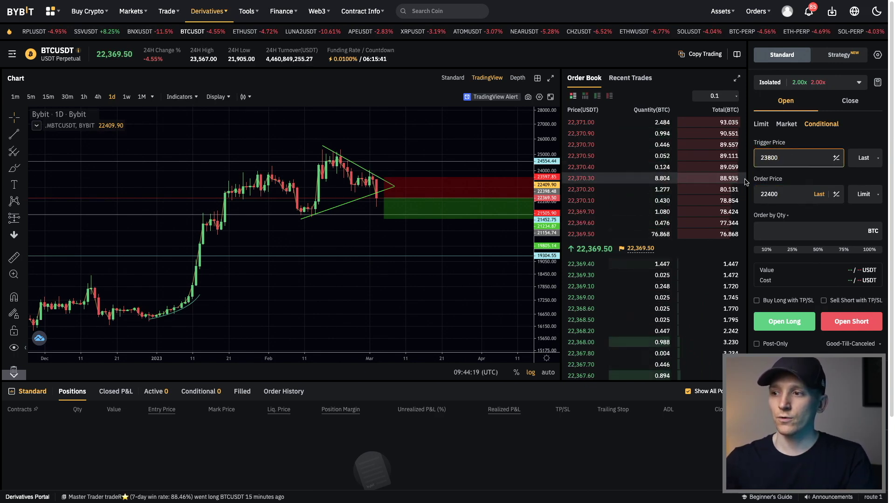
pyautogui.press('Tab')
pyautogui.write('23800')
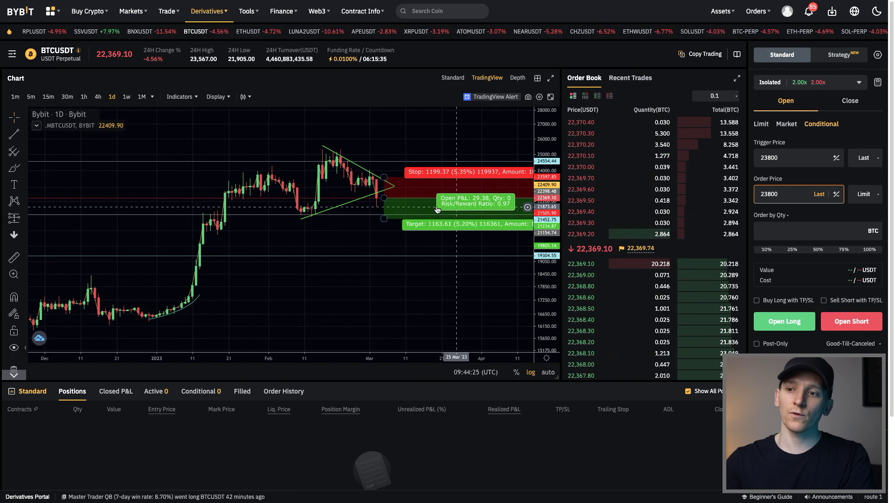
# - Delete the short position and brush level marks beside the triangle, near 22425 and just below 24000
pyautogui.click(390, 199)
pyautogui.press('Delete')
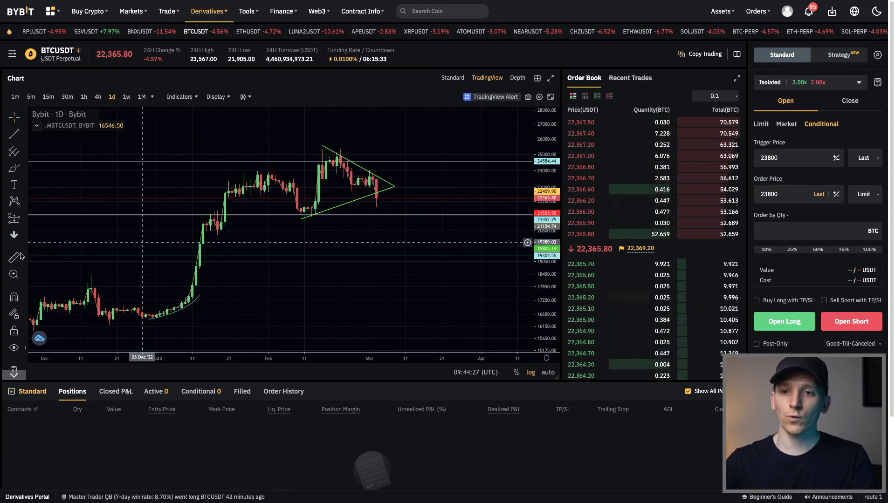
pyautogui.click(14, 168)
pyautogui.moveTo(383, 198); pyautogui.dragTo(420, 198)
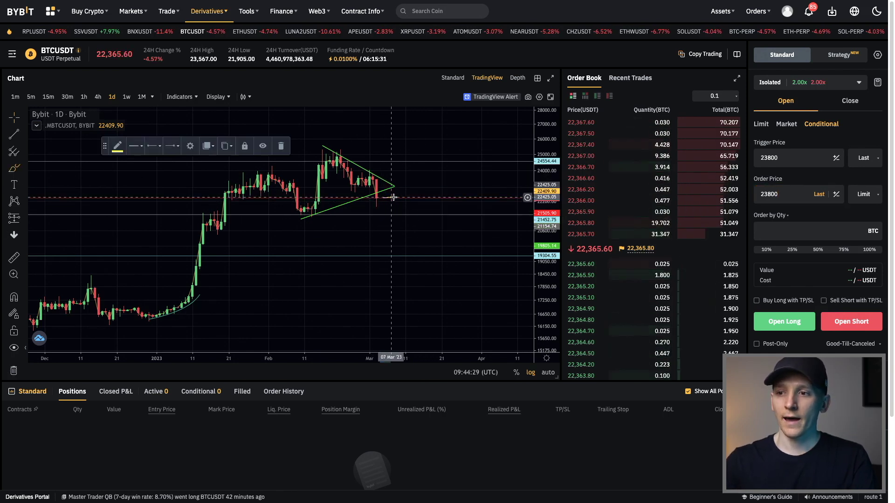
pyautogui.moveTo(383, 172); pyautogui.dragTo(421, 173)
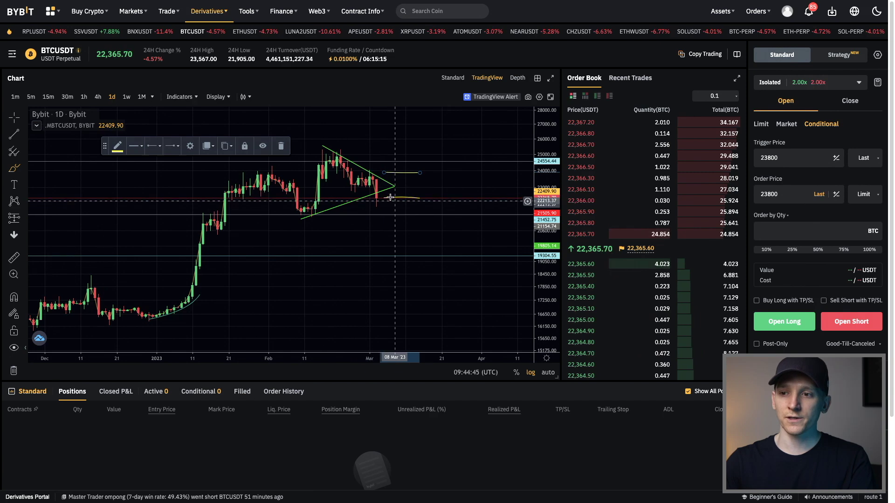
pyautogui.moveTo(377, 192)
pyautogui.mouseDown()
pyautogui.moveTo(369, 205)
pyautogui.moveTo(382, 208)
pyautogui.moveTo(384, 193)
pyautogui.moveTo(394, 209)
pyautogui.moveTo(422, 216)
pyautogui.mouseUp()
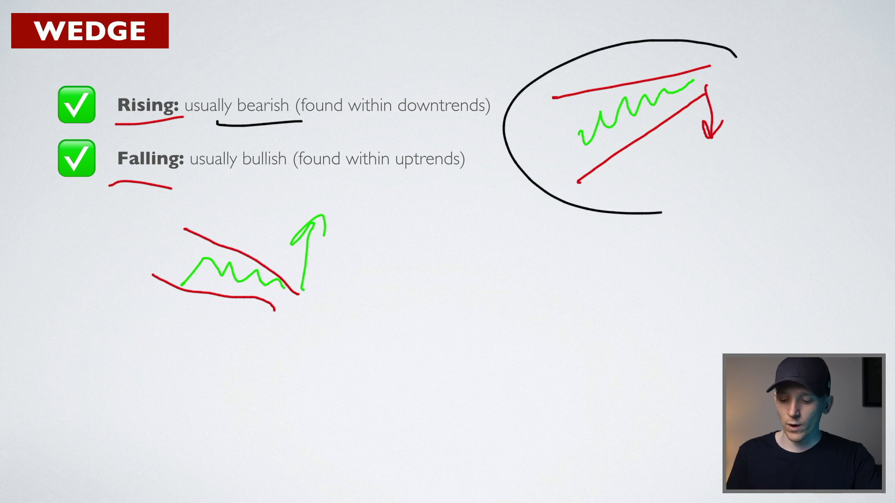
pyautogui.hotkey('ctrl', 'z')
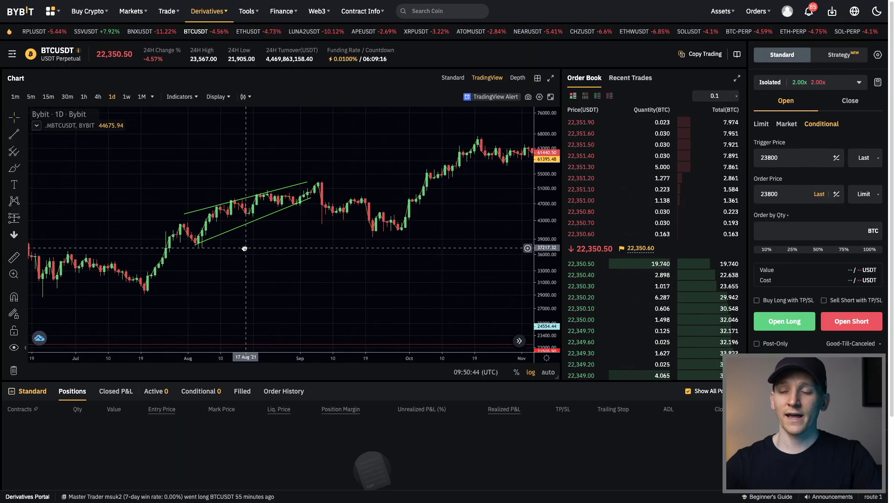
# - Circle the September 2021 price action below the rising wedge with the brush, and delete the circle
pyautogui.click(14, 134)
pyautogui.moveTo(369, 200)
pyautogui.mouseDown()
pyautogui.moveTo(385, 208)
pyautogui.moveTo(354, 199)
pyautogui.mouseUp()
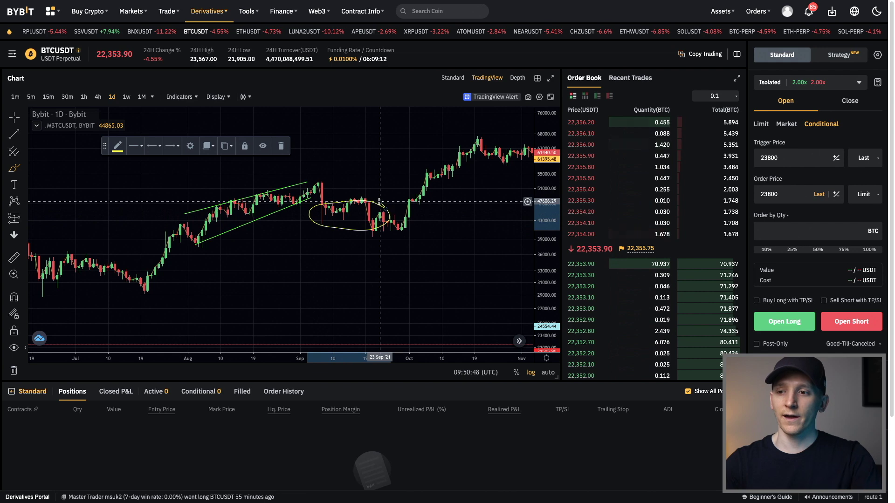
pyautogui.press('Delete')
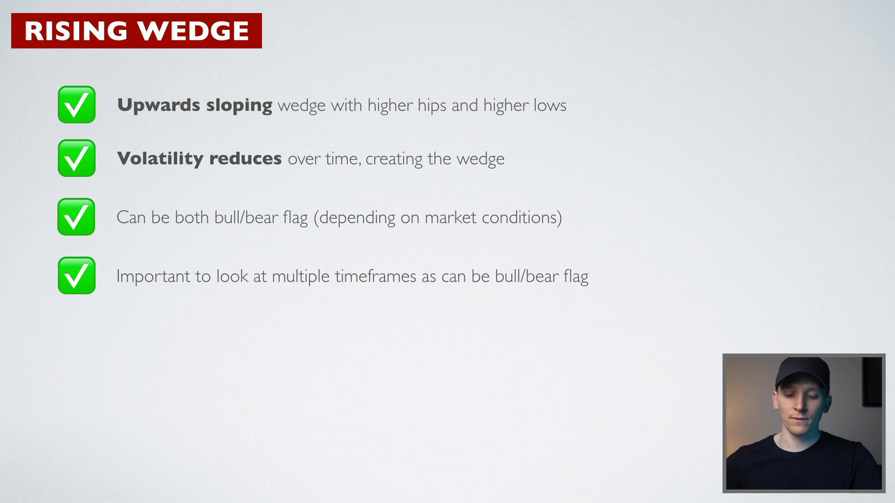
pyautogui.press('Right')
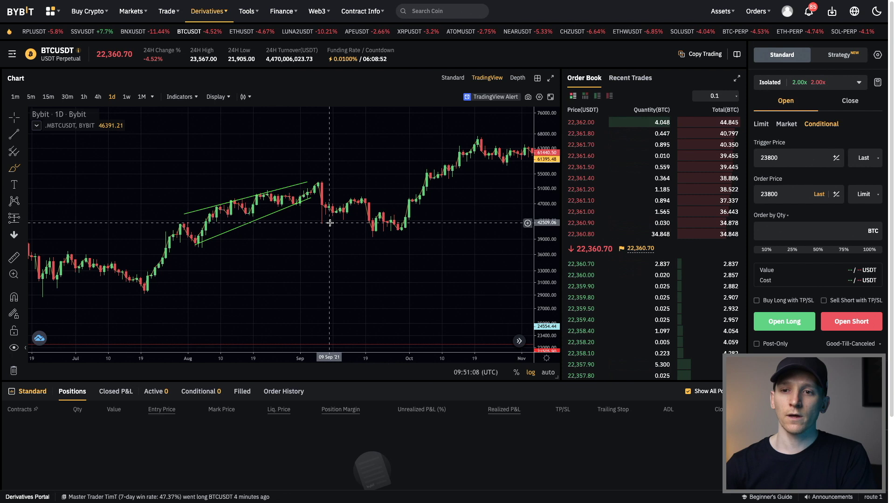
# - Draw a vertical trend line spanning the rising wedge's height and move it below the wedge, from about 46998 to 38013 on 4 September 2021
pyautogui.click(15, 150)
pyautogui.click(192, 211)
pyautogui.click(191, 253)
pyautogui.moveTo(193, 254); pyautogui.dragTo(311, 219)
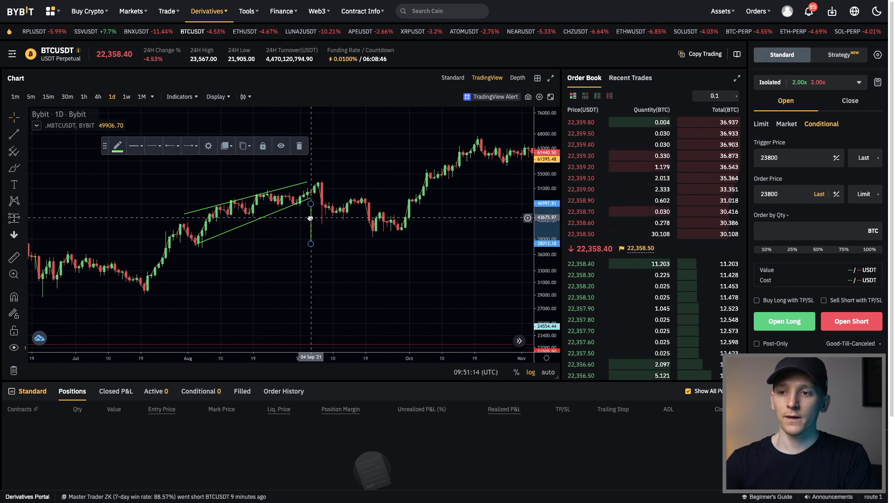
# - Place a short position at the rising wedge's breakdown with entry at about 47723.64, target 38999.56 and stop 50753.19
pyautogui.click(15, 218)
pyautogui.click(25, 219)
pyautogui.click(56, 234)
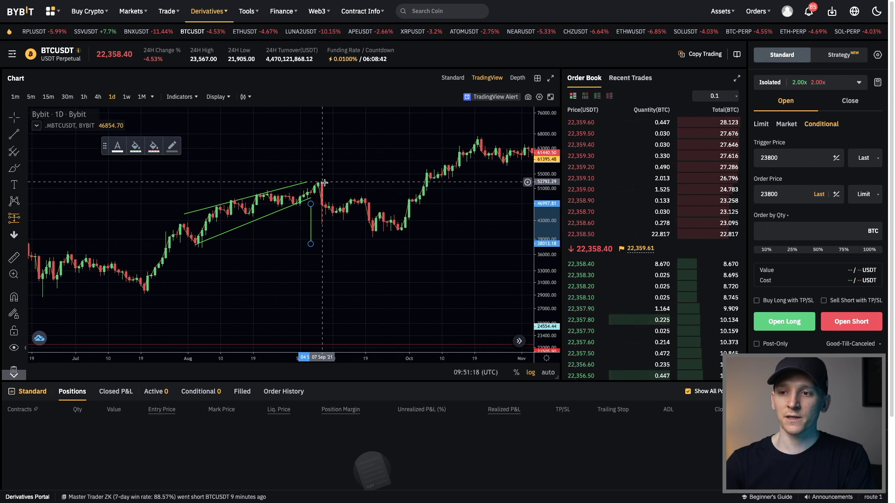
pyautogui.click(325, 201)
pyautogui.moveTo(326, 235); pyautogui.dragTo(325, 240)
pyautogui.moveTo(326, 174); pyautogui.dragTo(323, 189)
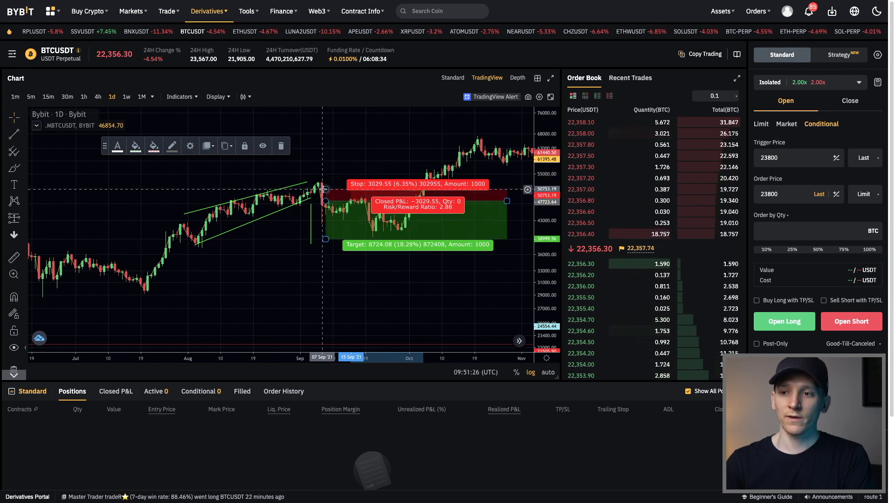
# - Reposition the vertical height line under the rising wedge's lower trend line, around 4 September 2021
pyautogui.click(304, 218)
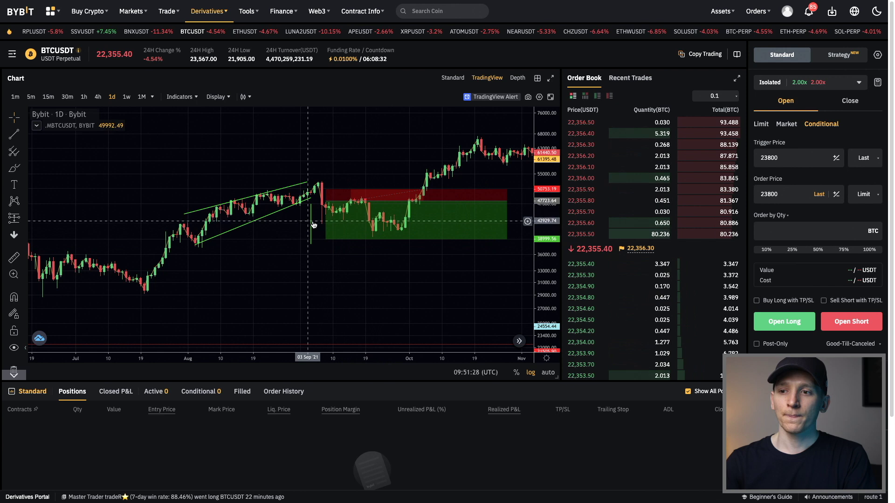
pyautogui.click(365, 231)
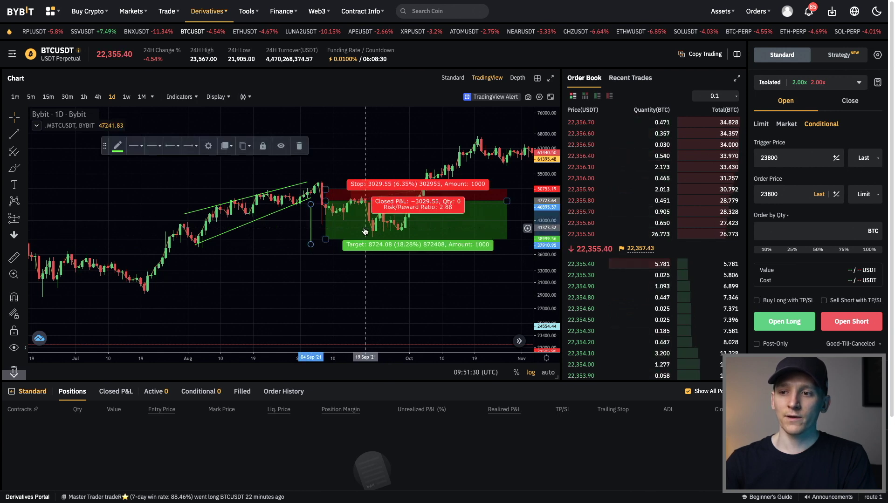
pyautogui.click(307, 230)
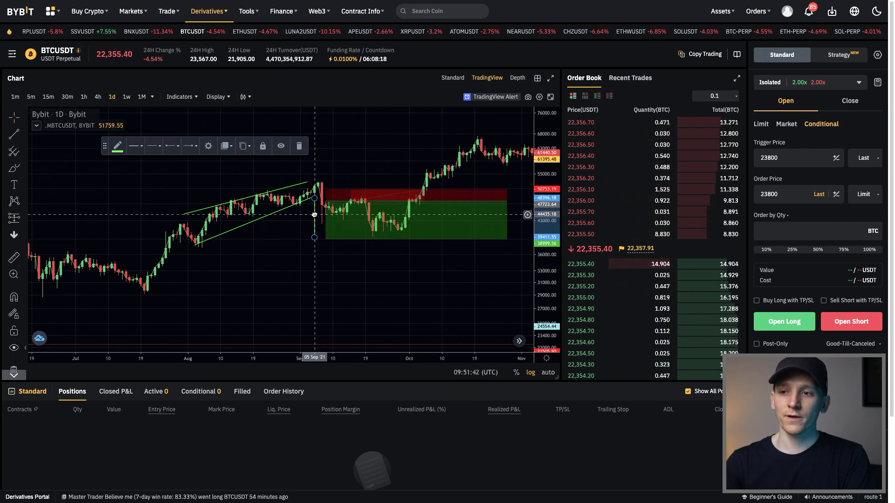
pyautogui.click(298, 261)
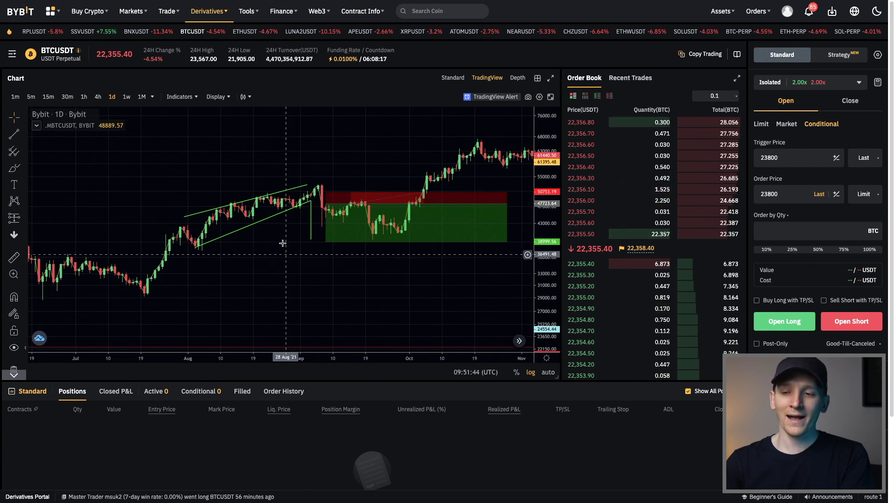
# - Raise the rising wedge short position's target to about 39971.61 and mark the breakdown candles around 8 September 2021 with the brush
pyautogui.click(325, 239)
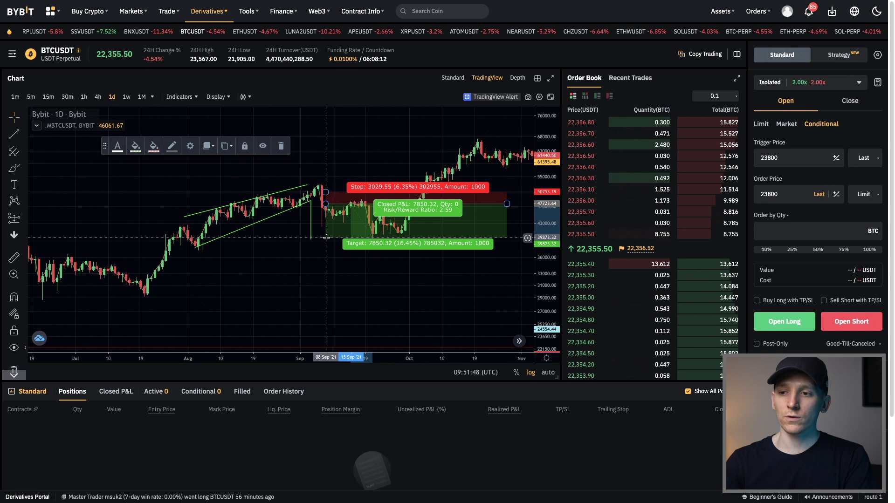
pyautogui.click(320, 267)
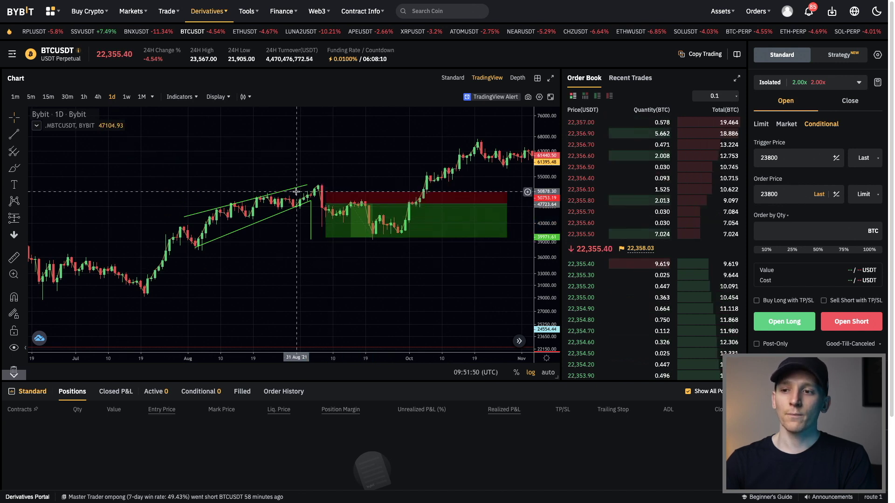
pyautogui.click(337, 222)
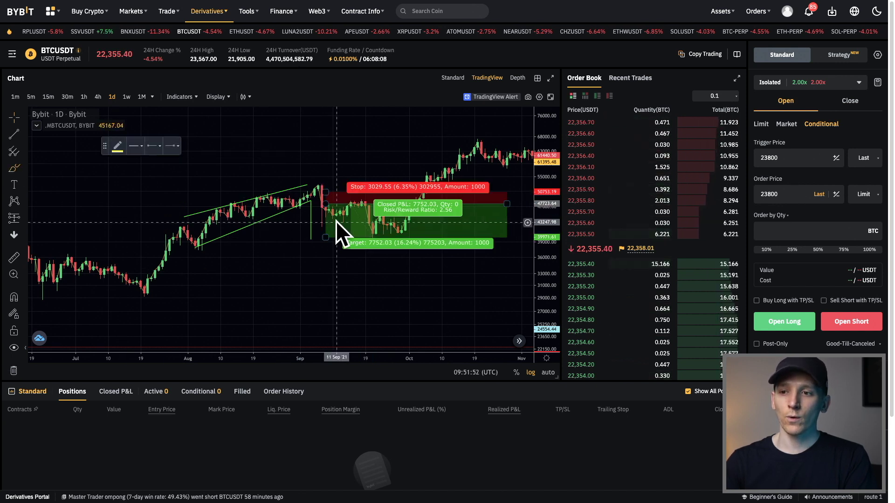
pyautogui.click(322, 212)
pyautogui.moveTo(322, 212); pyautogui.dragTo(337, 240)
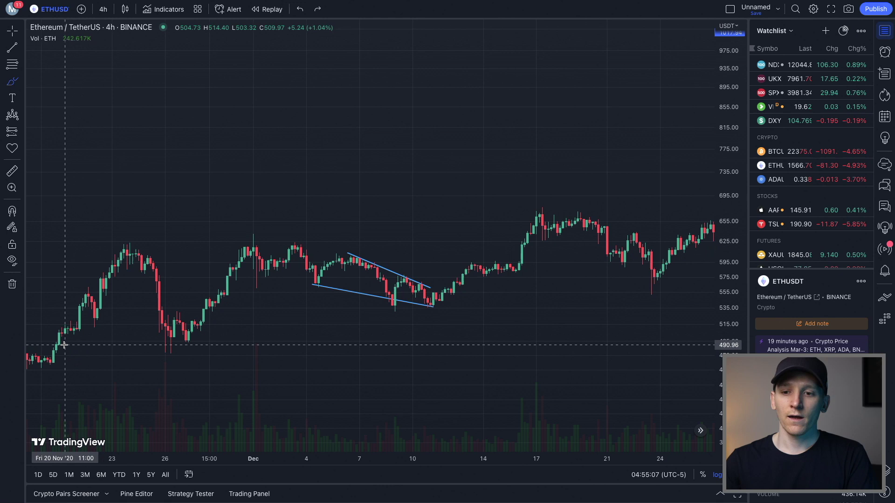
# - Circle the lows near 20 November, 26 November and 11 December 2020 with the brush and draw a rising line beneath them
pyautogui.moveTo(58, 337)
pyautogui.mouseDown()
pyautogui.moveTo(49, 357)
pyautogui.moveTo(60, 336)
pyautogui.mouseUp()
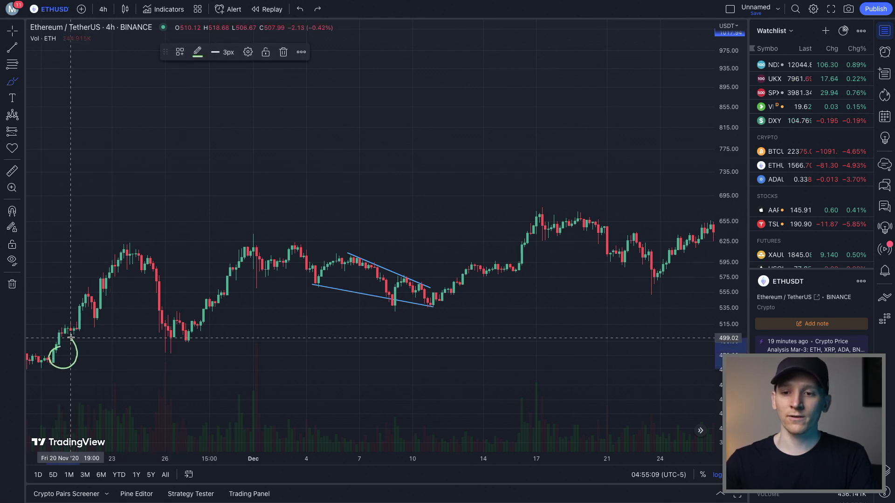
pyautogui.moveTo(204, 327); pyautogui.dragTo(206, 330)
pyautogui.moveTo(436, 295)
pyautogui.mouseDown()
pyautogui.moveTo(406, 309)
pyautogui.moveTo(436, 295)
pyautogui.mouseUp()
pyautogui.moveTo(49, 374)
pyautogui.mouseDown()
pyautogui.moveTo(373, 329)
pyautogui.moveTo(521, 293)
pyautogui.mouseUp()
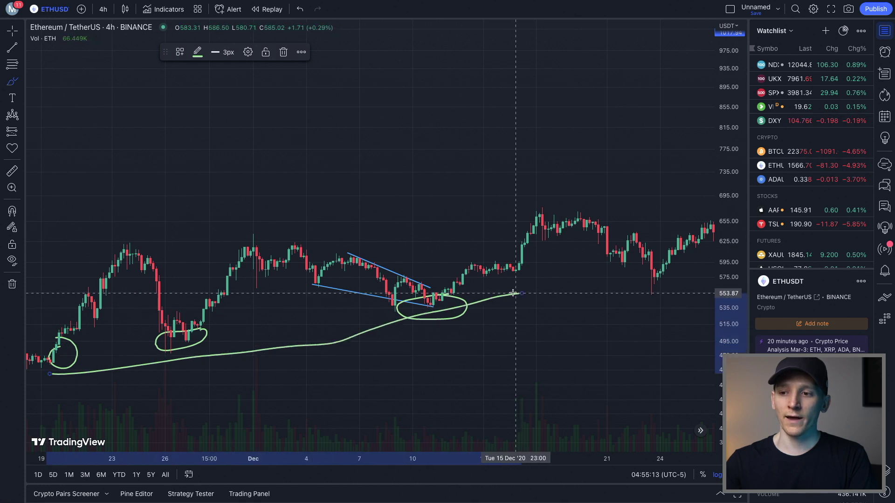
# - Circle the highs near 23 November and 1 December 2020 with the brush and draw a rising line above them
pyautogui.moveTo(136, 255); pyautogui.dragTo(135, 257)
pyautogui.moveTo(279, 244); pyautogui.dragTo(270, 263)
pyautogui.moveTo(80, 267); pyautogui.dragTo(375, 217)
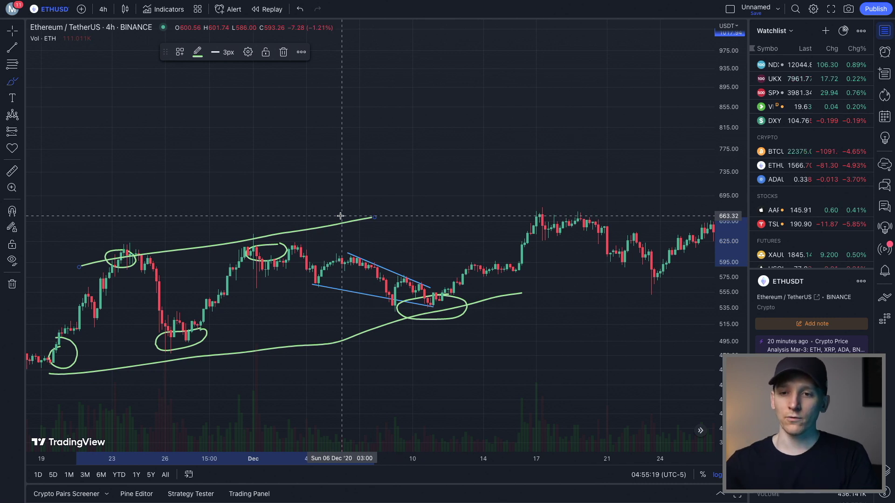
# - Undo the brush marks on the highs, the rising line beneath the lows and the circle around the 11 December low
pyautogui.hotkey('ctrl', 'z')
pyautogui.hotkey('ctrl', 'z')
pyautogui.hotkey('ctrl', 'z')
pyautogui.hotkey('ctrl', 'z')
pyautogui.hotkey('ctrl', 'z')
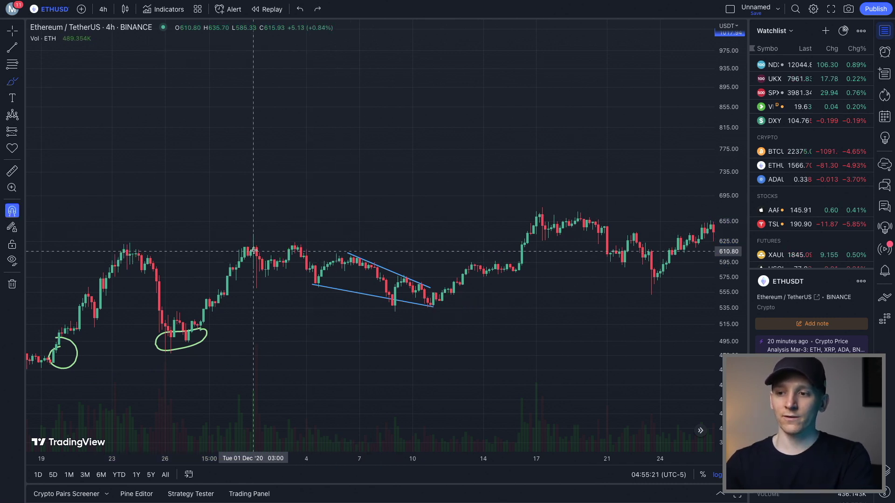
# - Draw a vertical trend line matching the falling wedge's height and place it above the breakout near 11 December 2020, from about 617 to 562
pyautogui.scroll(3, 396, 320)
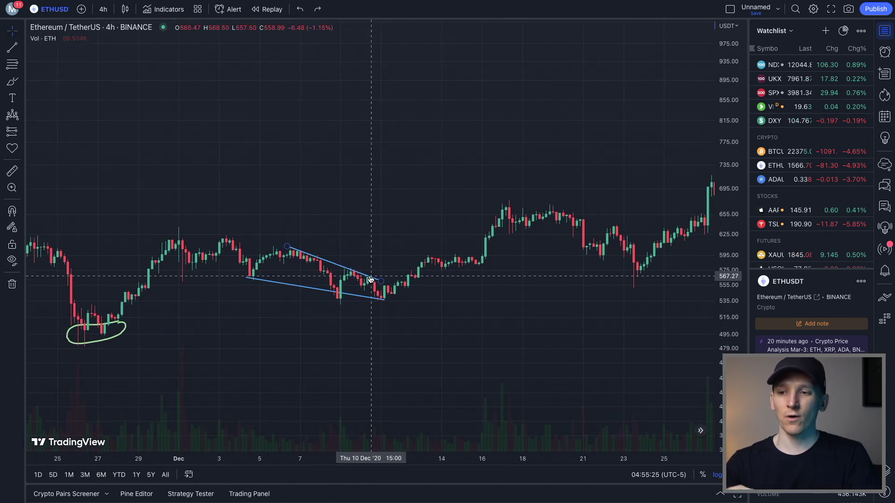
pyautogui.click(12, 84)
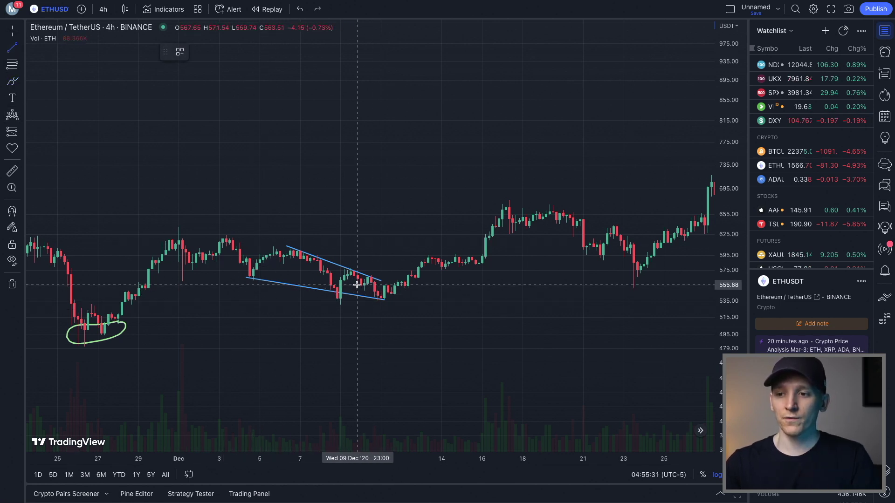
pyautogui.moveTo(287, 247); pyautogui.dragTo(389, 266)
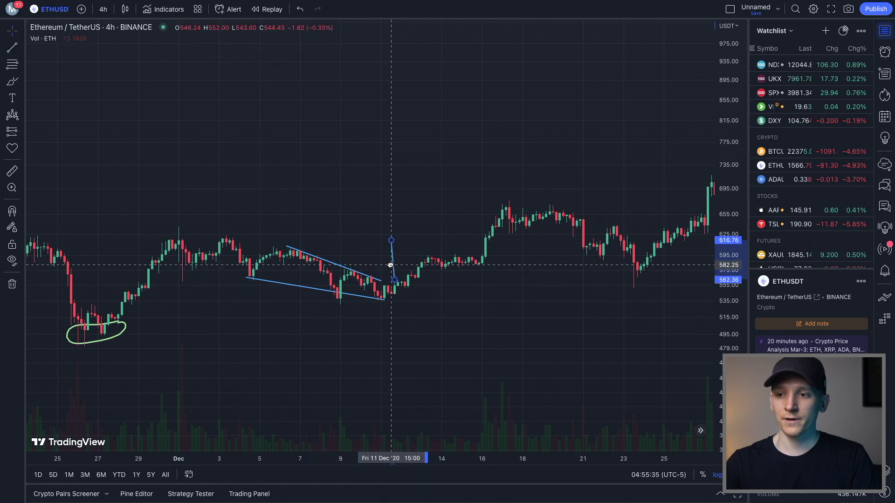
# - Place a long position at the falling wedge's breakout with entry at about 561.75, target 614.08 and stop 544.92
pyautogui.click(21, 133)
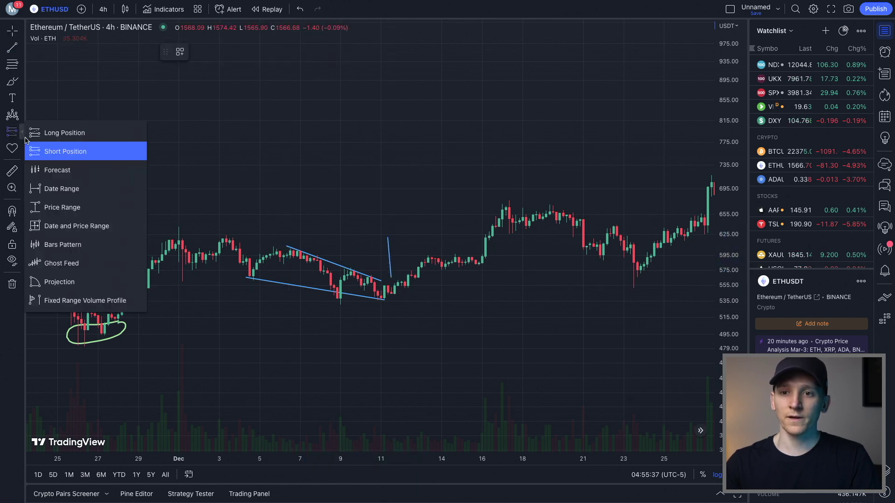
pyautogui.click(63, 131)
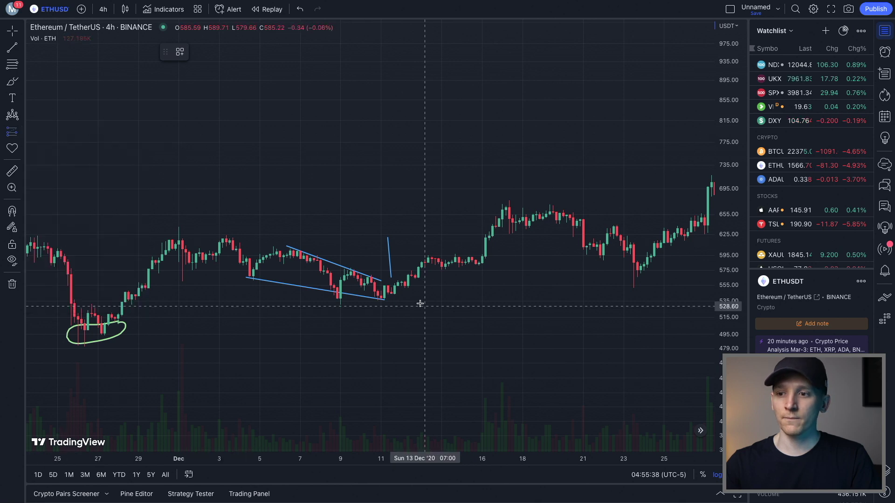
pyautogui.click(409, 281)
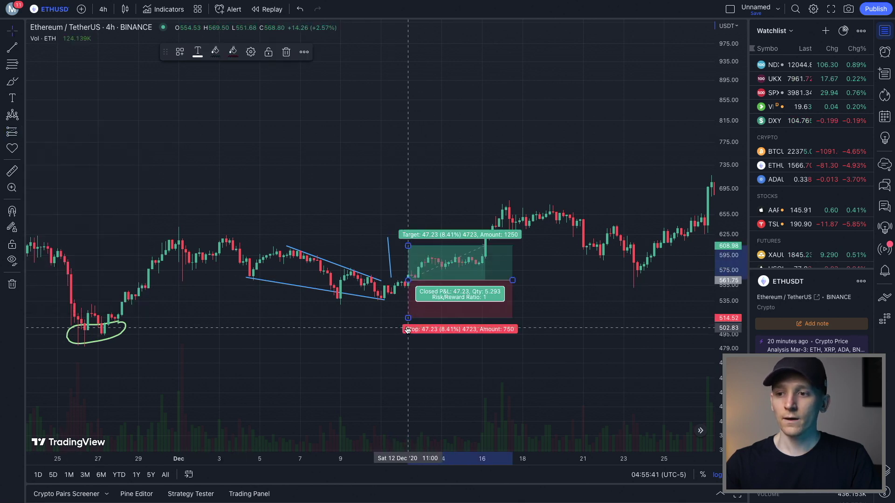
pyautogui.moveTo(405, 319); pyautogui.dragTo(394, 294)
pyautogui.moveTo(408, 245); pyautogui.dragTo(410, 241)
pyautogui.click(326, 321)
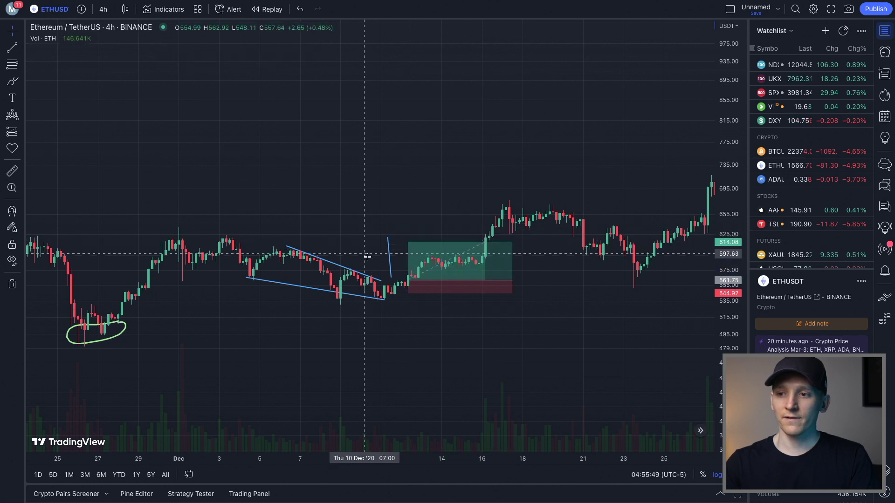
# - Draw a rising brush stroke across the price action around the falling wedge, and undo it
pyautogui.click(14, 82)
pyautogui.moveTo(135, 371)
pyautogui.mouseDown()
pyautogui.moveTo(526, 240)
pyautogui.moveTo(493, 237)
pyautogui.mouseUp()
pyautogui.hotkey('ctrl', 'z')
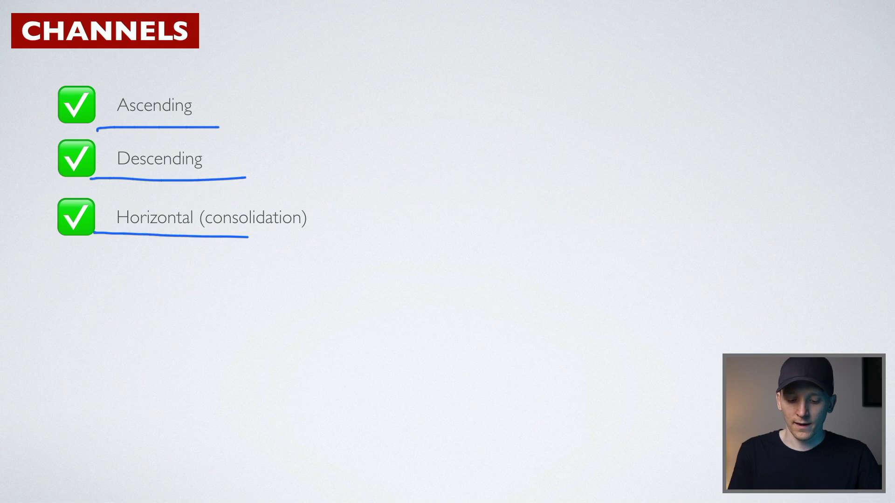
pyautogui.press('Right')
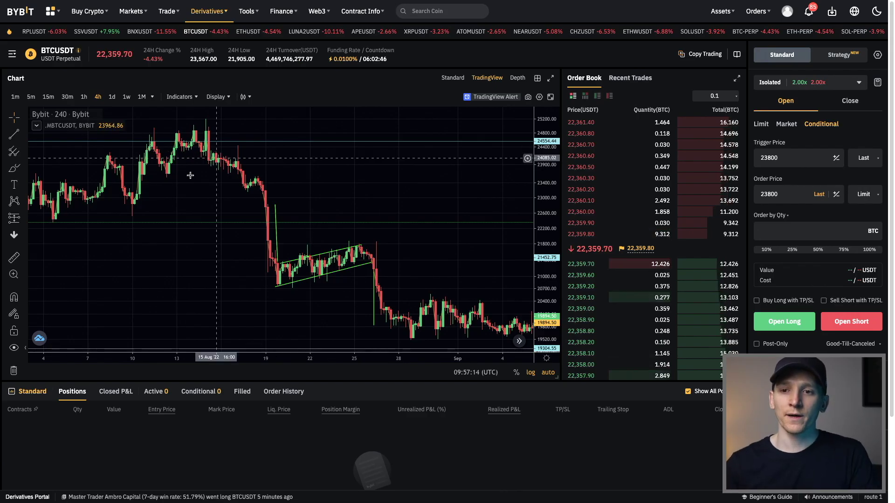
# - Circle the ascending channel of late August 2022 with the brush, and undo the circle
pyautogui.click(14, 168)
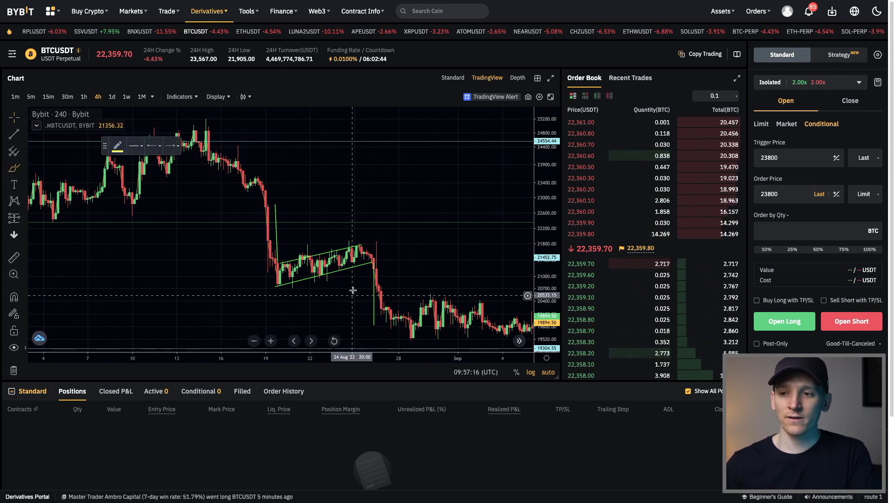
pyautogui.moveTo(363, 241)
pyautogui.mouseDown()
pyautogui.moveTo(263, 260)
pyautogui.moveTo(299, 287)
pyautogui.moveTo(384, 261)
pyautogui.moveTo(361, 242)
pyautogui.mouseUp()
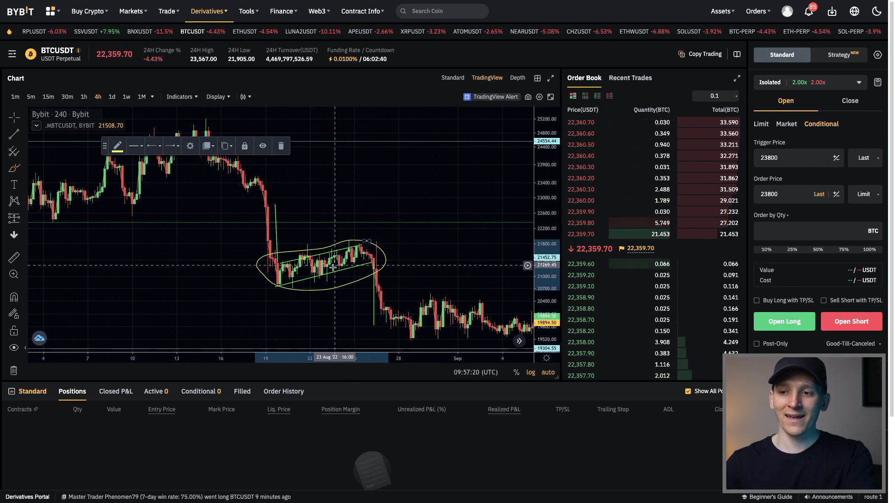
pyautogui.press('ctrl')
pyautogui.hotkey('ctrl', 'z')
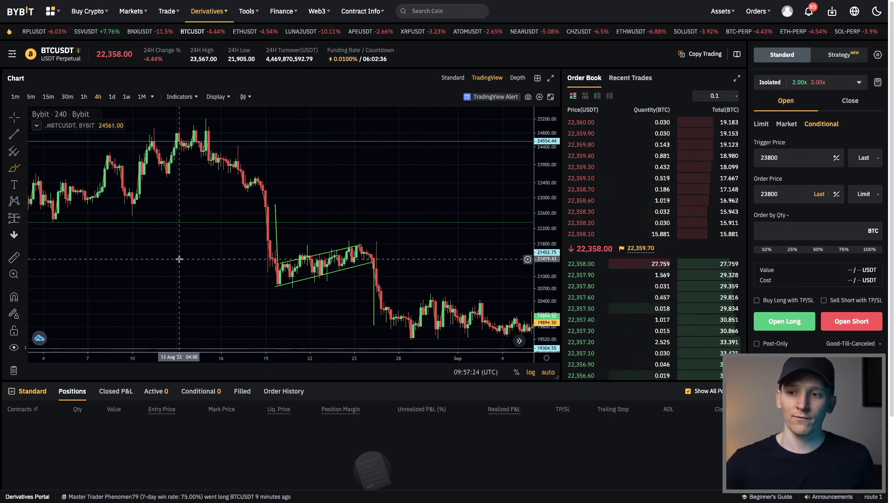
# - Circle the first two lows along the ascending channel's lower trend line with the brush
pyautogui.click(24, 221)
pyautogui.click(60, 226)
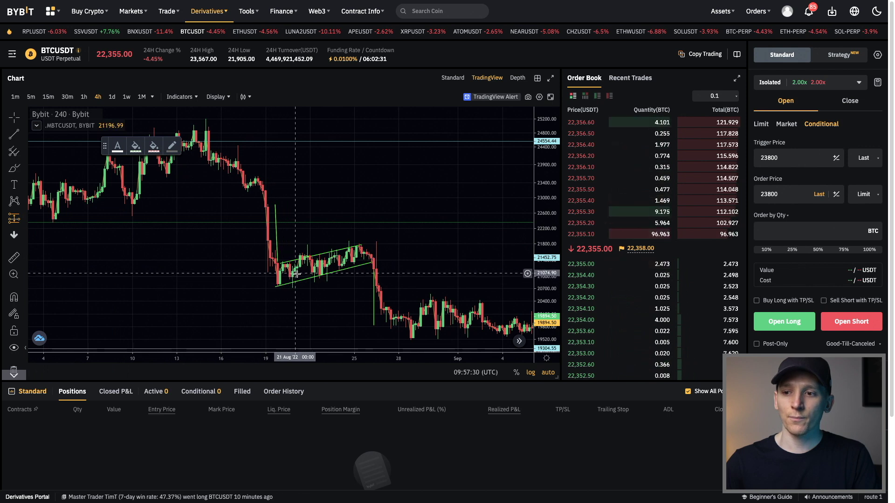
pyautogui.click(15, 169)
pyautogui.moveTo(272, 273)
pyautogui.mouseDown()
pyautogui.moveTo(297, 288)
pyautogui.moveTo(322, 281)
pyautogui.mouseUp()
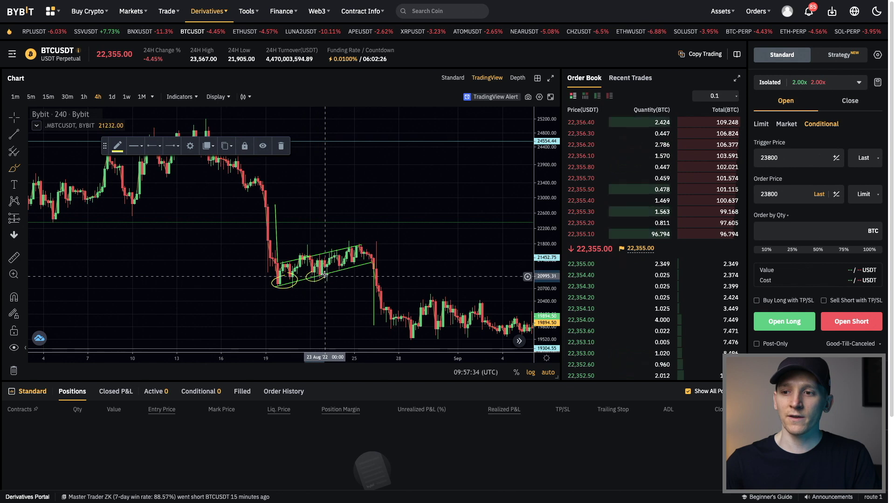
# - Place a long position inside the ascending channel with entry at about 21292.45, target 21814.44 and stop 20974.01, and delete it
pyautogui.click(23, 219)
pyautogui.click(51, 216)
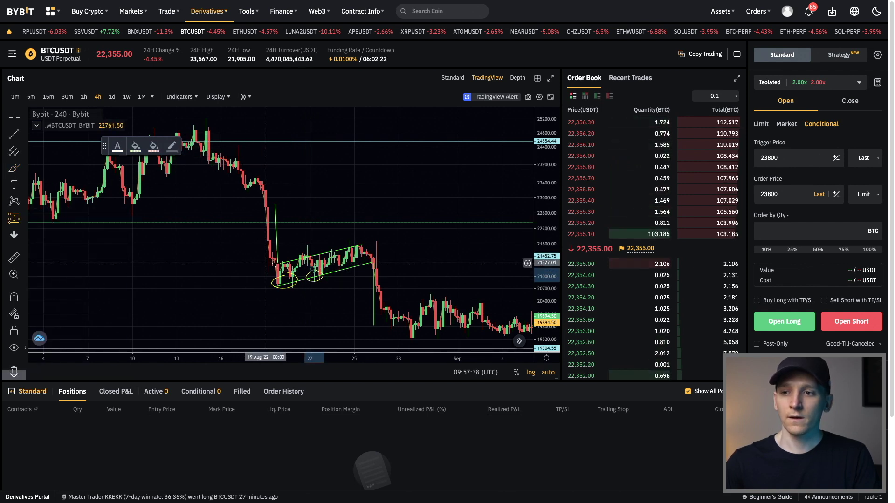
pyautogui.click(326, 268)
pyautogui.moveTo(327, 310)
pyautogui.mouseDown()
pyautogui.moveTo(326, 283)
pyautogui.moveTo(317, 281)
pyautogui.mouseUp()
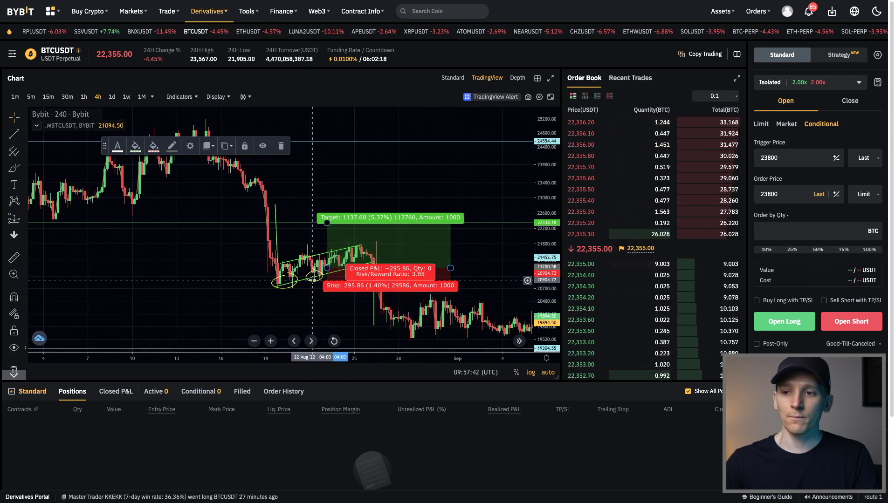
pyautogui.moveTo(327, 225); pyautogui.dragTo(329, 273)
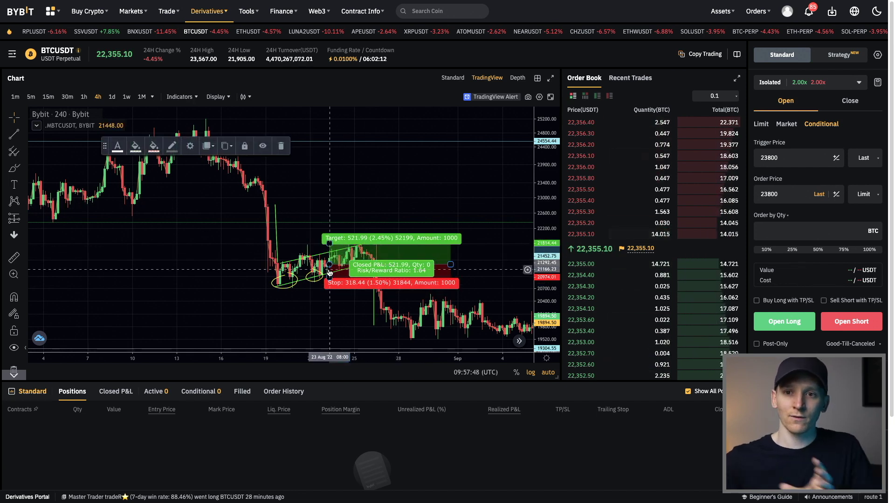
pyautogui.press('Delete')
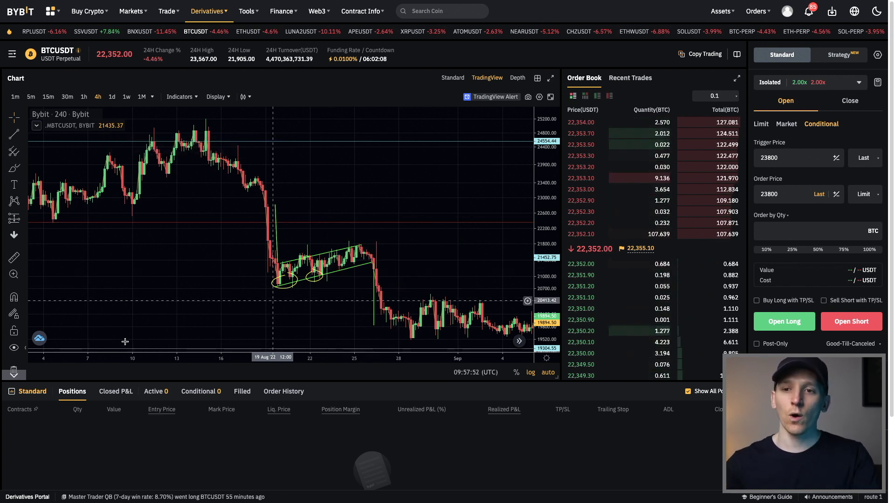
# - Circle the highs around 15 August 2022 and trace the drop from them with the brush, and delete the drop stroke
pyautogui.click(14, 168)
pyautogui.moveTo(172, 136)
pyautogui.mouseDown()
pyautogui.moveTo(196, 117)
pyautogui.moveTo(259, 217)
pyautogui.mouseUp()
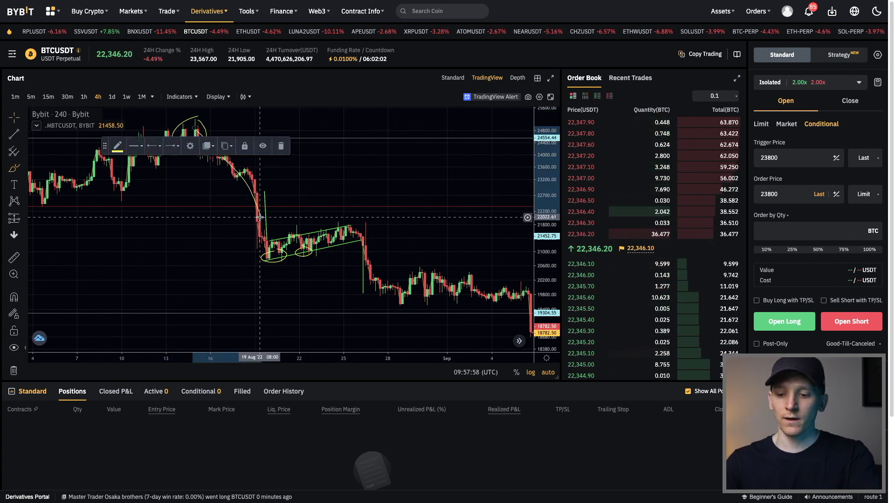
pyautogui.click(281, 146)
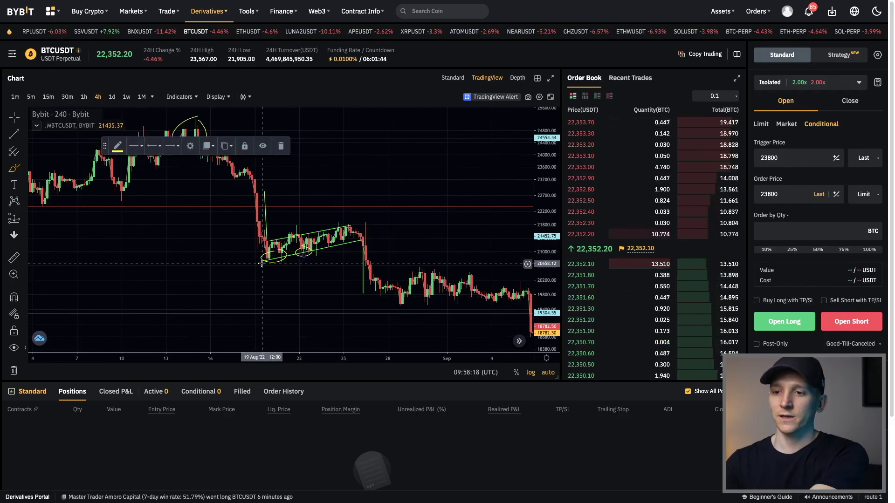
pyautogui.click(282, 252)
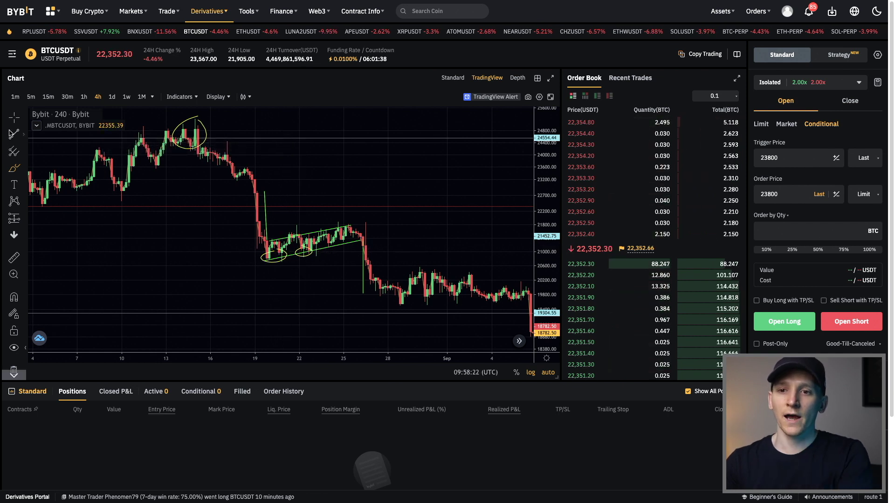
# - Duplicate the vertical line beside the 19 August 2022 drop and move the copy down to the ascending channel's breakdown
pyautogui.hotkey('alt', 't')
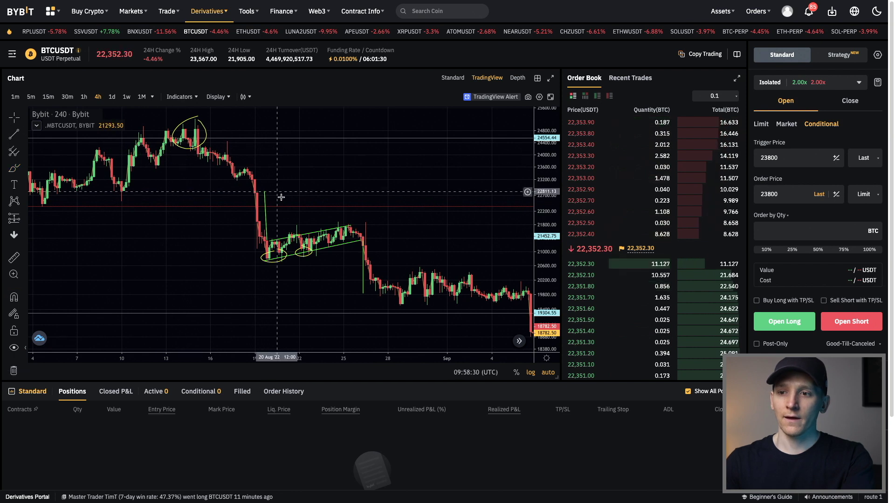
pyautogui.click(266, 206)
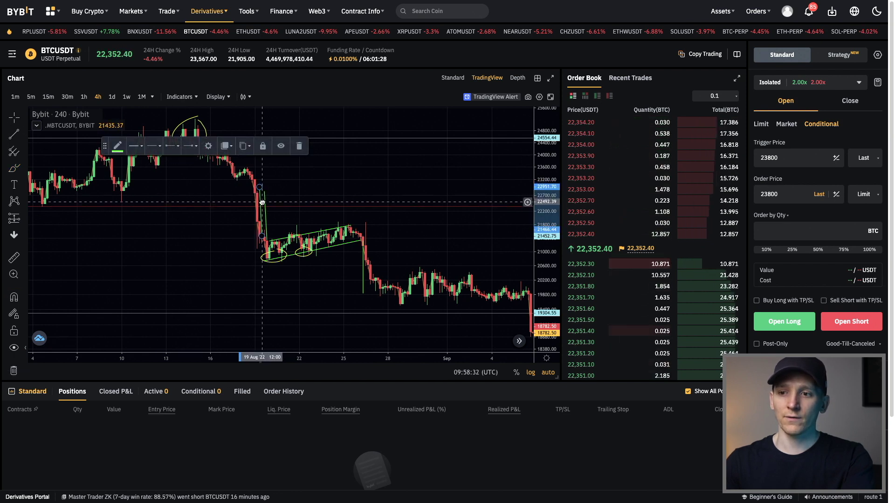
pyautogui.moveTo(265, 206); pyautogui.dragTo(363, 264)
pyautogui.press('Escape')
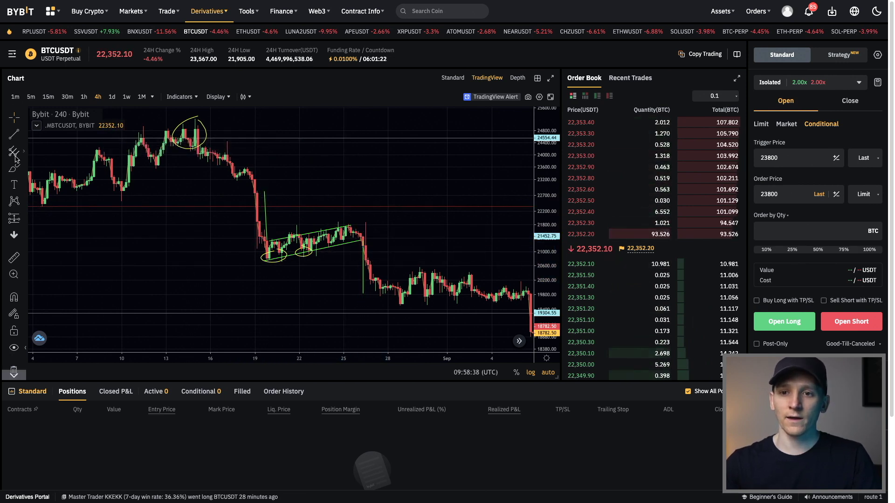
# - Place a short position at the ascending channel's breakdown with entry at about 21098.79, target 19880.34 and stop 21493.80
pyautogui.click(14, 219)
pyautogui.click(23, 219)
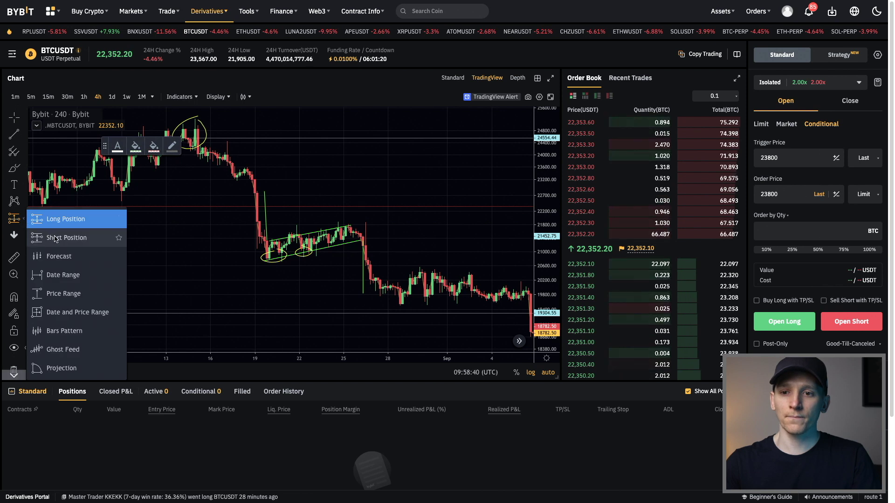
pyautogui.click(51, 216)
pyautogui.click(374, 249)
pyautogui.moveTo(373, 208); pyautogui.dragTo(361, 234)
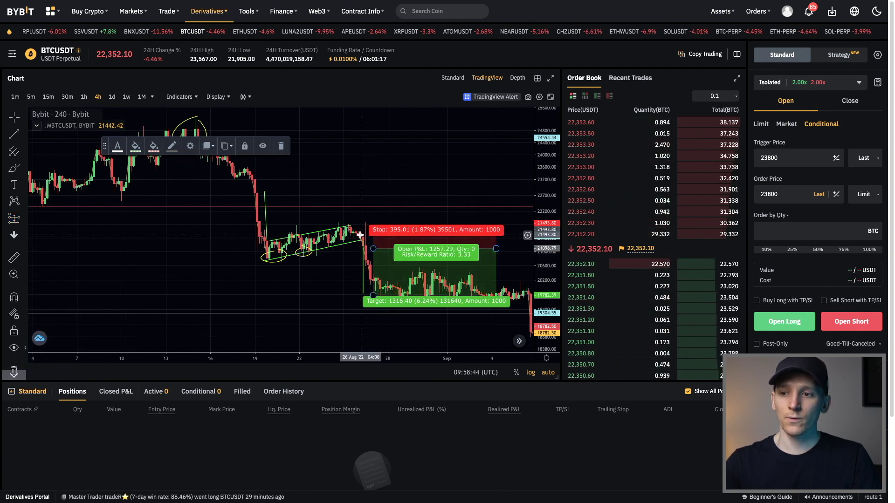
pyautogui.moveTo(373, 296); pyautogui.dragTo(372, 291)
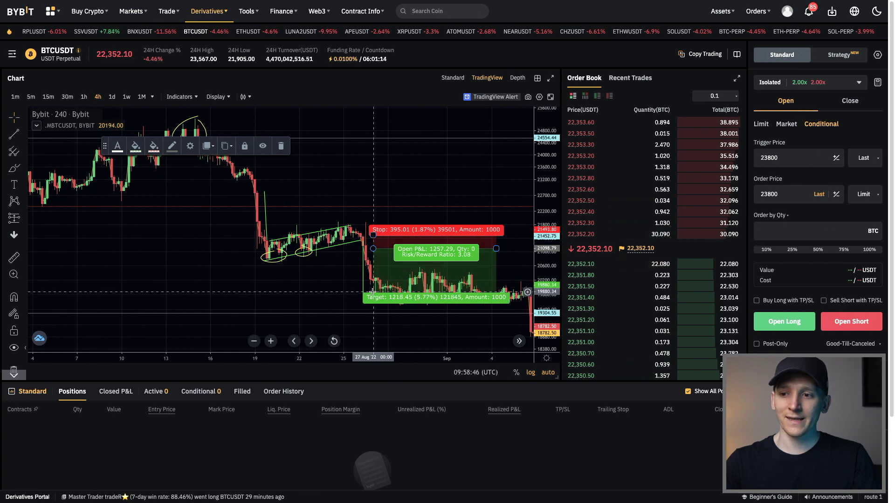
# - Trace the rally starting around 11 January 2023 with the brush and delete the stroke
pyautogui.click(303, 210)
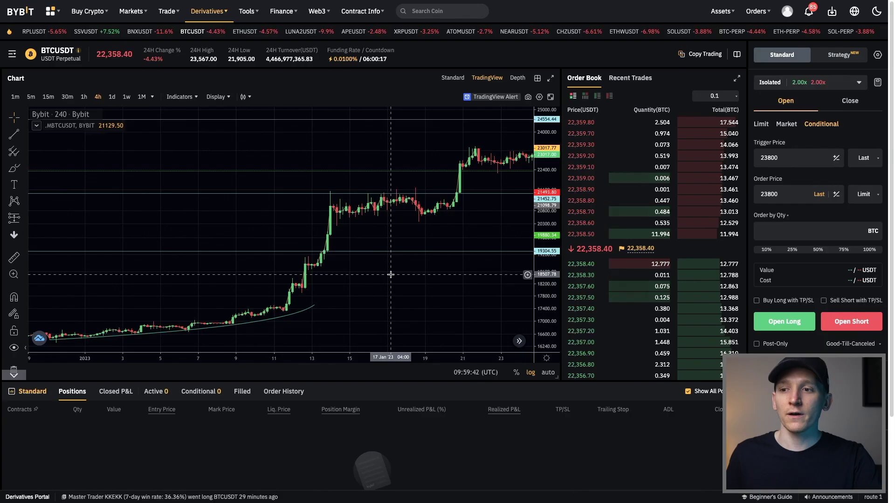
pyautogui.click(14, 168)
pyautogui.moveTo(278, 310)
pyautogui.mouseDown()
pyautogui.moveTo(347, 209)
pyautogui.moveTo(298, 261)
pyautogui.moveTo(312, 221)
pyautogui.moveTo(282, 314)
pyautogui.moveTo(276, 298)
pyautogui.mouseUp()
pyautogui.press('Delete')
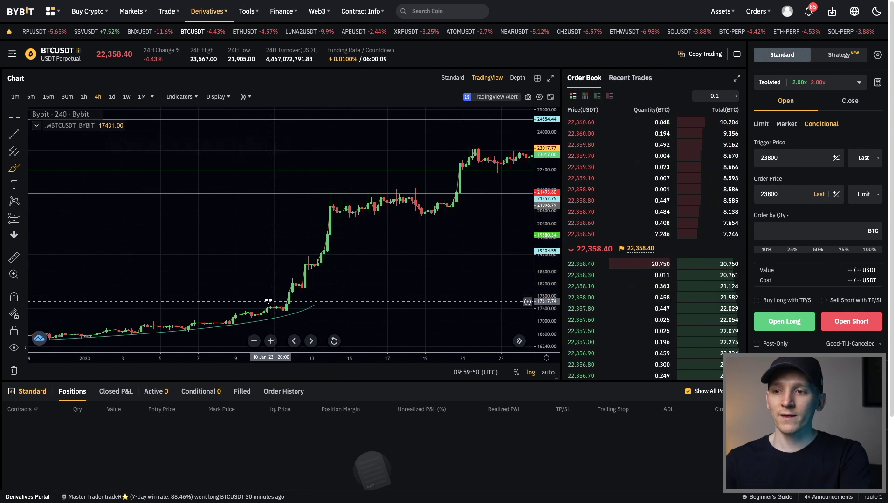
# - Draw an ascending channel over 13–18 January 2023, with an upper trend line from about 21005.89 to 21511.68 and a parallel lower line from about 20534.75
pyautogui.moveTo(323, 206); pyautogui.dragTo(412, 192)
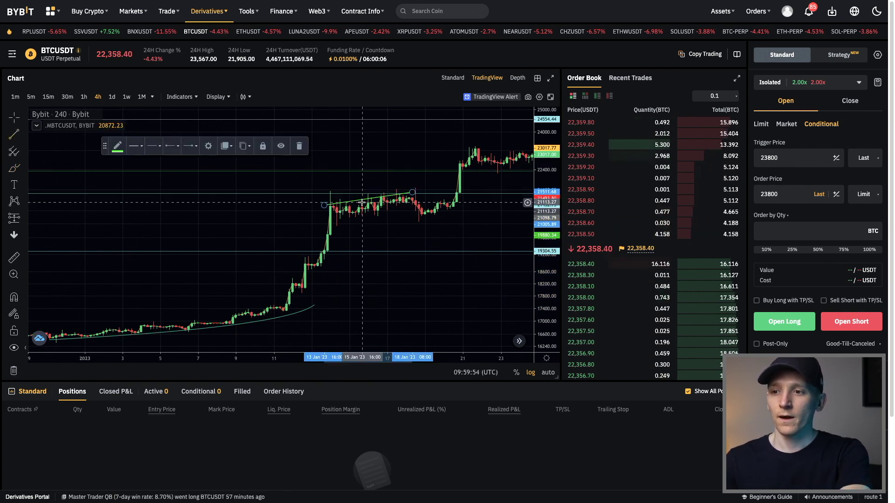
pyautogui.moveTo(362, 198)
pyautogui.mouseDown()
pyautogui.moveTo(355, 184)
pyautogui.moveTo(354, 212)
pyautogui.mouseUp()
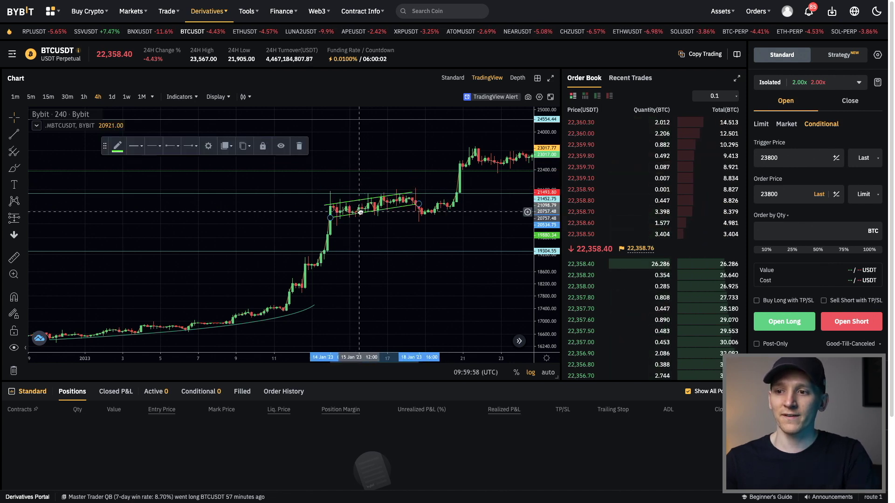
# - Trace the January 2023 rally and the sideways move inside the ascending channel with the brush, and remove the strokes
pyautogui.click(14, 168)
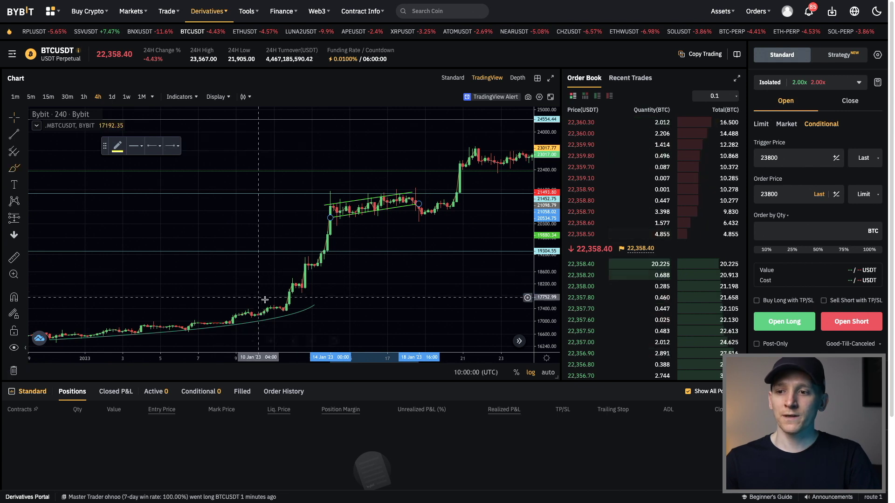
pyautogui.moveTo(277, 310); pyautogui.dragTo(321, 217)
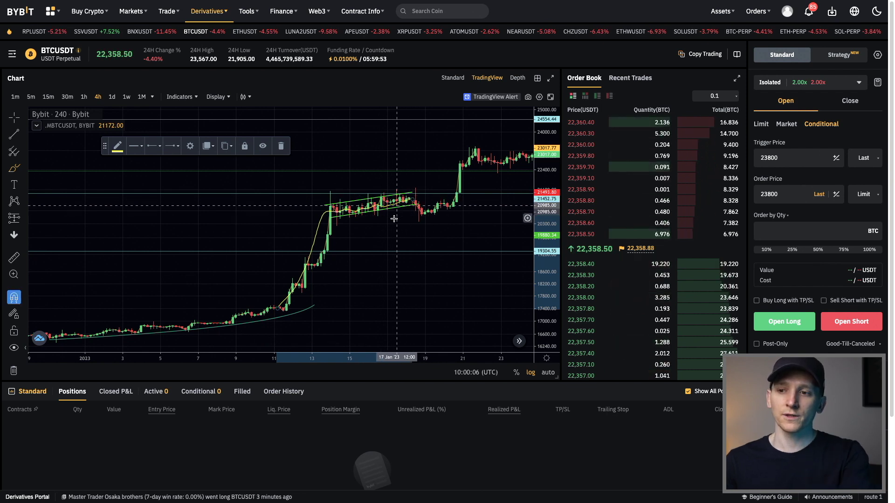
pyautogui.click(389, 217)
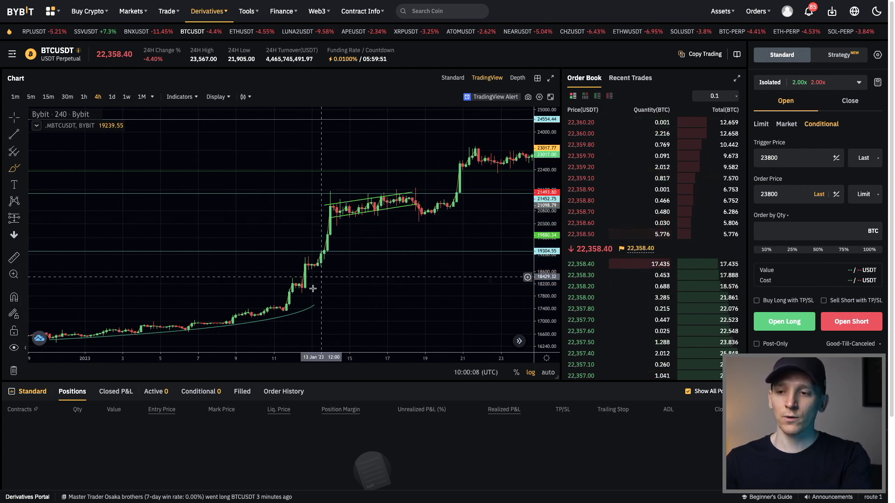
# - Draw a vertical trend line for the rally's height and move it to 19 January 2023, spanning about 20883.65 to 23268.84
pyautogui.click(13, 136)
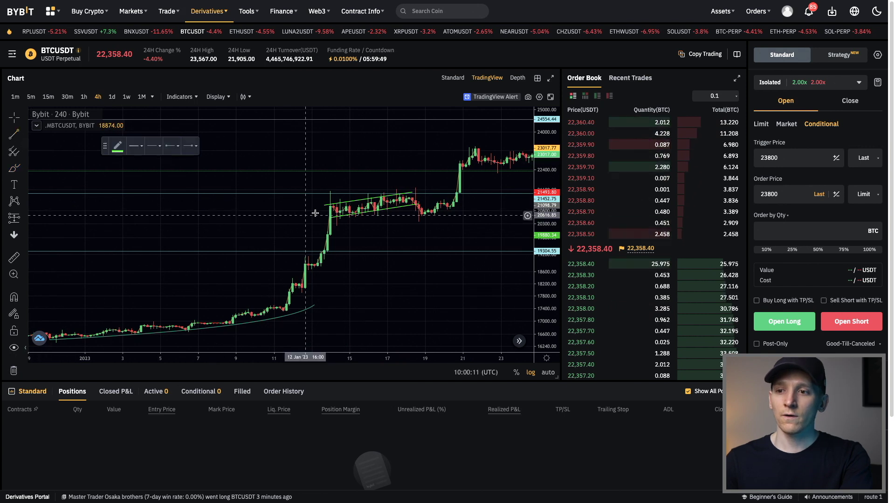
pyautogui.click(325, 276)
pyautogui.moveTo(325, 246); pyautogui.dragTo(439, 179)
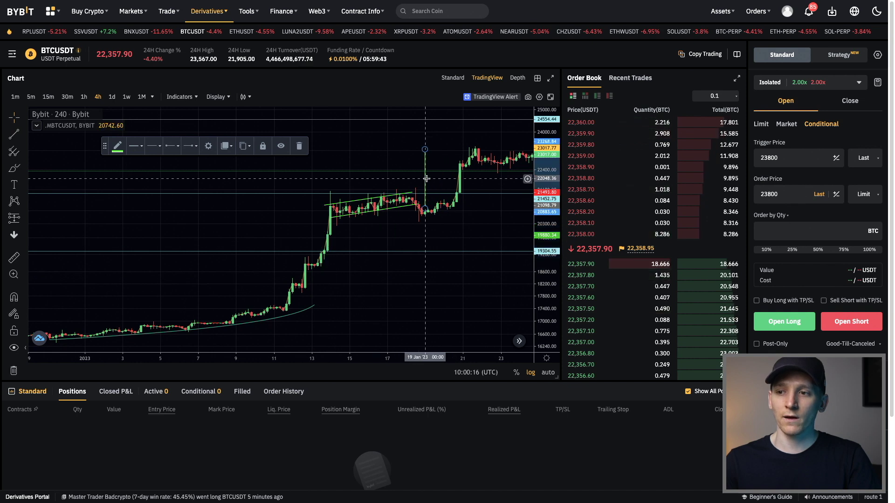
# - Place a long position at the breakout around 20 January 2023 with entry at about 21493.41, target 22675.38 and stop 20757.48
pyautogui.moveTo(477, 235); pyautogui.dragTo(374, 235)
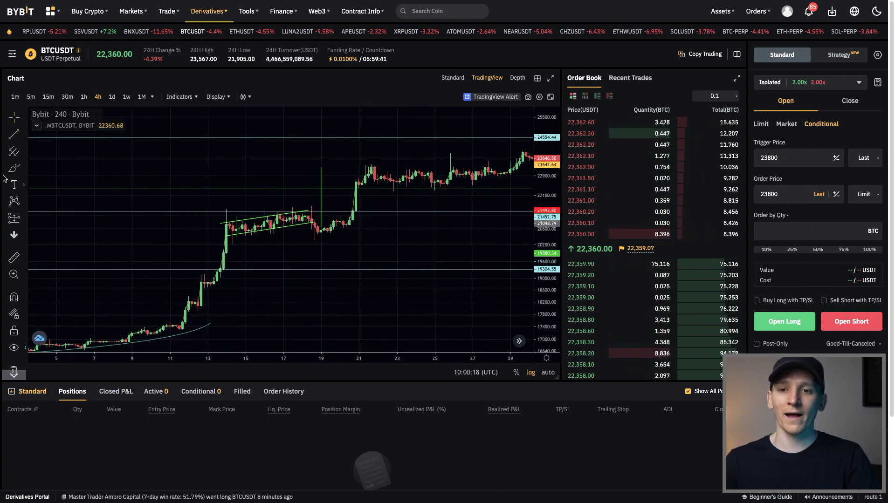
pyautogui.click(25, 218)
pyautogui.click(56, 235)
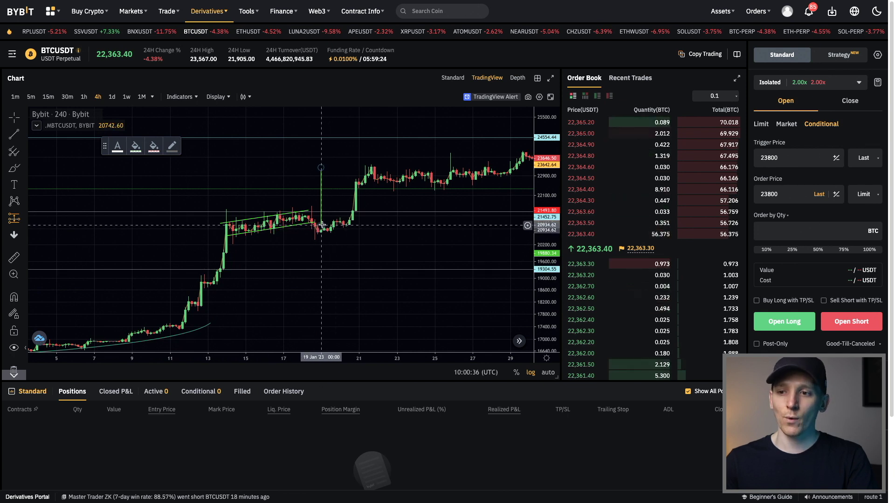
pyautogui.click(347, 210)
pyautogui.moveTo(354, 177); pyautogui.dragTo(354, 185)
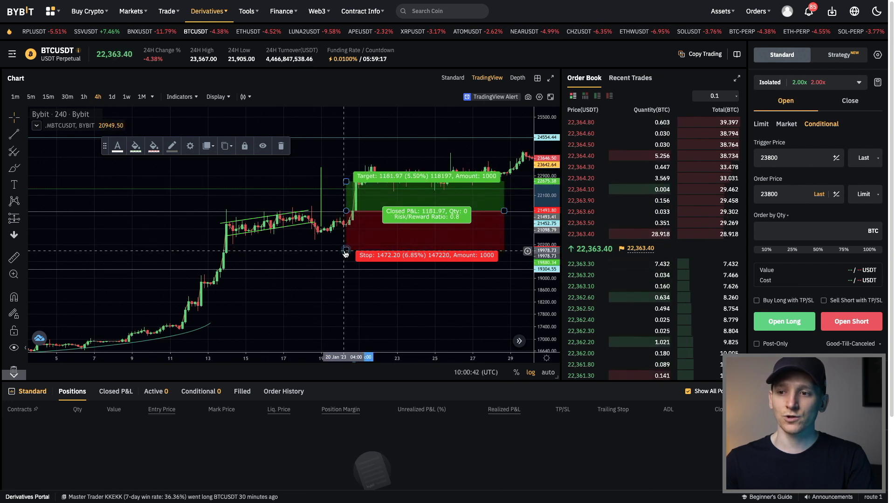
pyautogui.moveTo(346, 252); pyautogui.dragTo(333, 228)
pyautogui.click(140, 205)
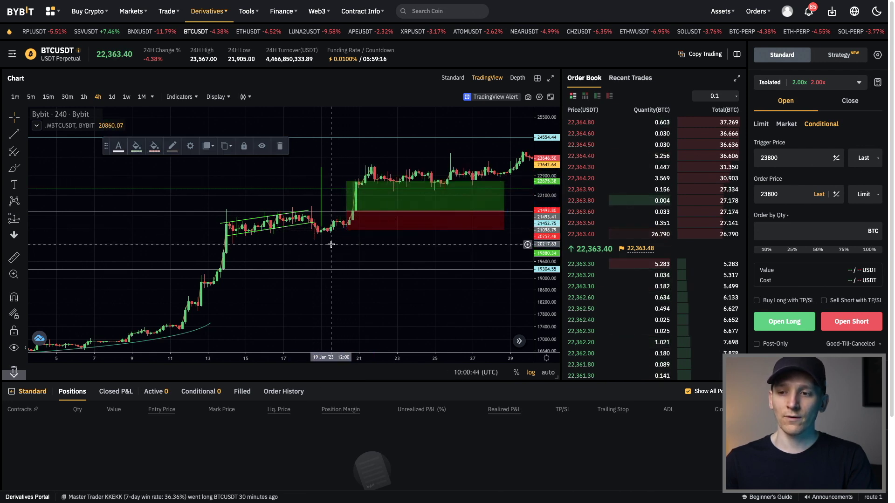
# - Circle the resistance around the January 2023 channel and the early November 2022 high with the brush, and delete the circles
pyautogui.click(14, 169)
pyautogui.moveTo(295, 205)
pyautogui.mouseDown()
pyautogui.moveTo(308, 219)
pyautogui.moveTo(366, 203)
pyautogui.mouseUp()
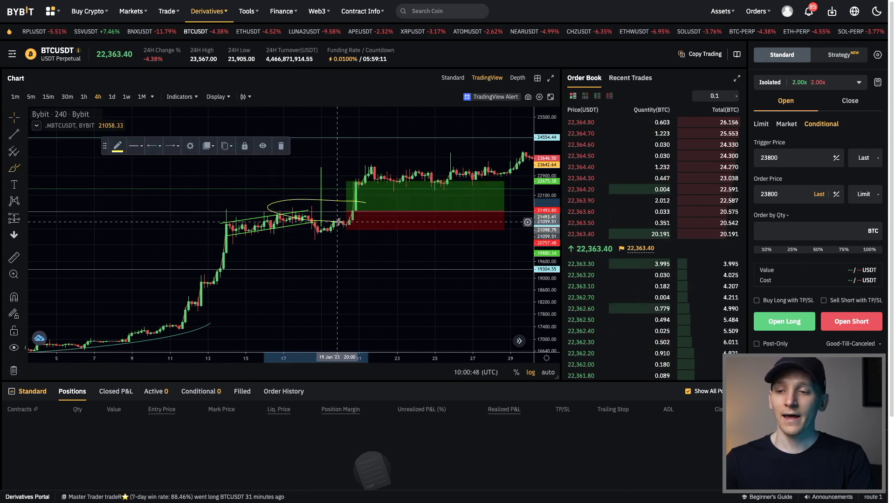
pyautogui.click(366, 207)
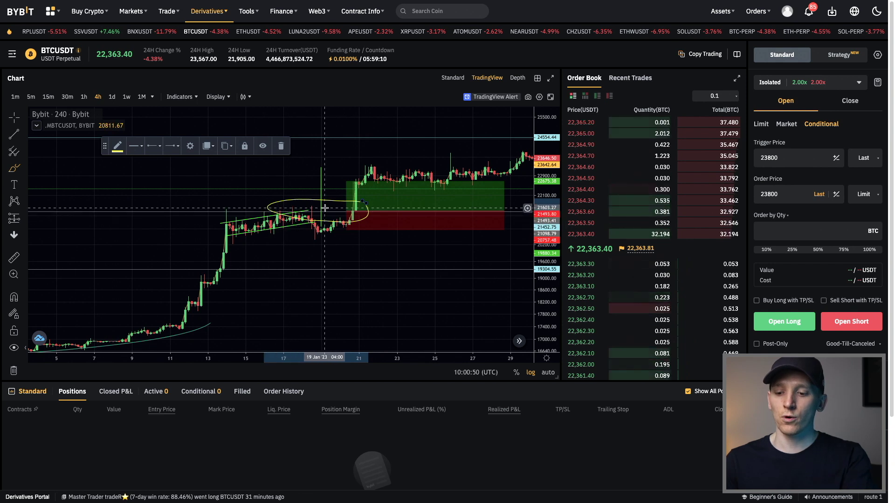
pyautogui.scroll(-6, 326, 216)
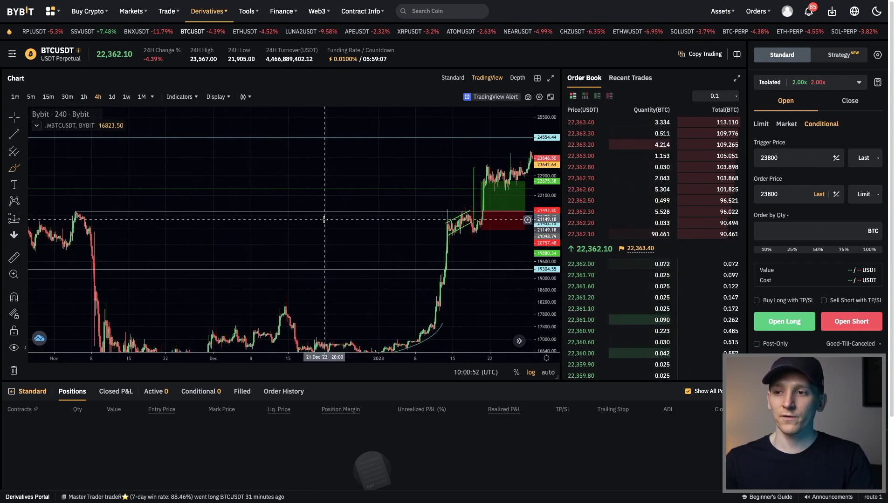
pyautogui.moveTo(175, 208); pyautogui.dragTo(179, 208)
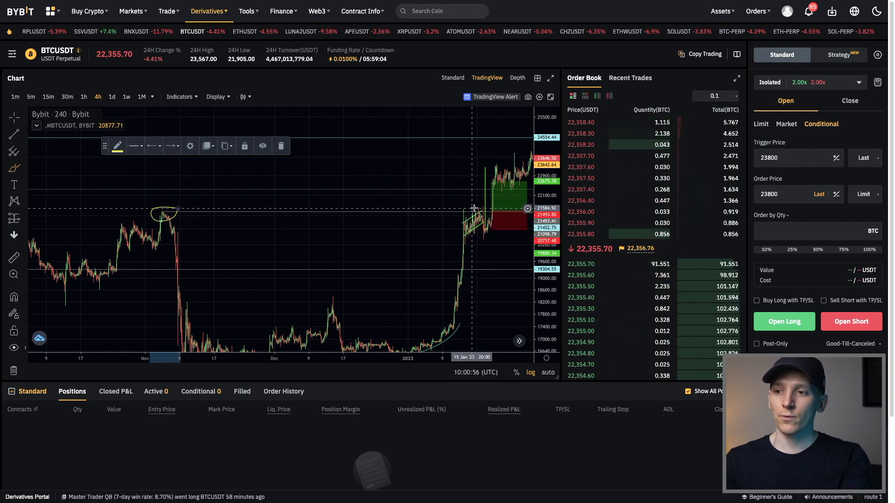
pyautogui.moveTo(518, 207); pyautogui.dragTo(464, 206)
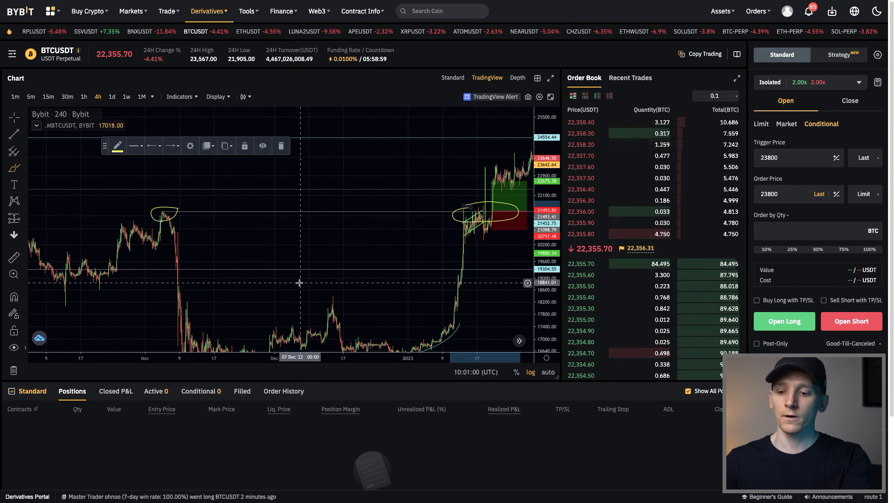
pyautogui.press('Delete')
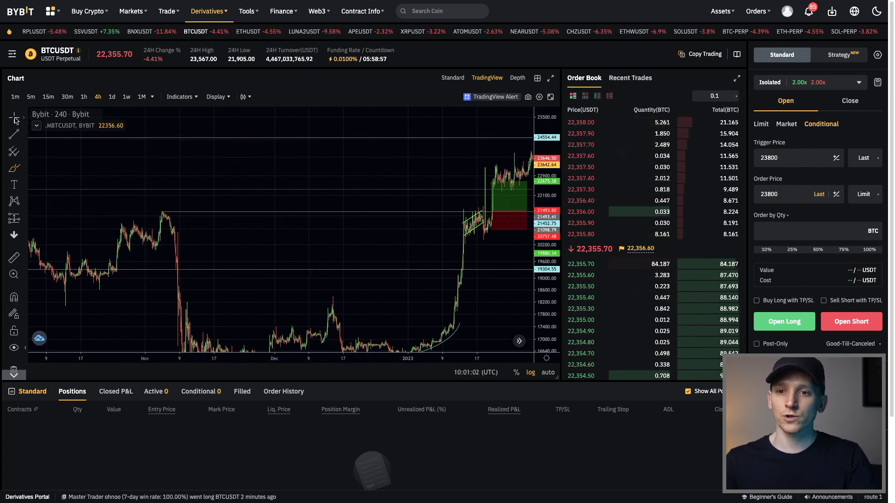
# - Draw a brush arrow upward along the January 2023 rally past the ascending channel
pyautogui.scroll(4, 360, 215)
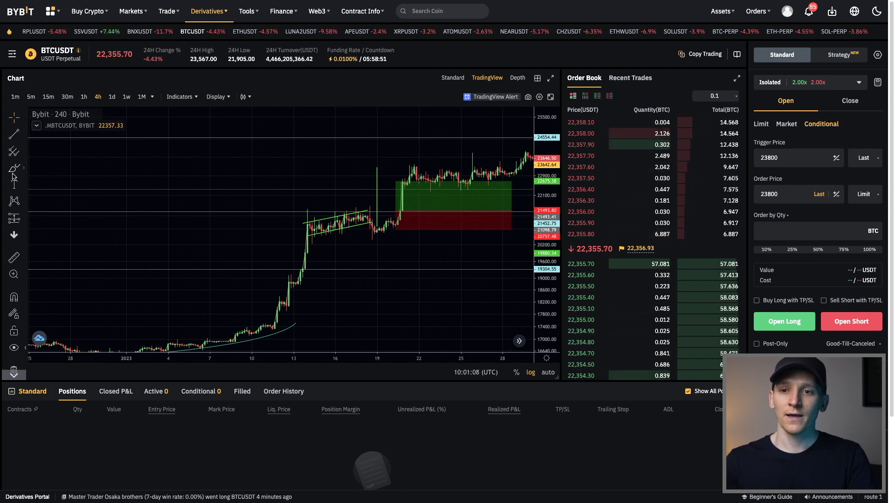
pyautogui.moveTo(307, 285)
pyautogui.mouseDown()
pyautogui.moveTo(273, 285)
pyautogui.moveTo(356, 151)
pyautogui.moveTo(298, 261)
pyautogui.moveTo(419, 210)
pyautogui.moveTo(373, 140)
pyautogui.mouseUp()
pyautogui.click(357, 151)
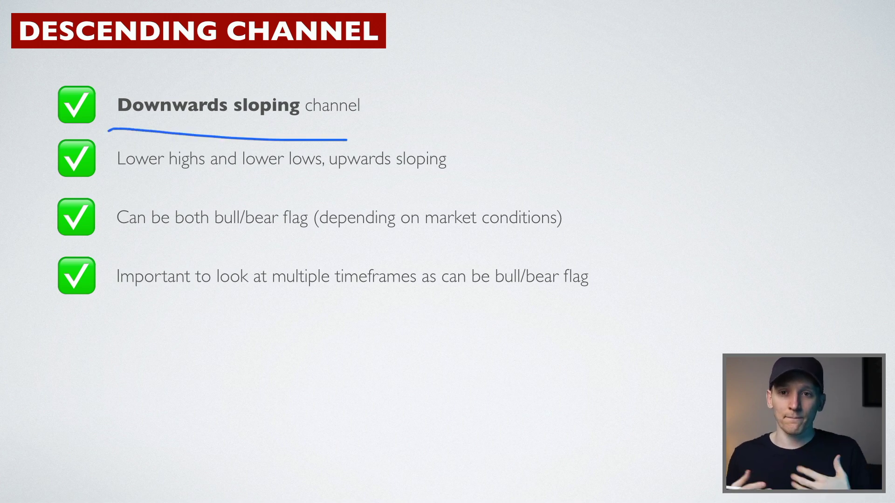
pyautogui.press('Right')
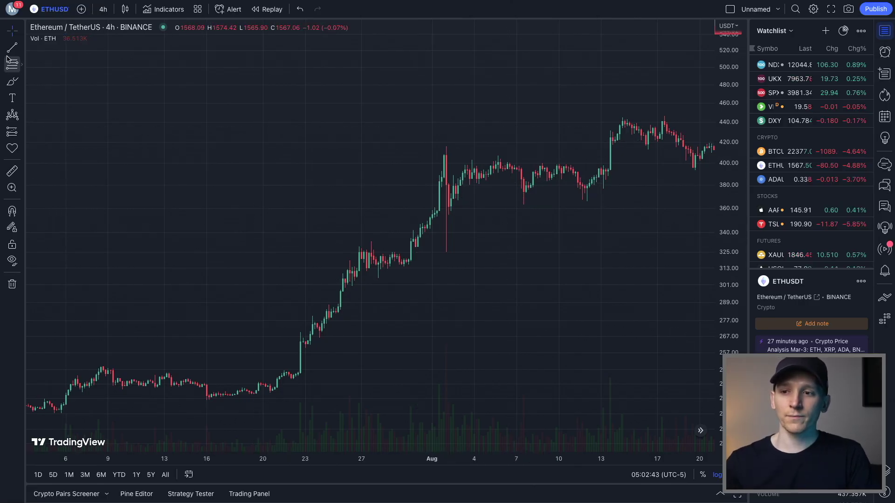
# - On the ETHUSDT 4h chart in TradingView, draw a brush arrow along the rally from about 22 to 26 July 2020
pyautogui.click(11, 81)
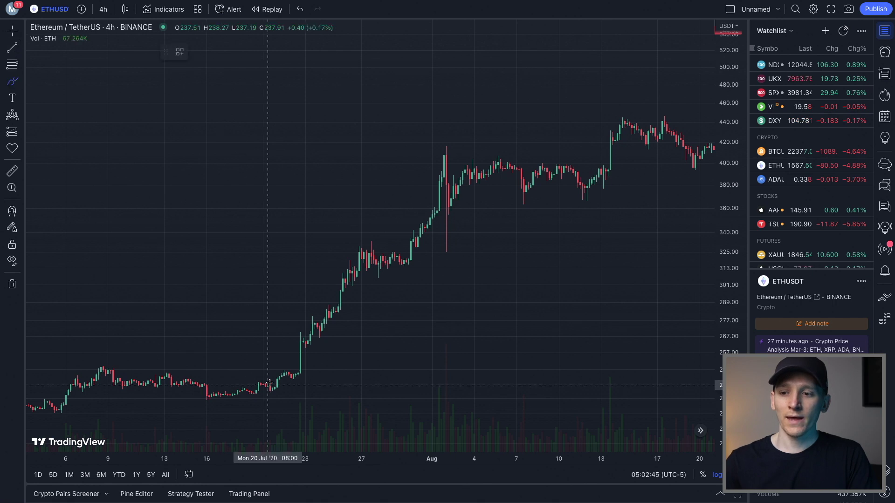
pyautogui.moveTo(287, 394)
pyautogui.mouseDown()
pyautogui.moveTo(327, 335)
pyautogui.moveTo(345, 287)
pyautogui.moveTo(357, 286)
pyautogui.mouseUp()
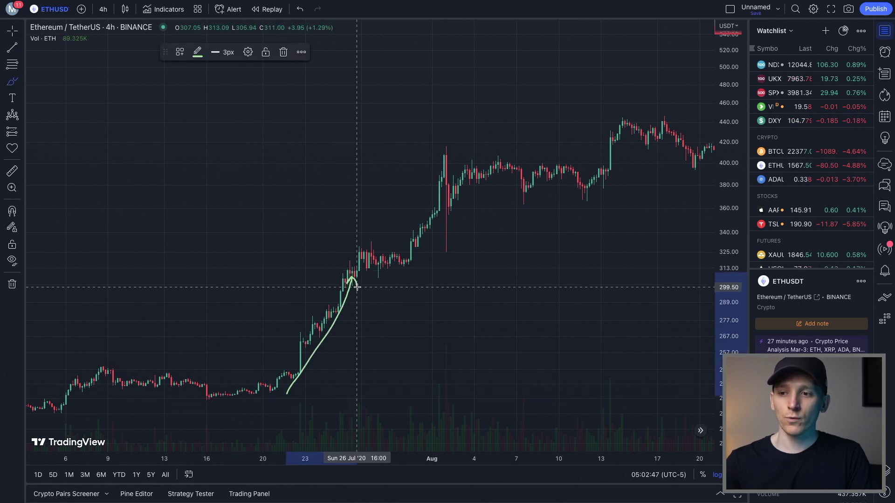
# - Draw a descending channel over late July 2020 with an upper trend line from about 330.98 to 316.91 and a lower one from 318.98 to 308.75
pyautogui.click(14, 48)
pyautogui.click(357, 244)
pyautogui.click(417, 263)
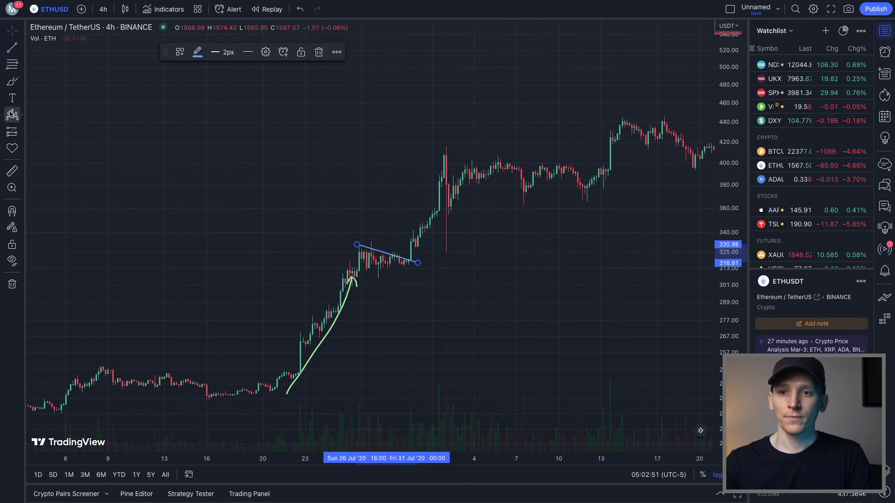
pyautogui.moveTo(383, 257); pyautogui.dragTo(416, 264)
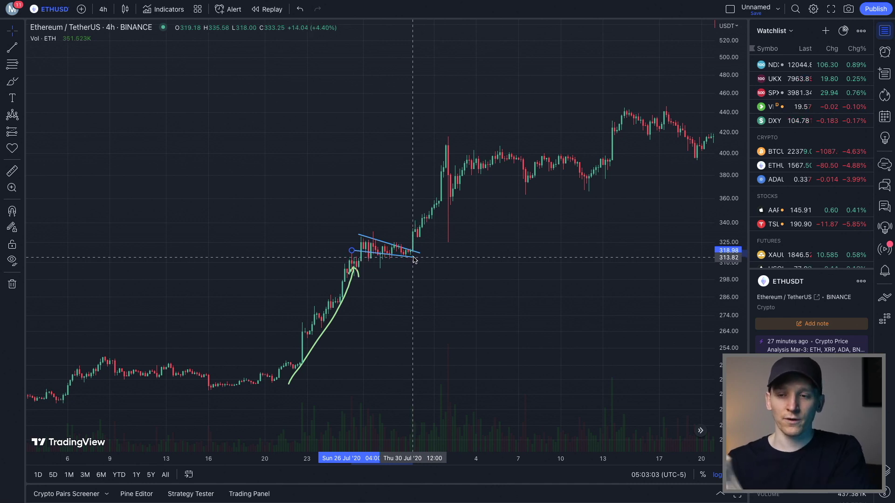
pyautogui.moveTo(414, 259); pyautogui.dragTo(412, 256)
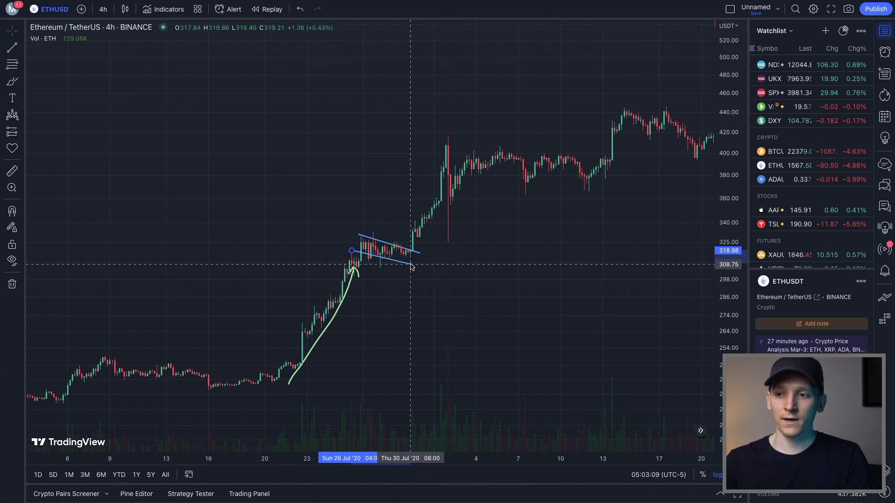
pyautogui.click(365, 248)
# - Trace the breakout above the descending channel and the price swings inside it with the brush, and undo both strokes
pyautogui.click(12, 82)
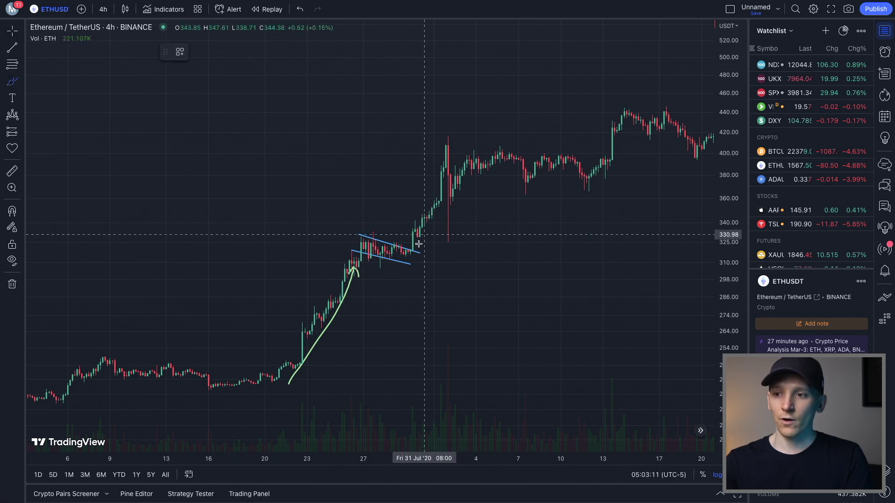
pyautogui.moveTo(416, 242)
pyautogui.mouseDown()
pyautogui.moveTo(431, 239)
pyautogui.moveTo(459, 145)
pyautogui.mouseUp()
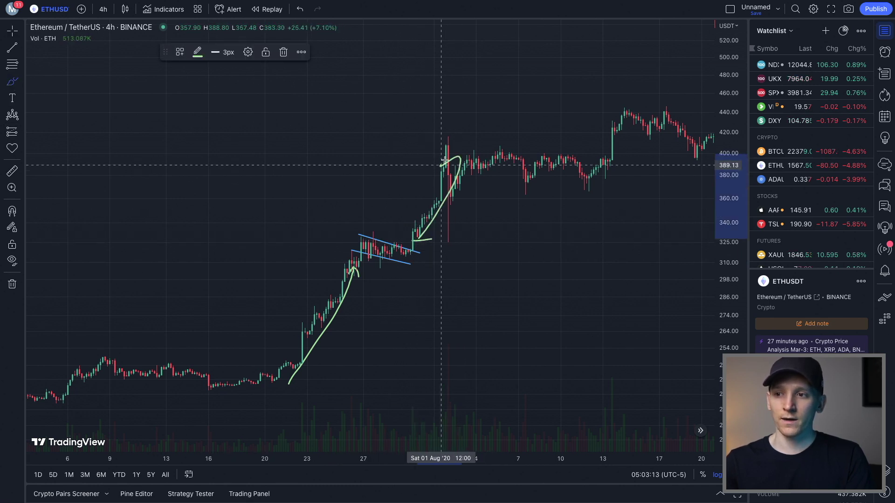
pyautogui.hotkey('ctrl', 'z')
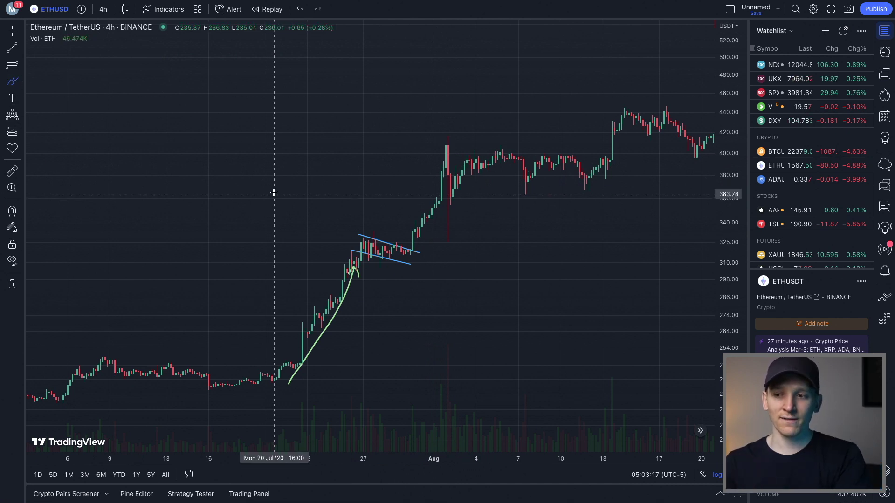
pyautogui.moveTo(365, 245); pyautogui.dragTo(393, 250)
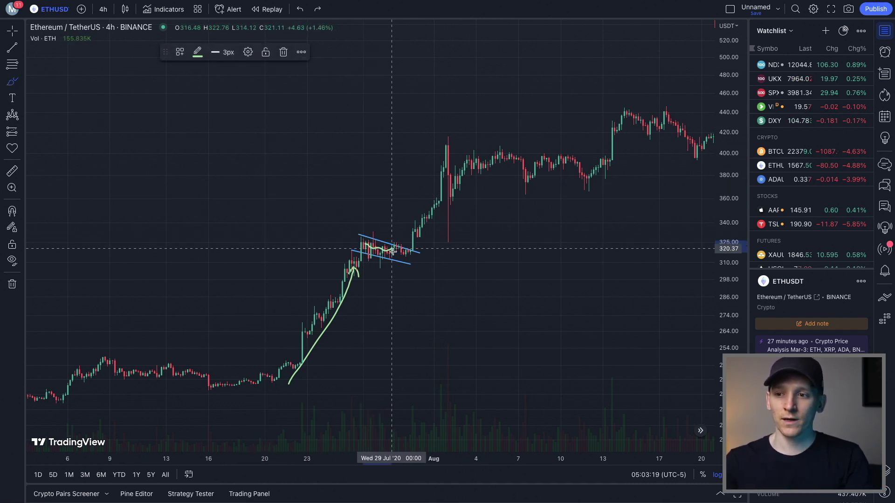
pyautogui.hotkey('ctrl', 'z')
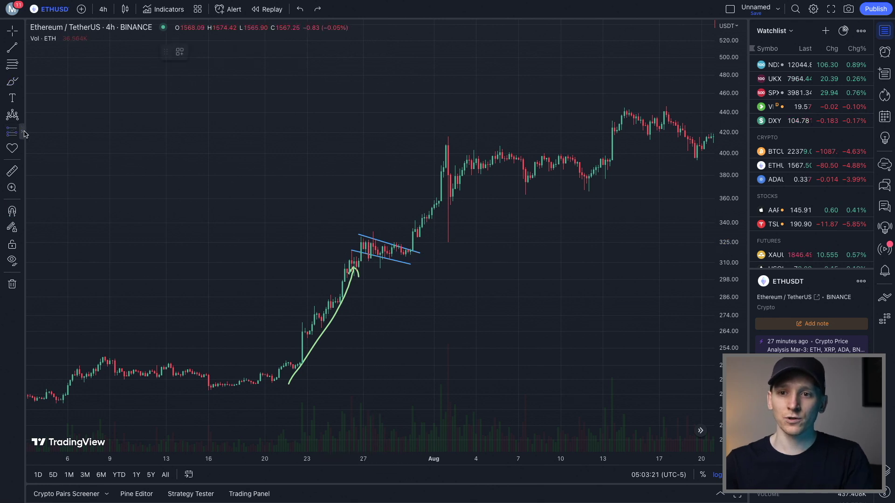
# - Place a long position at the descending channel's breakout with entry at about 323.87, target 368.46 and a stop about 11.41 below entry
pyautogui.click(24, 134)
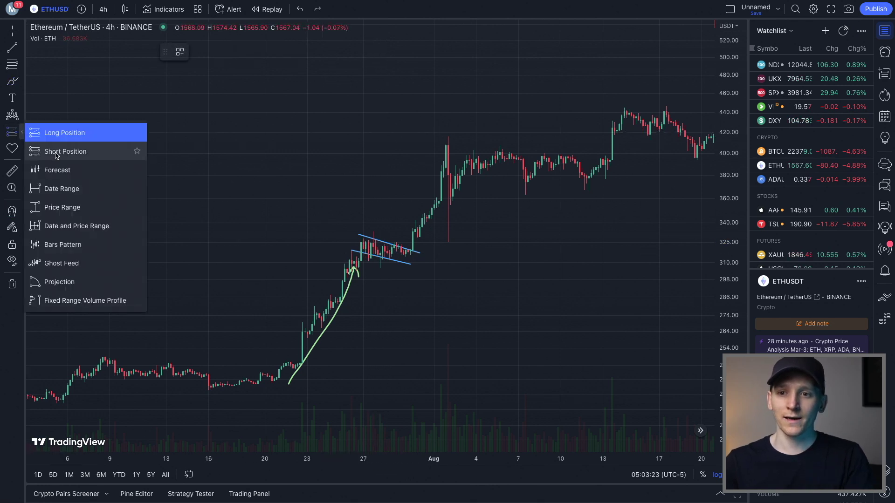
pyautogui.click(56, 134)
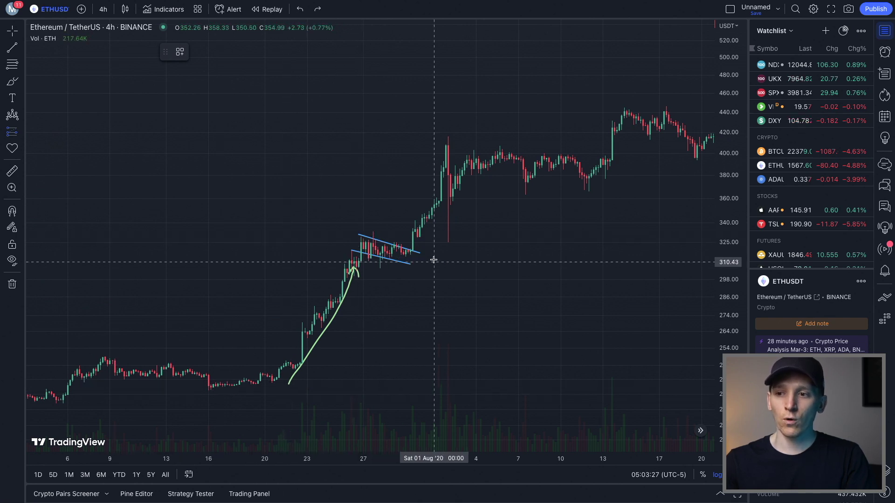
pyautogui.click(413, 244)
pyautogui.moveTo(410, 290); pyautogui.dragTo(419, 226)
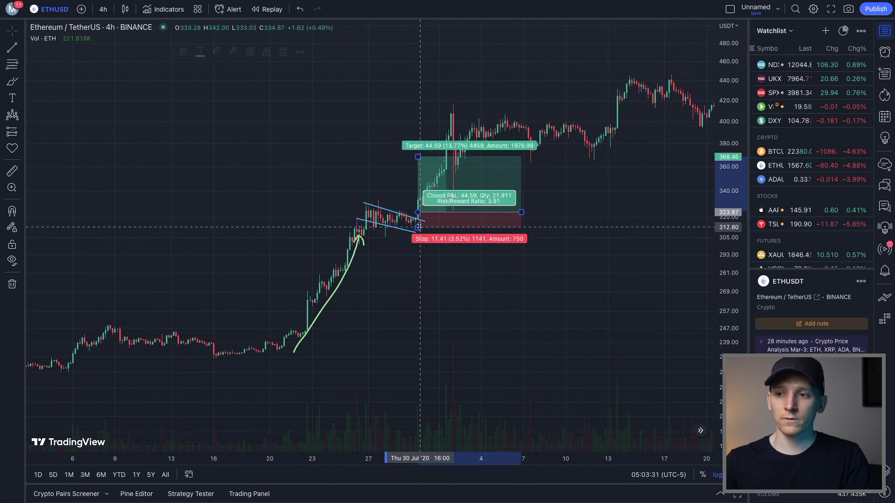
# - Draw a steep trend line marking the projected move from the channel's breakout at 323.87 up to about 349.83
pyautogui.click(13, 48)
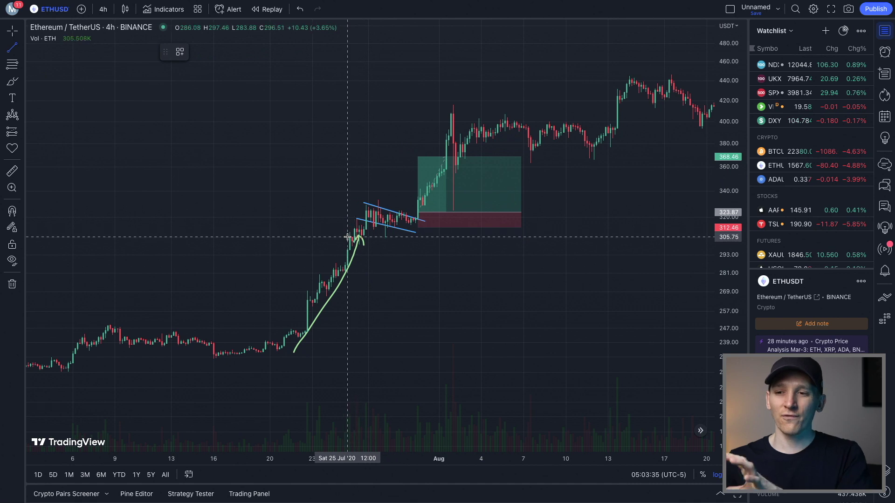
pyautogui.click(354, 225)
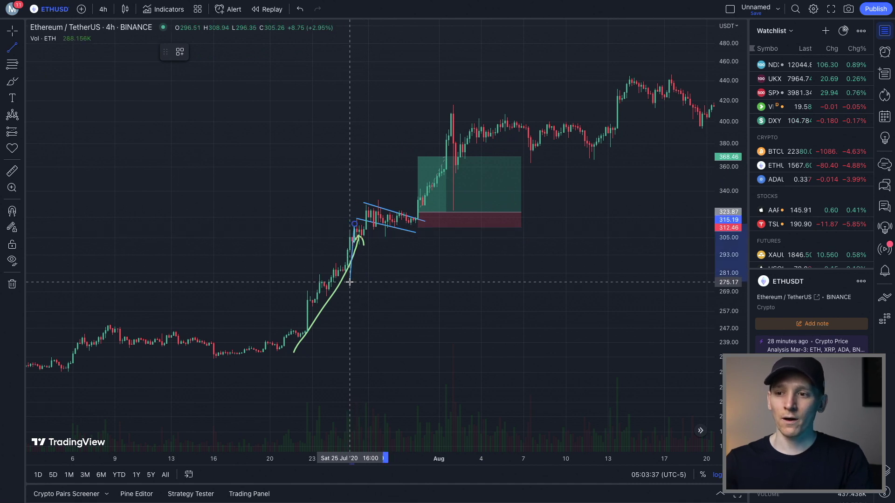
pyautogui.click(350, 277)
pyautogui.moveTo(361, 239)
pyautogui.mouseDown()
pyautogui.moveTo(416, 208)
pyautogui.moveTo(367, 275)
pyautogui.moveTo(431, 207)
pyautogui.mouseUp()
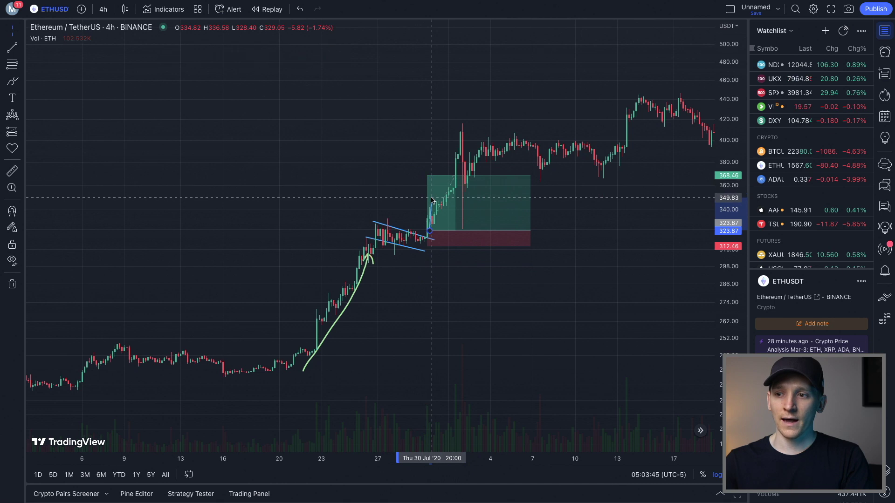
# - Lower the long position's target to about 348.32, near the upper end of the projection line
pyautogui.click(439, 217)
pyautogui.moveTo(427, 176); pyautogui.dragTo(427, 200)
pyautogui.click(341, 242)
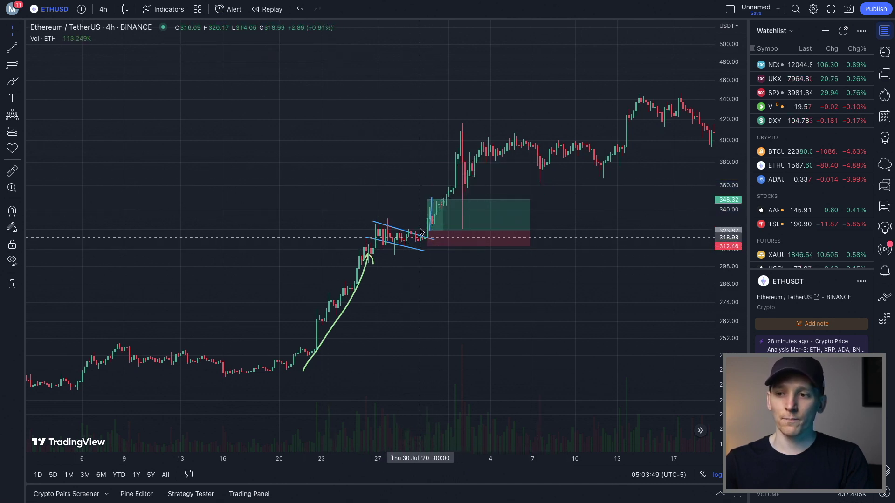
# - Draw brush strokes just below the descending channel's lower line around 30 July 2020
pyautogui.click(13, 83)
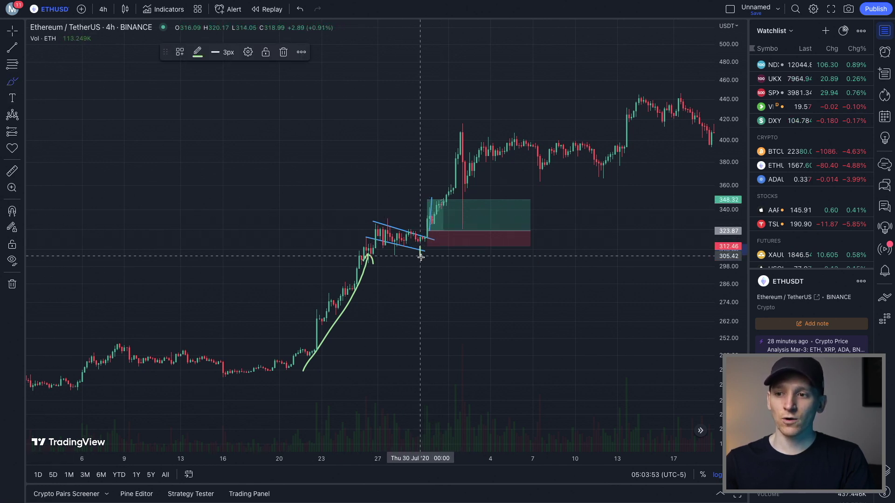
pyautogui.moveTo(430, 260); pyautogui.dragTo(479, 265)
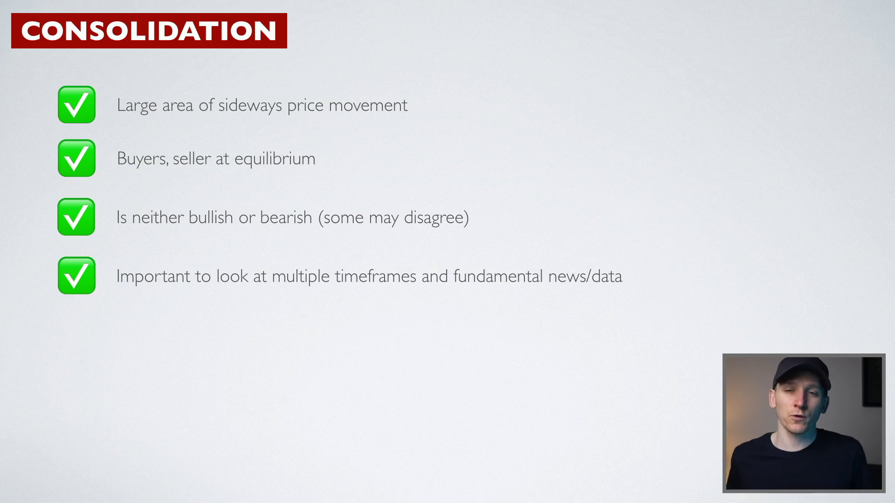
pyautogui.moveTo(735, 81); pyautogui.dragTo(527, 119)
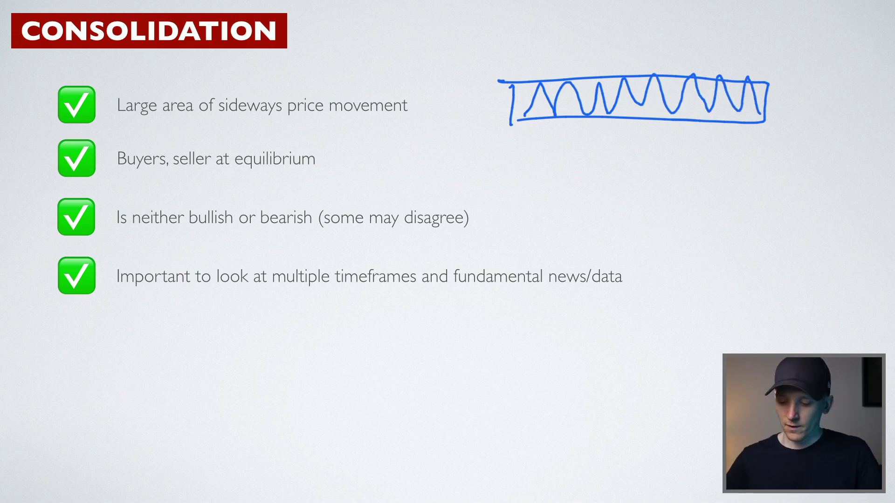
pyautogui.press('Right')
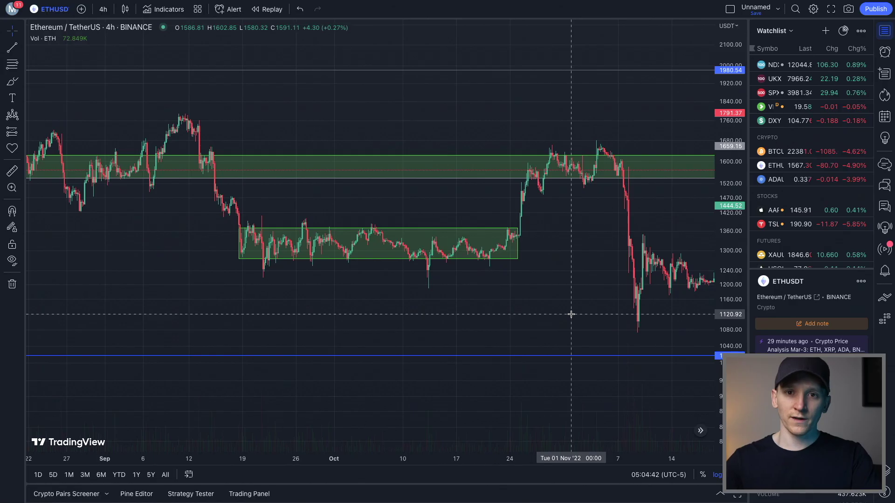
# - On the ETHUSDT 4h chart, circle the false breakout above the consolidation box around 27 September 2022 with the brush
pyautogui.click(12, 84)
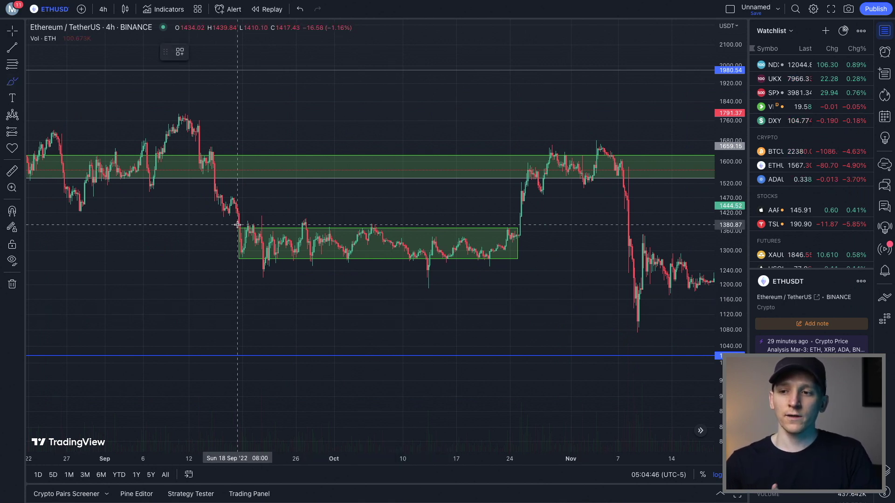
pyautogui.moveTo(238, 225)
pyautogui.mouseDown()
pyautogui.moveTo(303, 215)
pyautogui.moveTo(305, 224)
pyautogui.mouseUp()
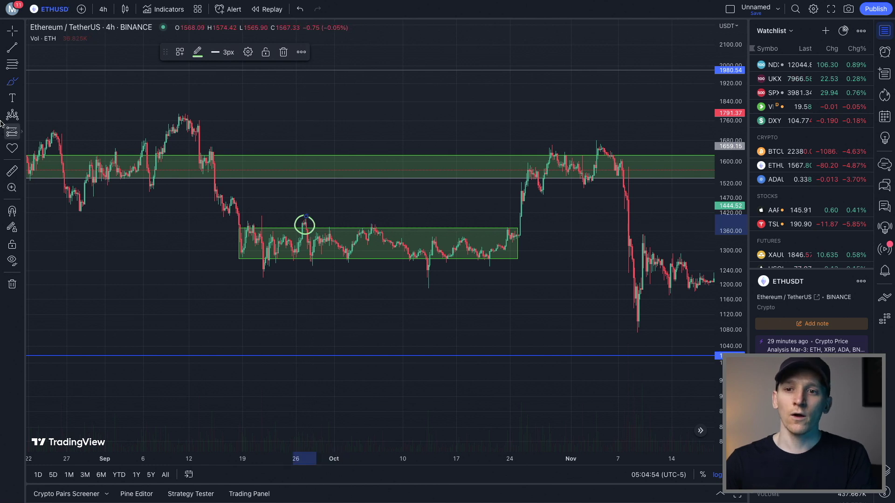
# - Try a long position above the consolidation with entry at about 1394.43, target 1450.04 and stop 1335.14, and undo it
pyautogui.click(20, 134)
pyautogui.click(47, 132)
pyautogui.click(317, 220)
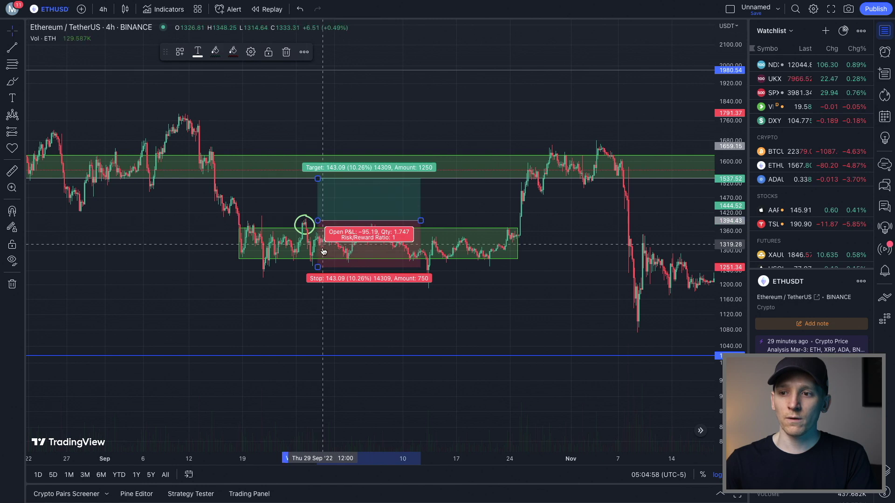
pyautogui.moveTo(318, 267); pyautogui.dragTo(319, 239)
pyautogui.moveTo(318, 178); pyautogui.dragTo(318, 203)
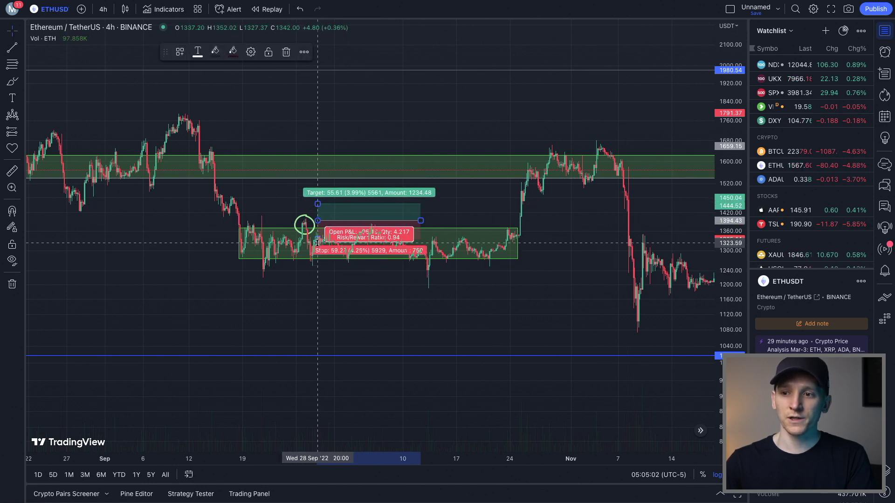
pyautogui.hotkey('ctrl', 'z')
pyautogui.hotkey('ctrl', 'z')
pyautogui.hotkey('ctrl', 'z')
pyautogui.hotkey('ctrl', 'z')
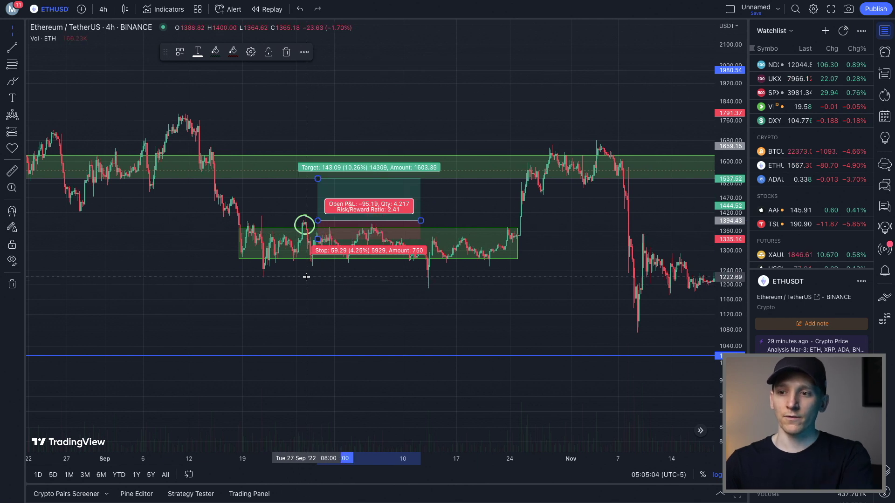
# - Circle the price spike below the consolidation box around 13 October 2022 with the brush
pyautogui.click(13, 87)
pyautogui.moveTo(420, 260)
pyautogui.mouseDown()
pyautogui.moveTo(436, 275)
pyautogui.moveTo(426, 255)
pyautogui.mouseUp()
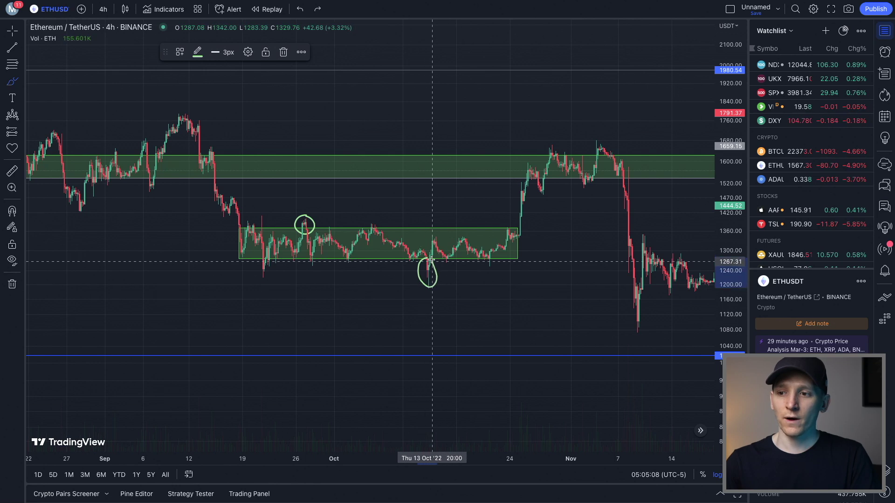
# - Try a short position below the consolidation with entry at about 1240.08, target 1201.62 and a tightened stop, and undo it
pyautogui.click(16, 134)
pyautogui.click(55, 150)
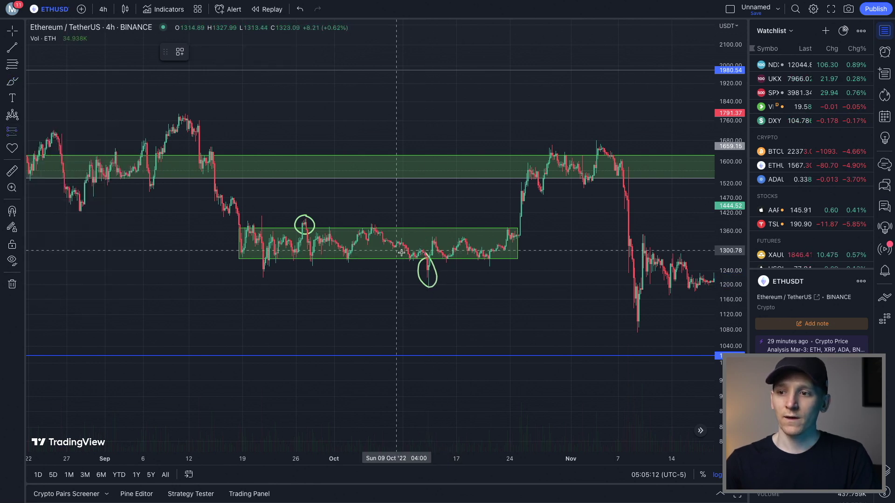
pyautogui.click(439, 271)
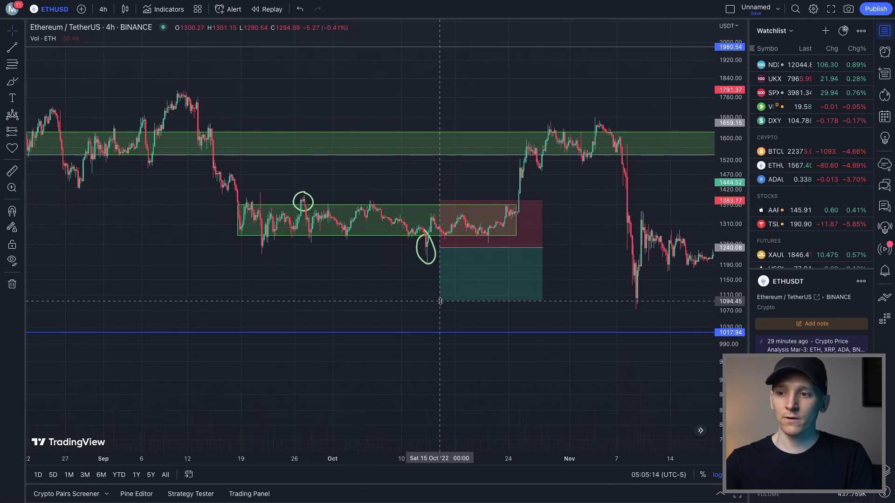
pyautogui.moveTo(439, 302); pyautogui.dragTo(440, 261)
pyautogui.moveTo(440, 201); pyautogui.dragTo(440, 217)
pyautogui.hotkey('ctrl', 'z')
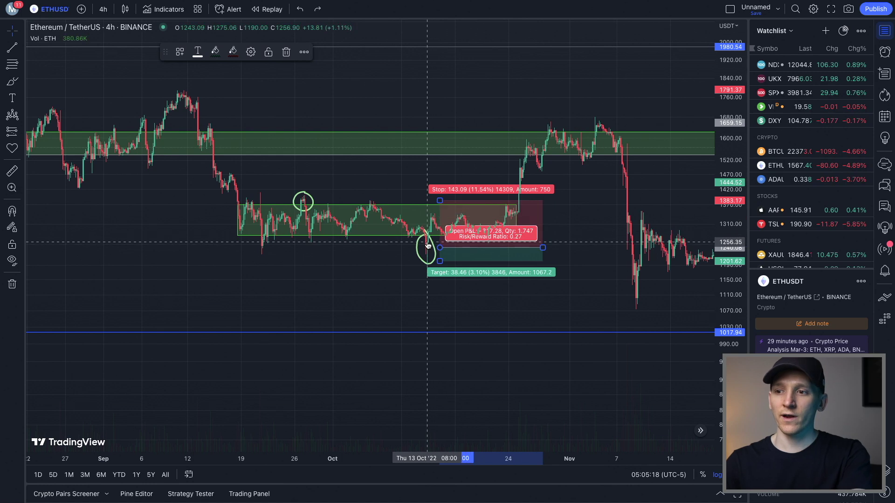
pyautogui.hotkey('ctrl', 'z')
pyautogui.hotkey('ctrl', 'z')
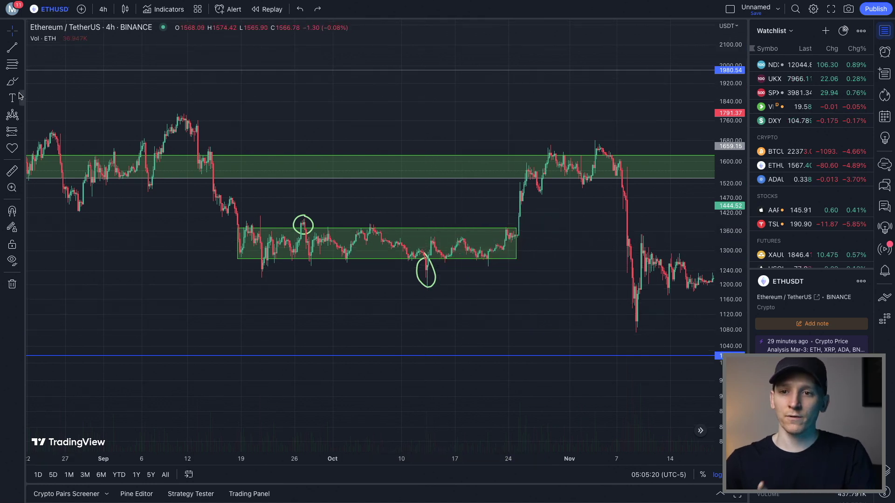
# - Circle the breakout above the consolidation box's upper edge around 25 October 2022 with the brush
pyautogui.click(12, 84)
pyautogui.moveTo(518, 216)
pyautogui.mouseDown()
pyautogui.moveTo(516, 227)
pyautogui.moveTo(519, 220)
pyautogui.mouseUp()
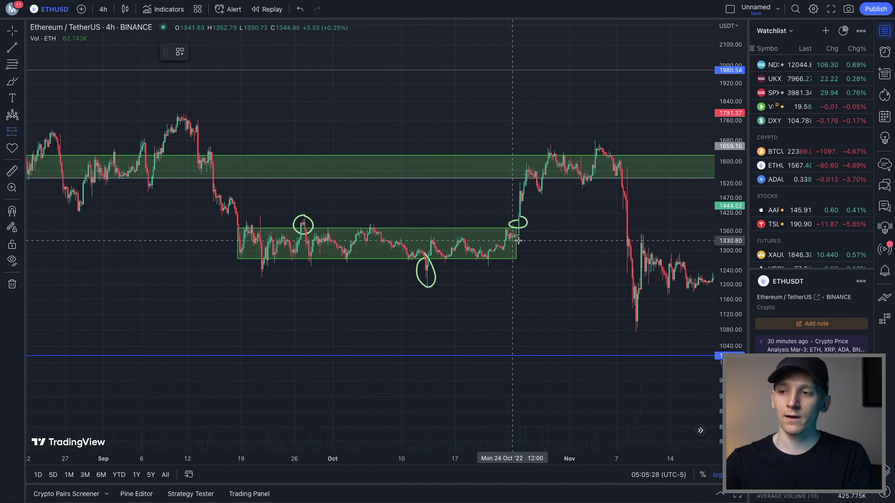
# - Circle the upper green resistance zone from late July to early November 2022 with the brush, and undo the stroke
pyautogui.moveTo(549, 266); pyautogui.dragTo(412, 288)
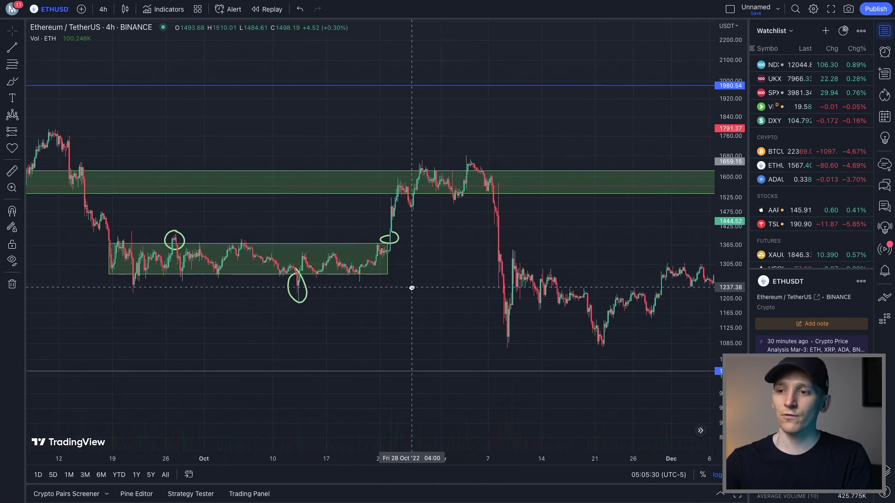
pyautogui.scroll(-5, 477, 280)
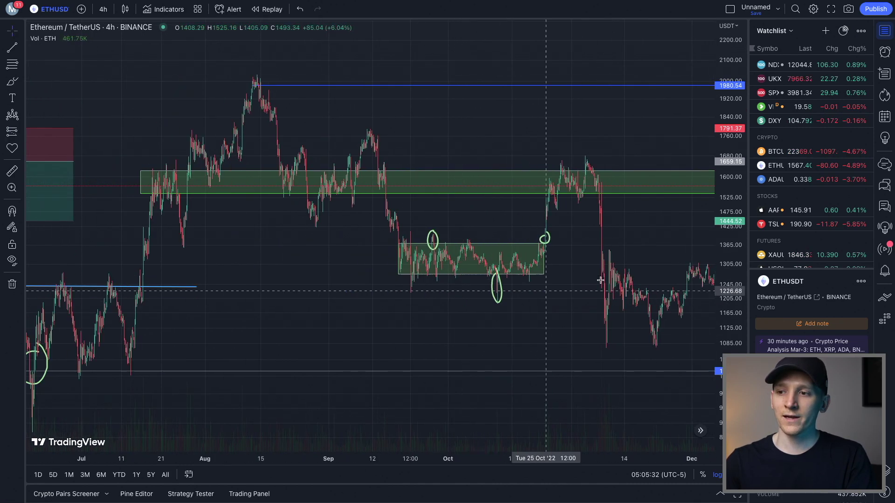
pyautogui.moveTo(600, 280); pyautogui.dragTo(413, 314)
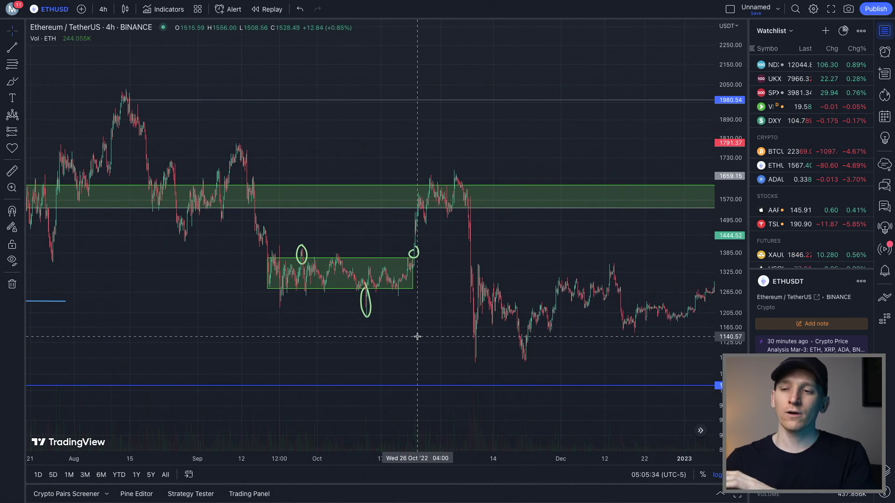
pyautogui.scroll(-3, 406, 320)
pyautogui.scroll(2, 340, 335)
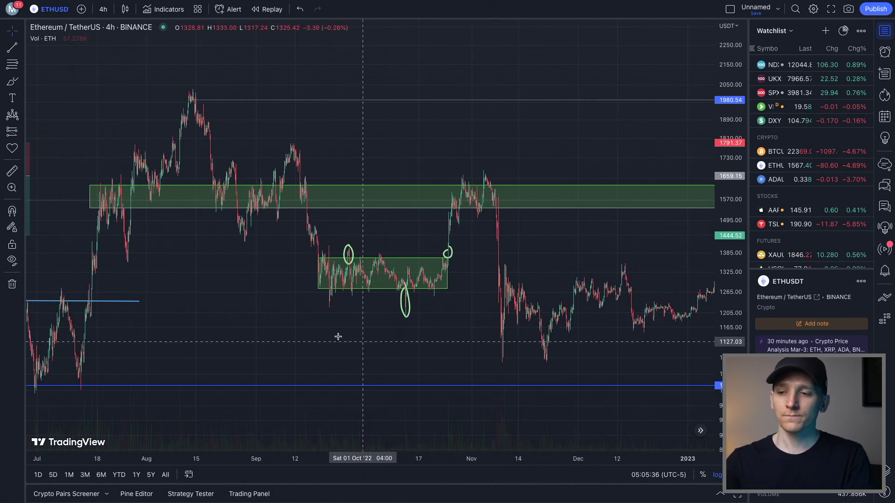
pyautogui.click(11, 83)
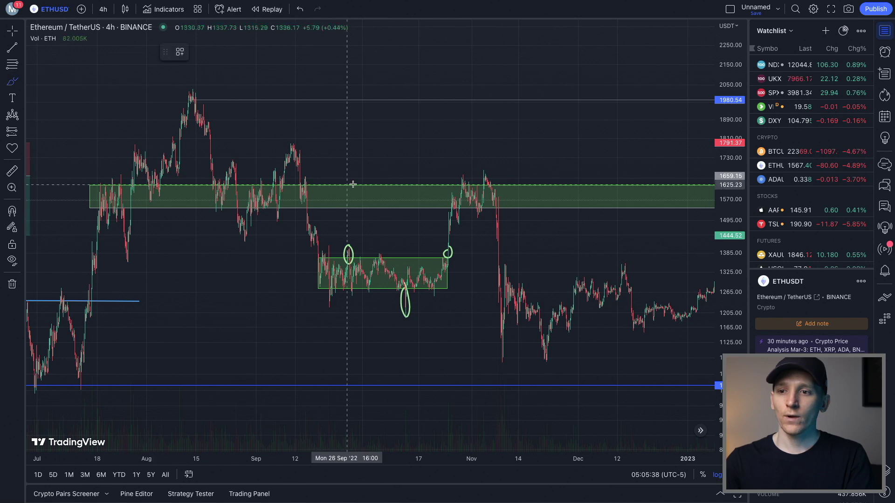
pyautogui.moveTo(100, 189)
pyautogui.mouseDown()
pyautogui.moveTo(191, 220)
pyautogui.moveTo(506, 184)
pyautogui.moveTo(114, 179)
pyautogui.moveTo(107, 192)
pyautogui.mouseUp()
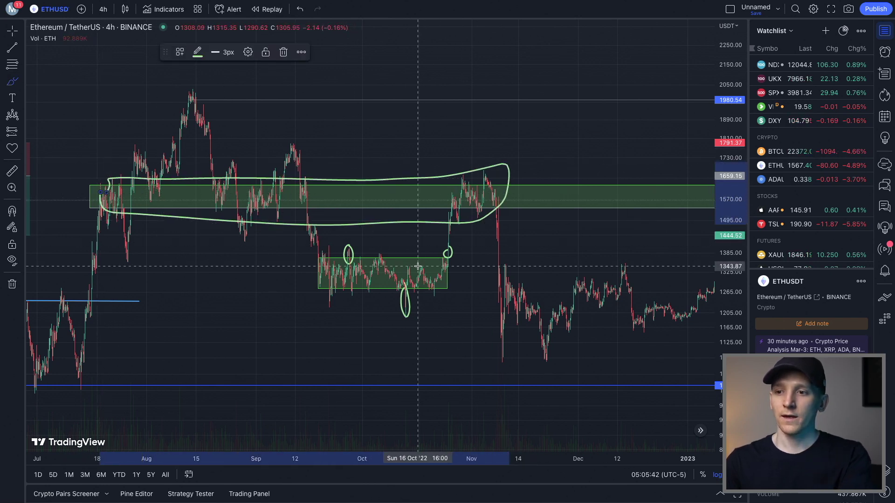
pyautogui.hotkey('ctrl', 'z')
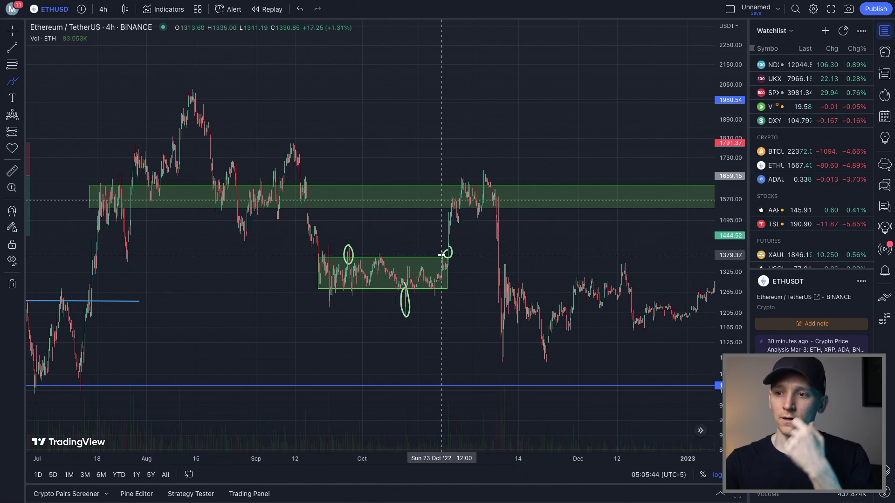
# - Sketch brush paths from the consolidation down to the blue support line and up to the resistance zone, and undo them
pyautogui.moveTo(447, 291); pyautogui.dragTo(470, 363)
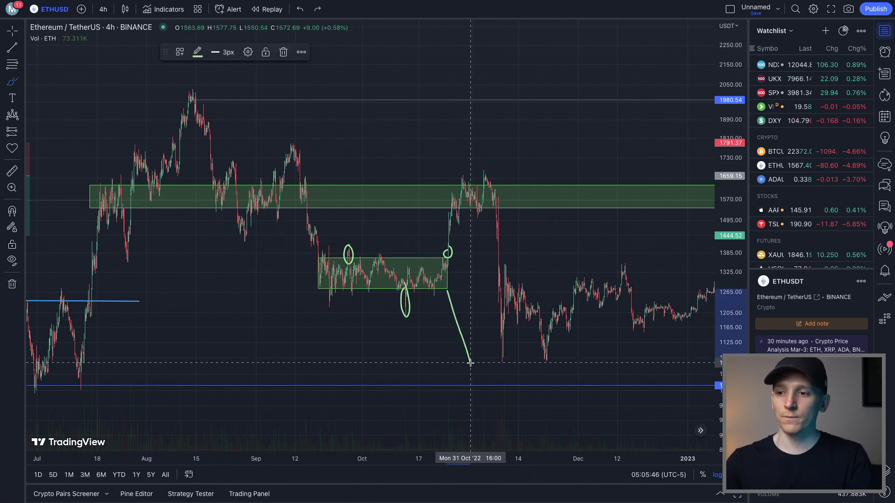
pyautogui.moveTo(447, 253)
pyautogui.mouseDown()
pyautogui.moveTo(490, 170)
pyautogui.moveTo(492, 192)
pyautogui.mouseUp()
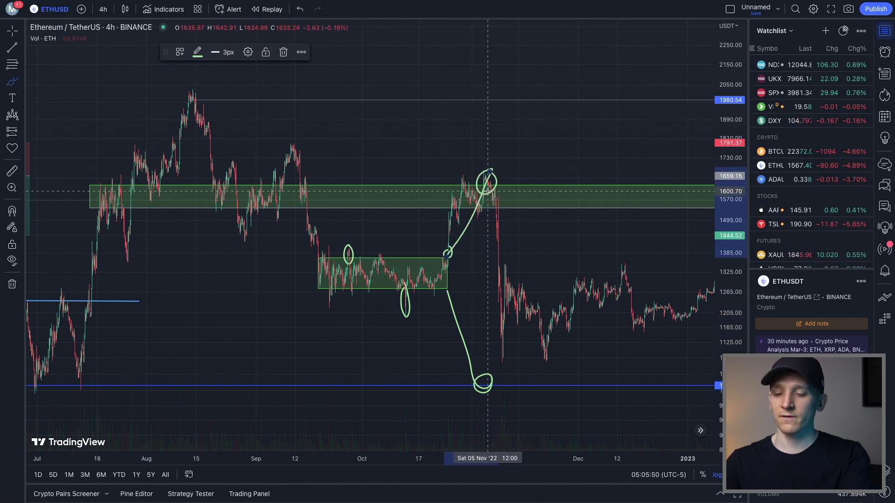
pyautogui.hotkey('ctrl', 'z')
pyautogui.hotkey('ctrl', 'z')
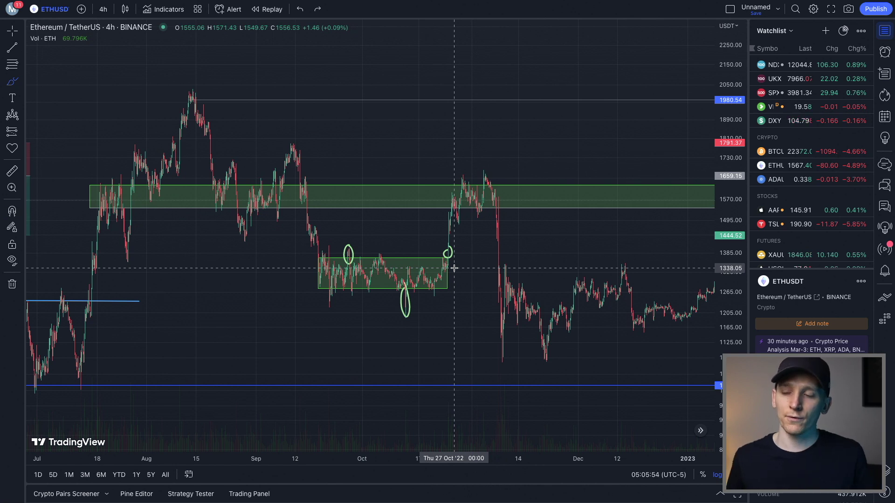
# - Switch to Bybit to view the BTCUSDT conditional order form, and return to the TradingView chart
pyautogui.press('super+Tab')
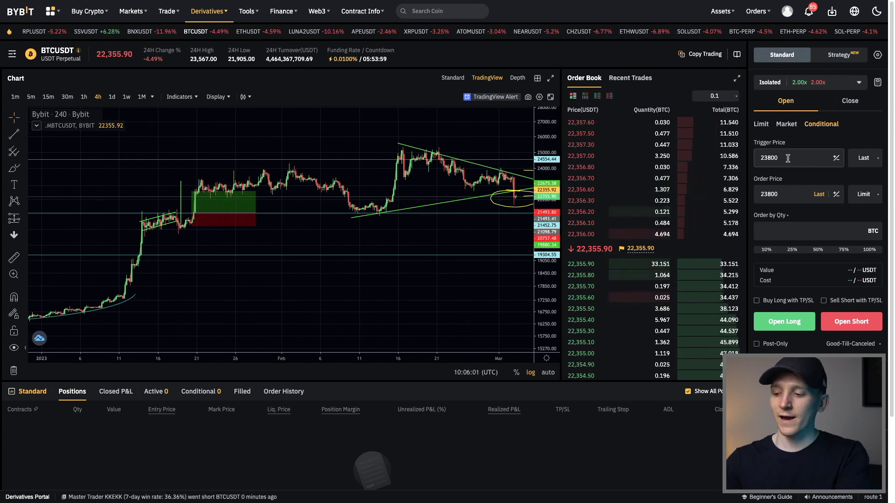
pyautogui.press('super+Tab')
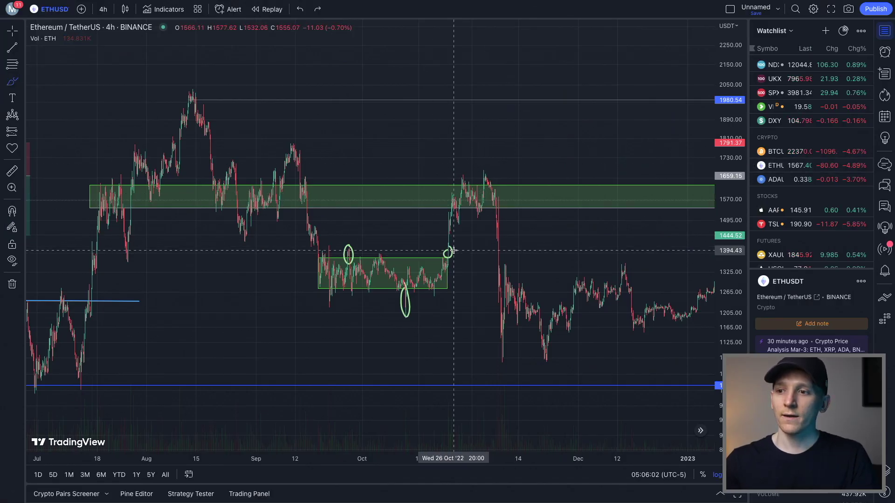
# - Mark the spots just above and below the end of the consolidation box with the brush
pyautogui.moveTo(439, 236); pyautogui.dragTo(429, 234)
pyautogui.moveTo(435, 313)
pyautogui.mouseDown()
pyautogui.moveTo(479, 312)
pyautogui.moveTo(442, 313)
pyautogui.mouseUp()
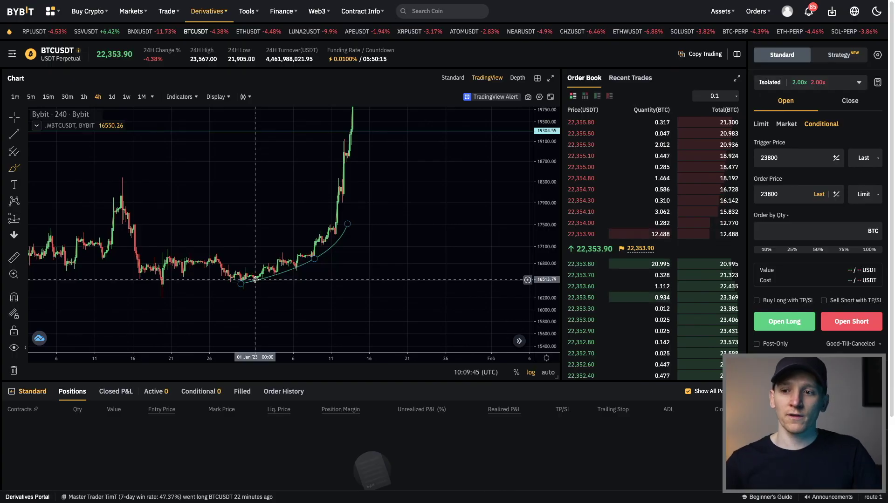
# - On Bybit's BTCUSDT 4h chart, draw a small brush mark above the parabolic curve and delete it
pyautogui.moveTo(282, 190); pyautogui.dragTo(279, 197)
pyautogui.press('Delete')
pyautogui.moveTo(419, 206); pyautogui.dragTo(386, 250)
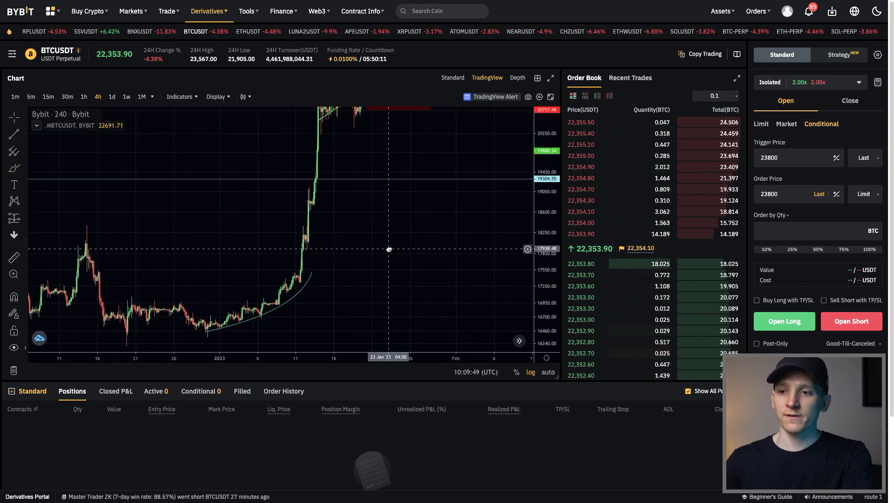
# - With the brush, trace the price swings along the parabolic base and a rising curve beneath them up to about 18,000
pyautogui.click(14, 170)
pyautogui.moveTo(188, 329)
pyautogui.mouseDown()
pyautogui.moveTo(261, 317)
pyautogui.moveTo(309, 293)
pyautogui.moveTo(318, 273)
pyautogui.moveTo(205, 333)
pyautogui.moveTo(319, 282)
pyautogui.mouseUp()
pyautogui.hotkey('ctrl', 'z')
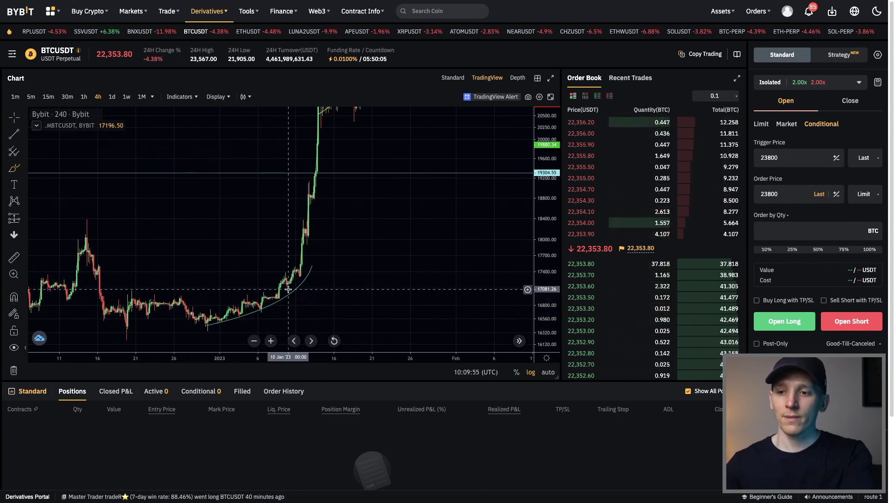
pyautogui.click(207, 325)
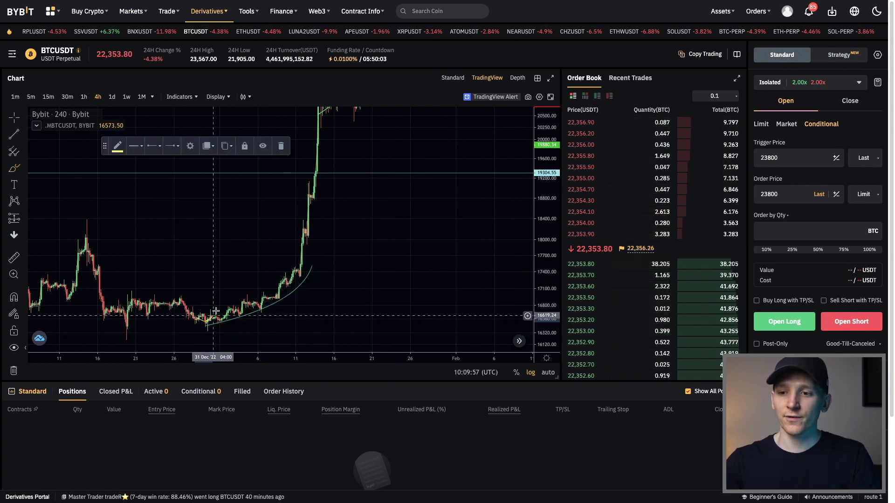
pyautogui.moveTo(248, 316); pyautogui.dragTo(293, 279)
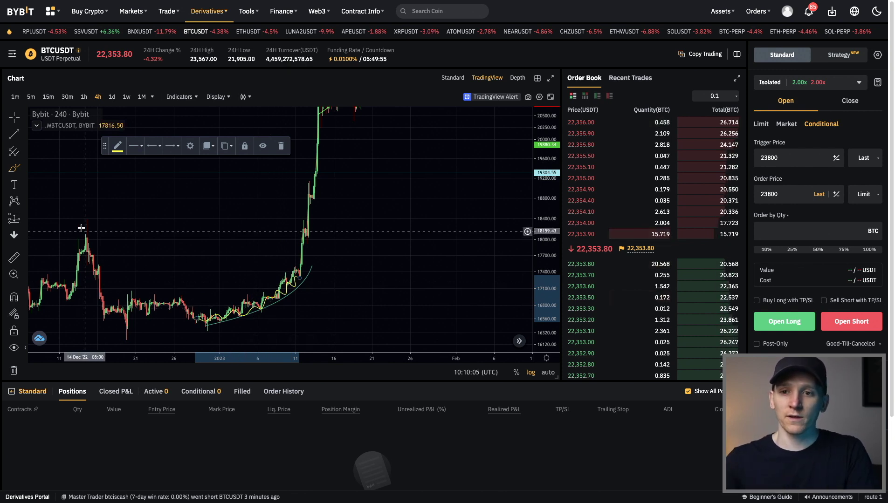
pyautogui.moveTo(195, 327)
pyautogui.mouseDown()
pyautogui.moveTo(252, 310)
pyautogui.moveTo(305, 265)
pyautogui.moveTo(316, 244)
pyautogui.mouseUp()
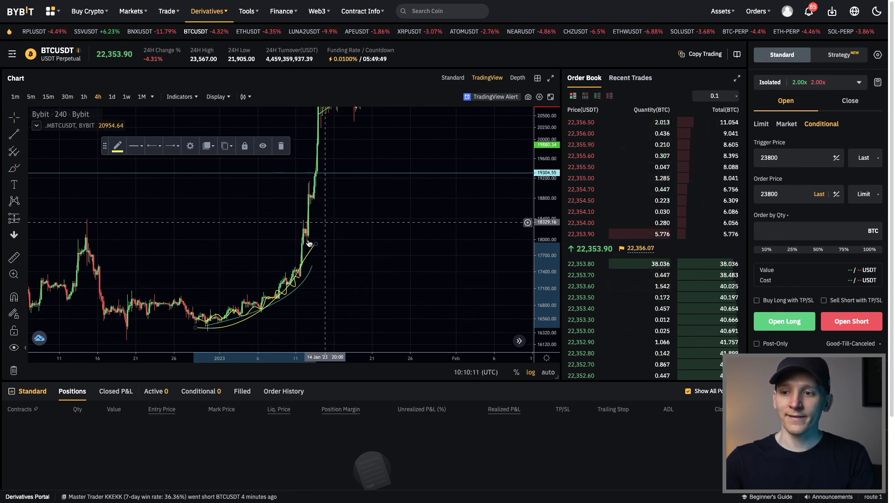
# - Draw a steep brush stroke alongside the vertical rally from the end of the parabolic curve and delete it
pyautogui.moveTo(206, 210); pyautogui.dragTo(182, 210)
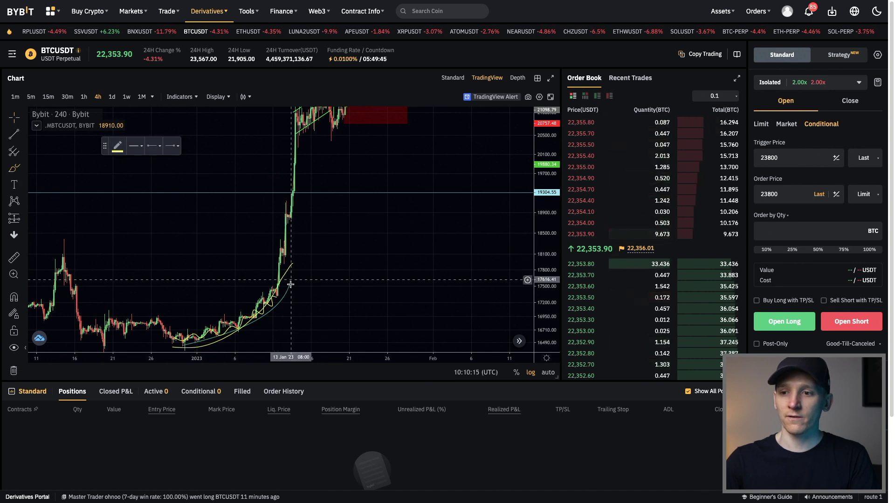
pyautogui.click(14, 168)
pyautogui.moveTo(291, 296); pyautogui.dragTo(319, 144)
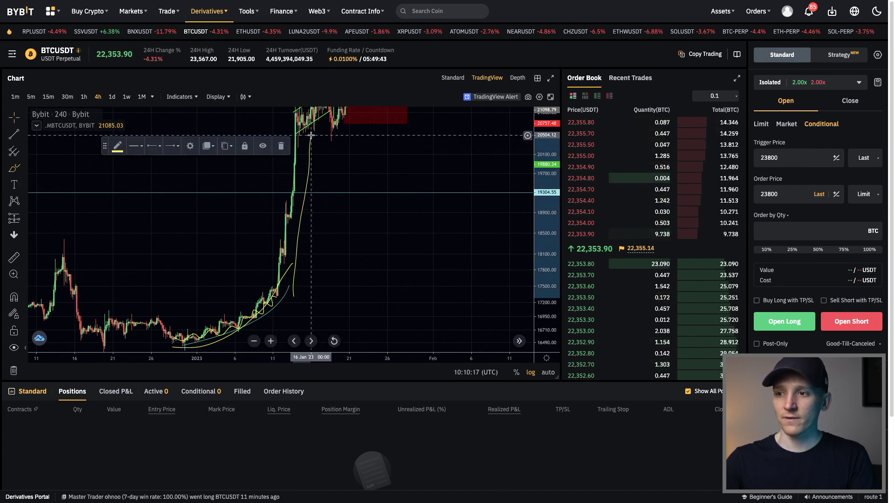
pyautogui.click(280, 145)
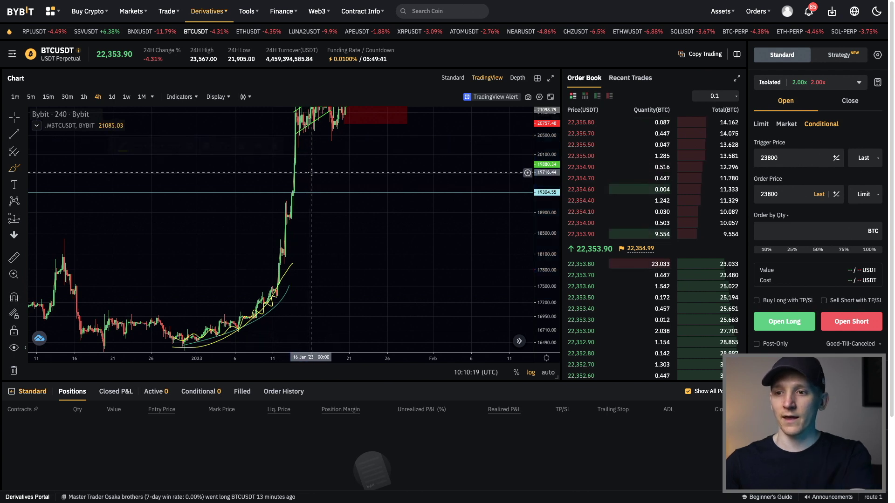
# - Circle the gradual accumulation phase of the parabolic curve, below the vertical rally, with the brush
pyautogui.moveTo(275, 286)
pyautogui.mouseDown()
pyautogui.moveTo(187, 333)
pyautogui.moveTo(286, 321)
pyautogui.moveTo(275, 285)
pyautogui.mouseUp()
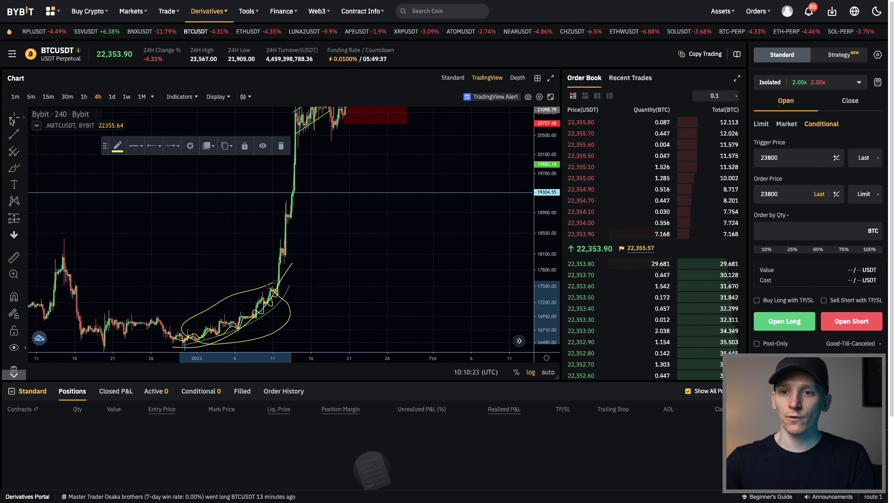
pyautogui.moveTo(154, 239); pyautogui.dragTo(167, 224)
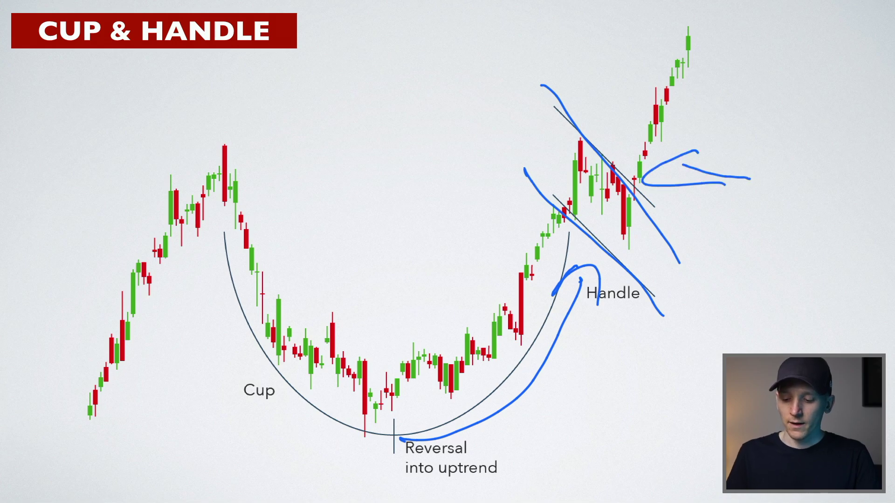
pyautogui.moveTo(808, 176)
pyautogui.mouseDown()
pyautogui.moveTo(695, 178)
pyautogui.moveTo(748, 183)
pyautogui.mouseUp()
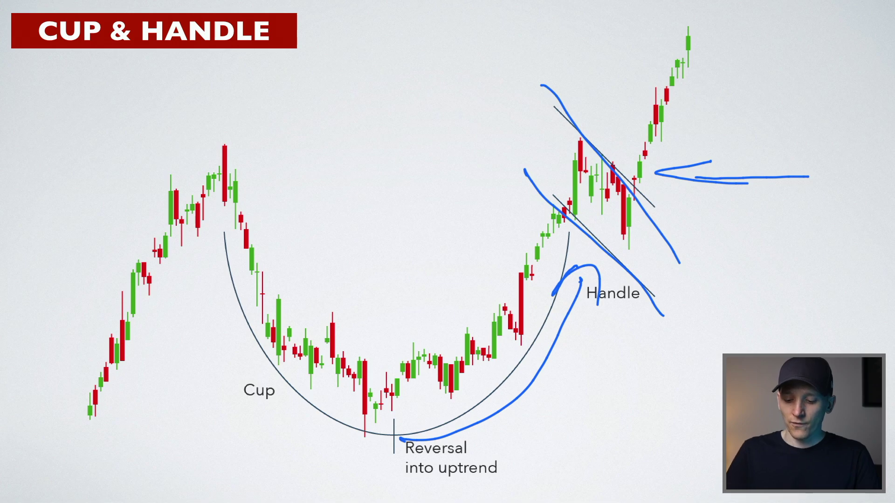
pyautogui.moveTo(350, 413)
pyautogui.mouseDown()
pyautogui.moveTo(513, 340)
pyautogui.moveTo(554, 247)
pyautogui.moveTo(507, 216)
pyautogui.moveTo(487, 438)
pyautogui.moveTo(527, 227)
pyautogui.mouseUp()
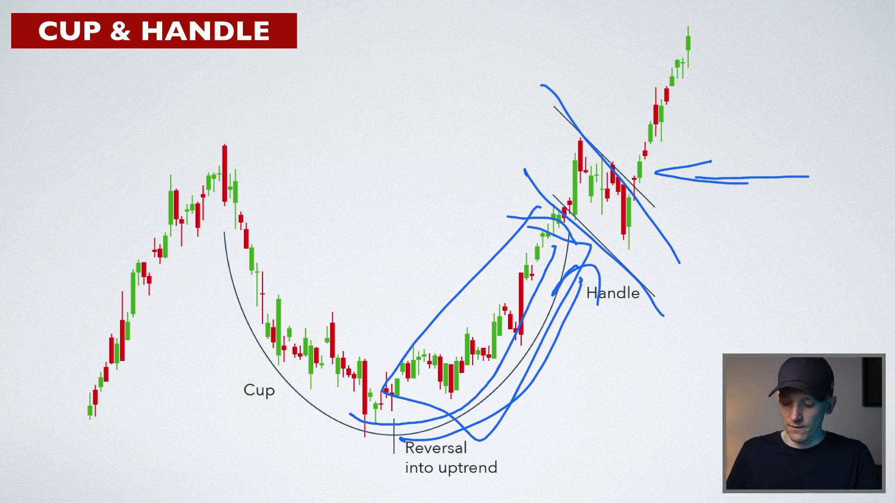
pyautogui.hotkey('ctrl', 'z')
pyautogui.hotkey('ctrl', 'z')
pyautogui.hotkey('ctrl', 'z')
pyautogui.hotkey('ctrl', 'z')
pyautogui.hotkey('ctrl', 'z')
pyautogui.moveTo(519, 174); pyautogui.dragTo(667, 331)
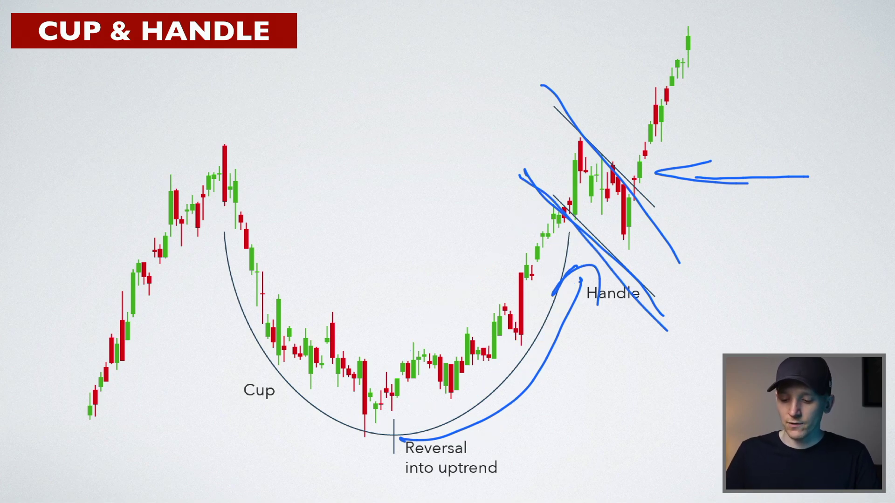
pyautogui.moveTo(563, 97); pyautogui.dragTo(671, 251)
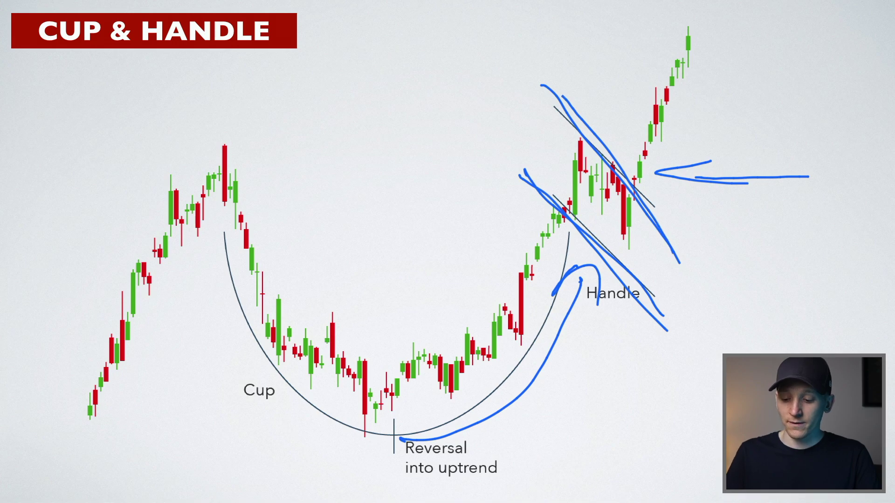
pyautogui.moveTo(722, 157)
pyautogui.mouseDown()
pyautogui.moveTo(692, 192)
pyautogui.moveTo(753, 201)
pyautogui.mouseUp()
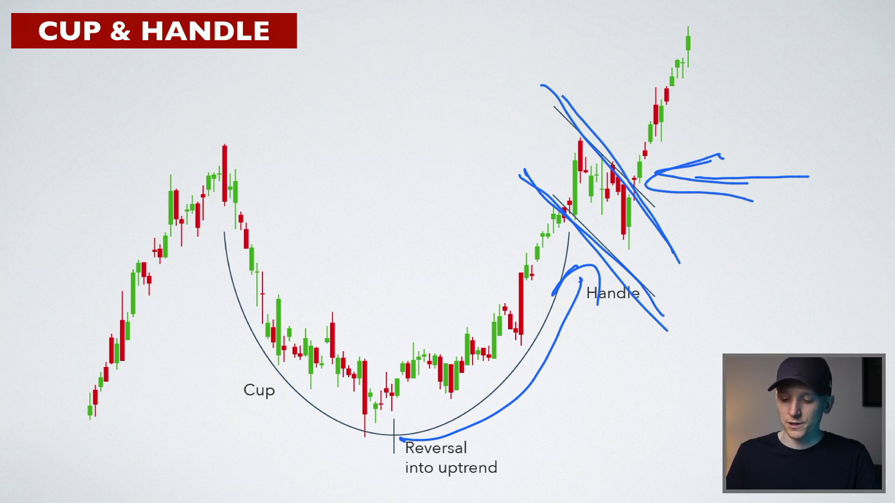
pyautogui.moveTo(652, 176)
pyautogui.mouseDown()
pyautogui.moveTo(729, 40)
pyautogui.moveTo(736, 66)
pyautogui.mouseUp()
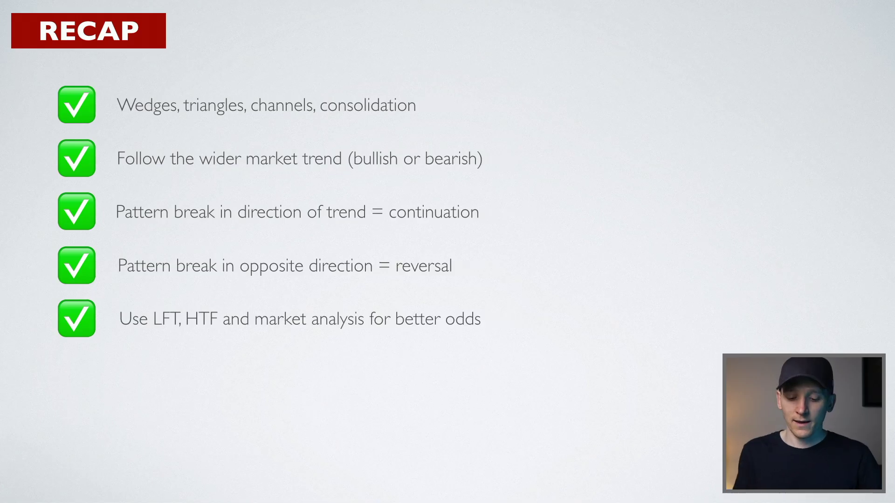
pyautogui.moveTo(91, 214)
pyautogui.mouseDown()
pyautogui.moveTo(204, 192)
pyautogui.moveTo(140, 200)
pyautogui.mouseUp()
pyautogui.moveTo(110, 256); pyautogui.dragTo(79, 258)
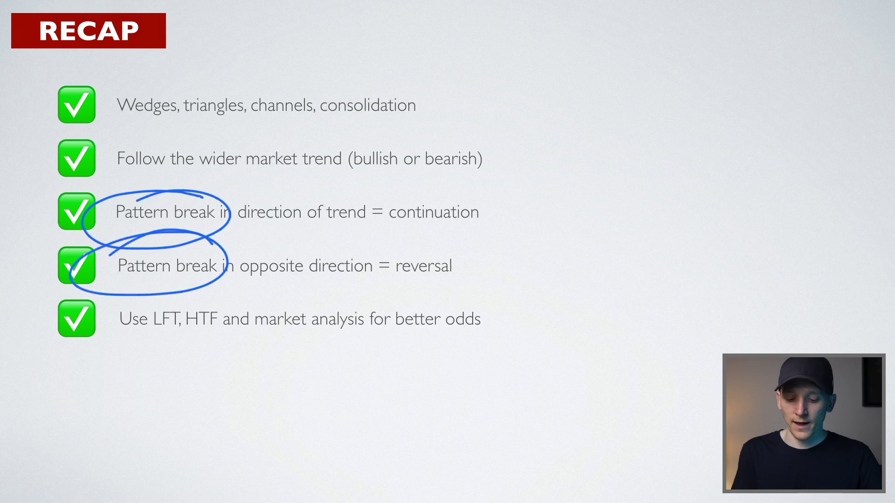
pyautogui.moveTo(506, 229); pyautogui.dragTo(604, 164)
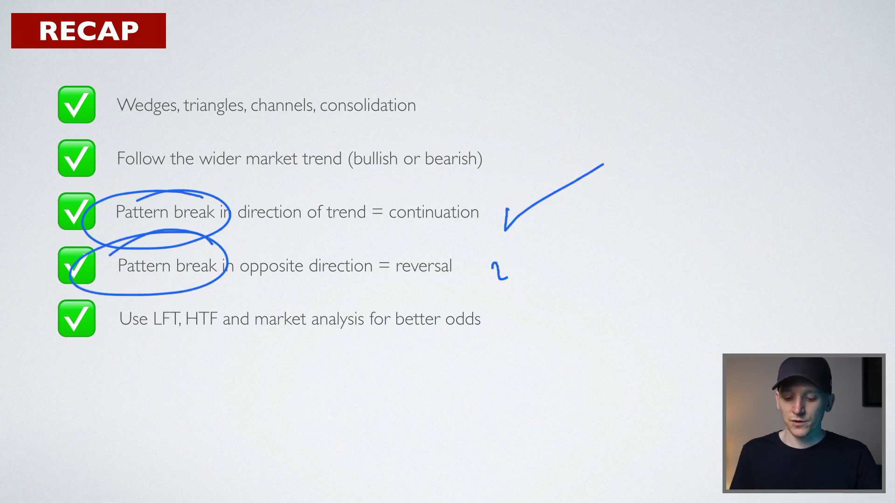
pyautogui.moveTo(501, 278); pyautogui.dragTo(596, 215)
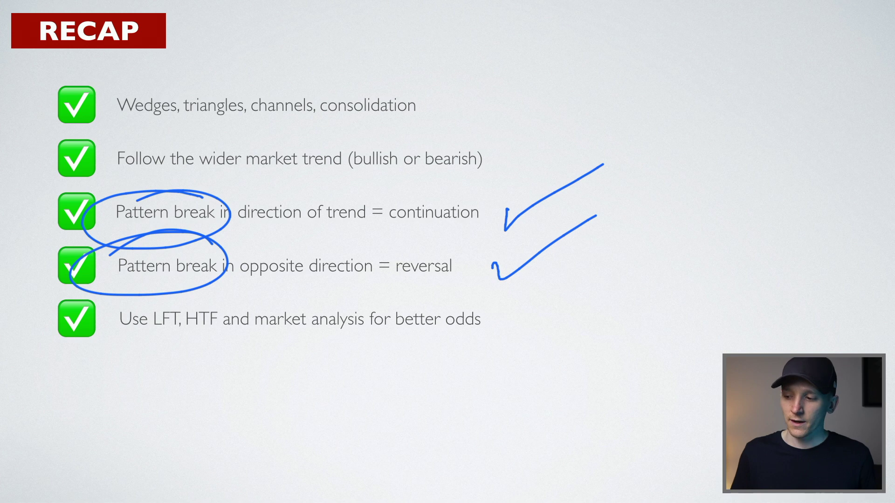